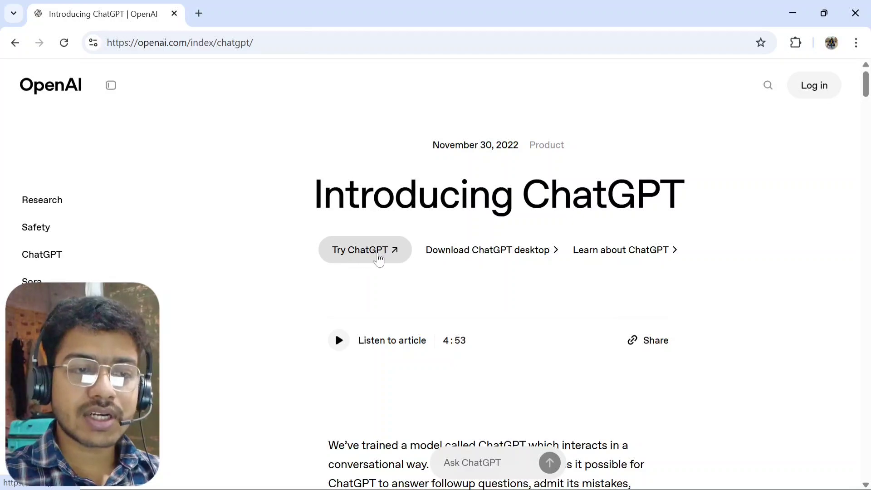
# Step: Open ChatGPT from the Introducing ChatGPT article and send the greeting "hi" in a new chat
pyautogui.click(379, 260)
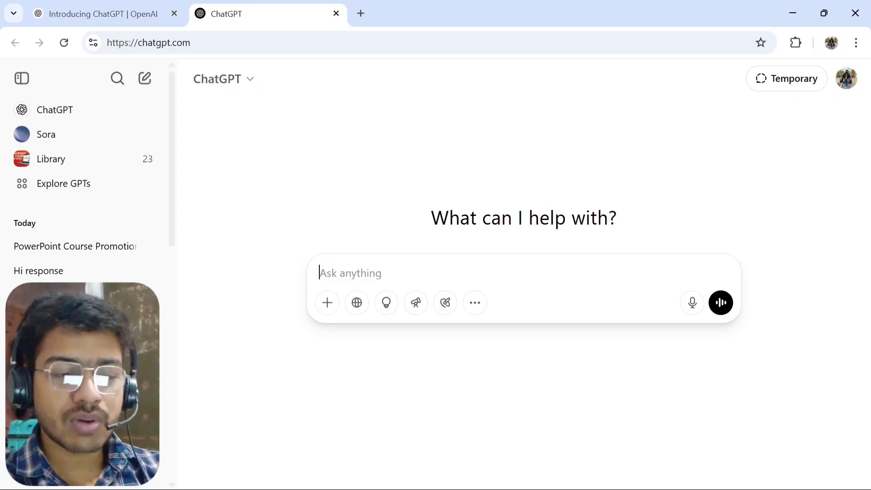
pyautogui.write('hi')
pyautogui.press('BackSpace')
pyautogui.press('BackSpace')
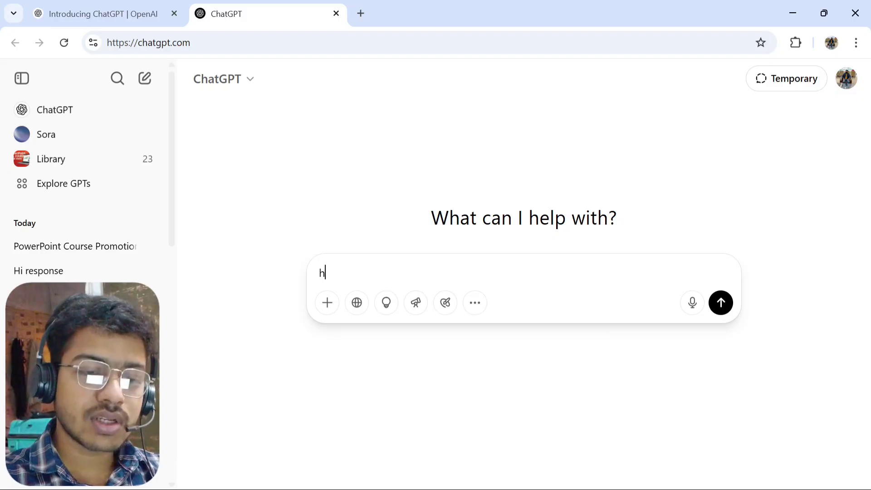
pyautogui.write('hi')
pyautogui.press('Return')
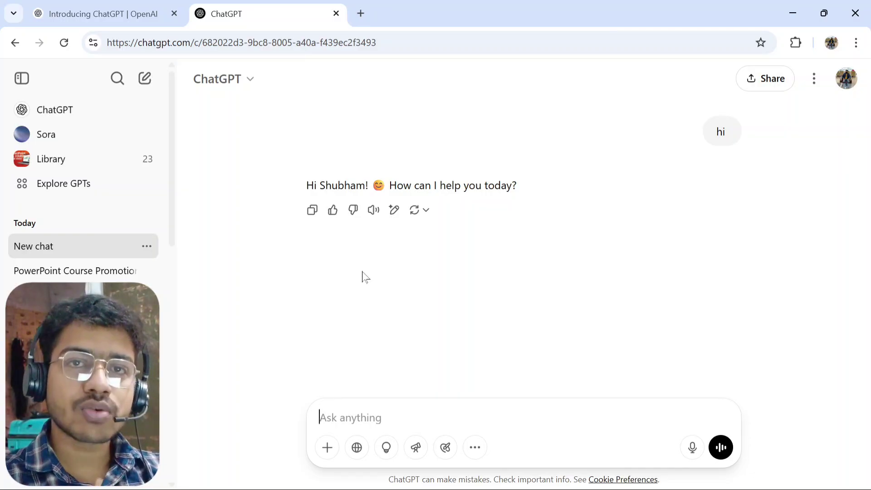
# Step: Send the message "remember that i am a student" in the chat
pyautogui.write('remen')
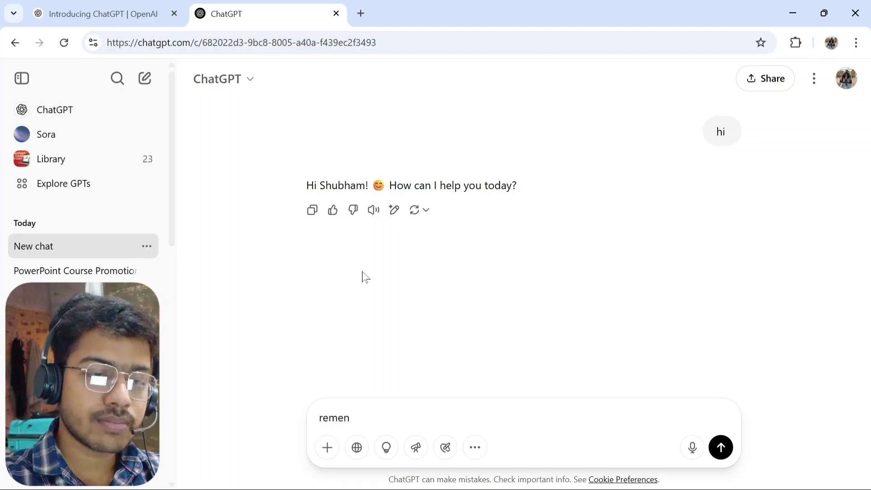
pyautogui.press('BackSpace')
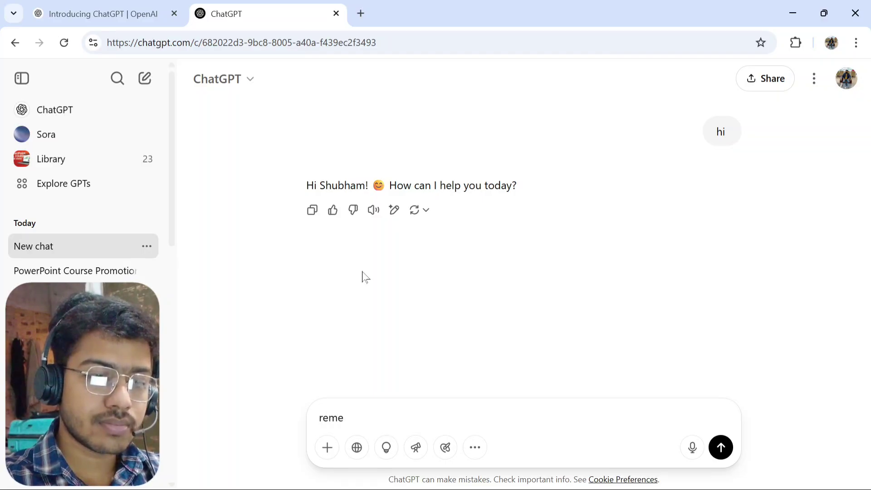
pyautogui.write('mber tha')
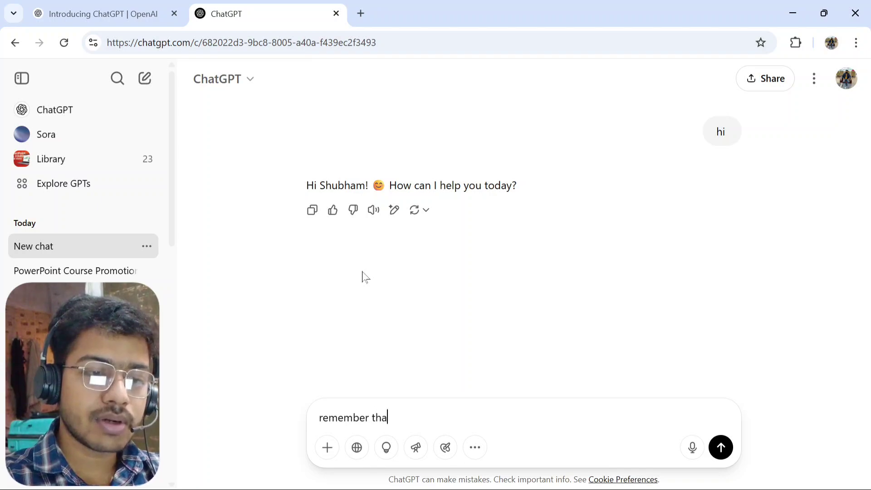
pyautogui.write('t i am')
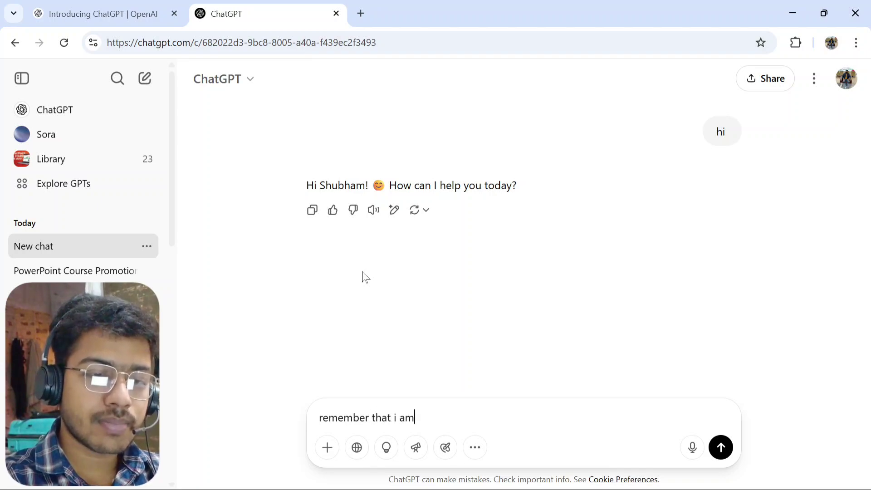
pyautogui.write(' a student')
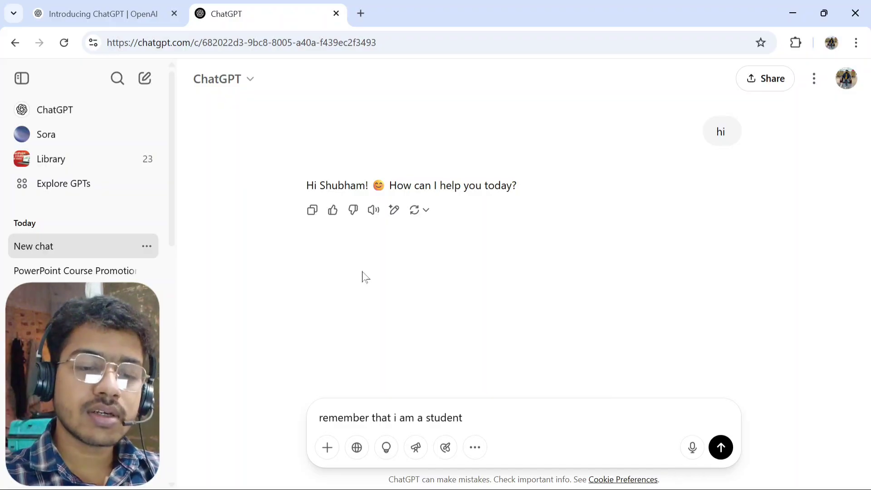
pyautogui.press('Return')
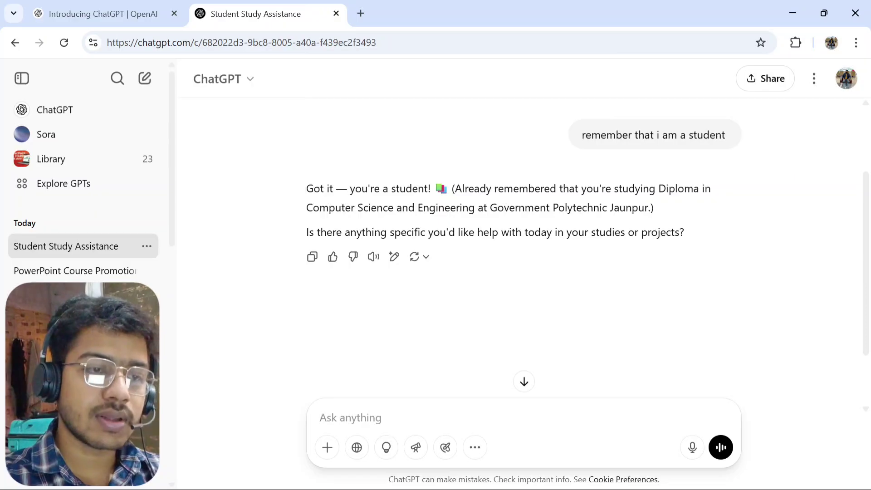
# Step: Send the message "remember that i am a coder and software developer" to have it saved to memory
pyautogui.write('rement')
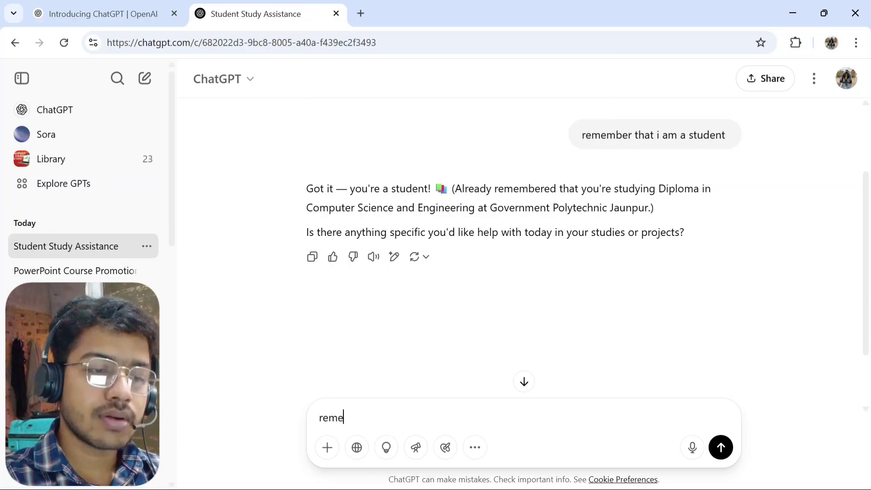
pyautogui.press('BackSpace')
pyautogui.write('b')
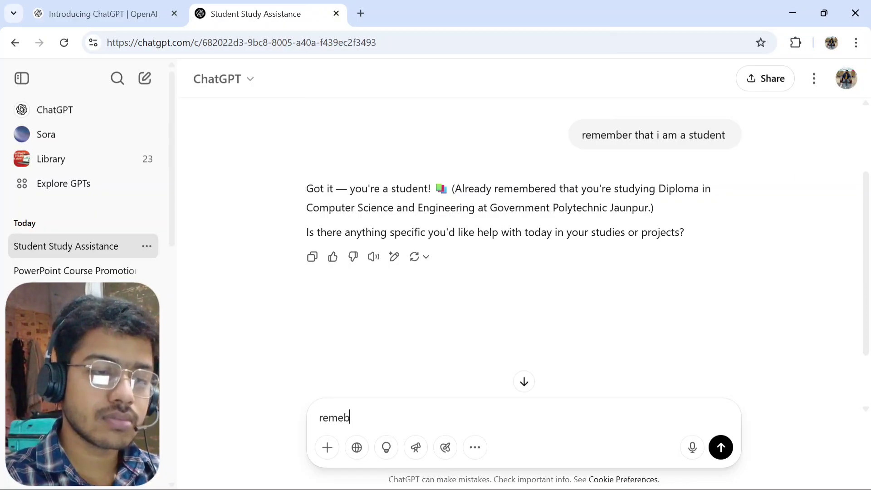
pyautogui.press('BackSpace')
pyautogui.write('mber ')
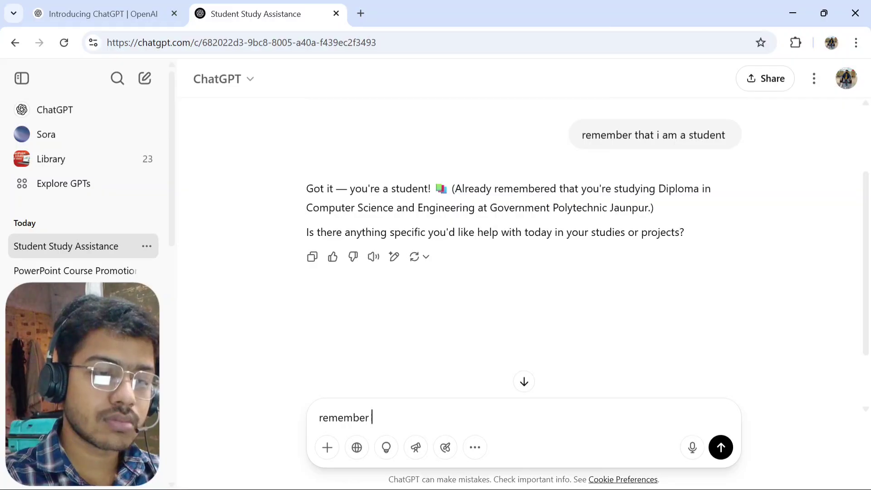
pyautogui.write('that i am a ')
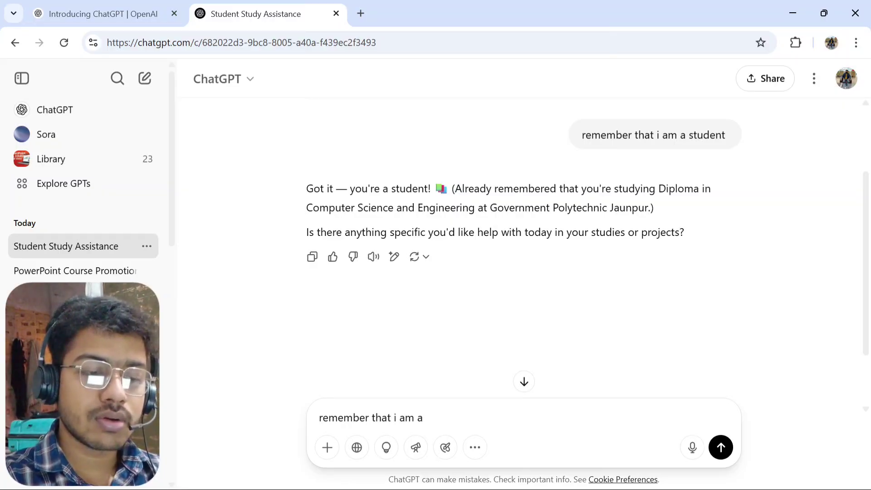
pyautogui.write('coder')
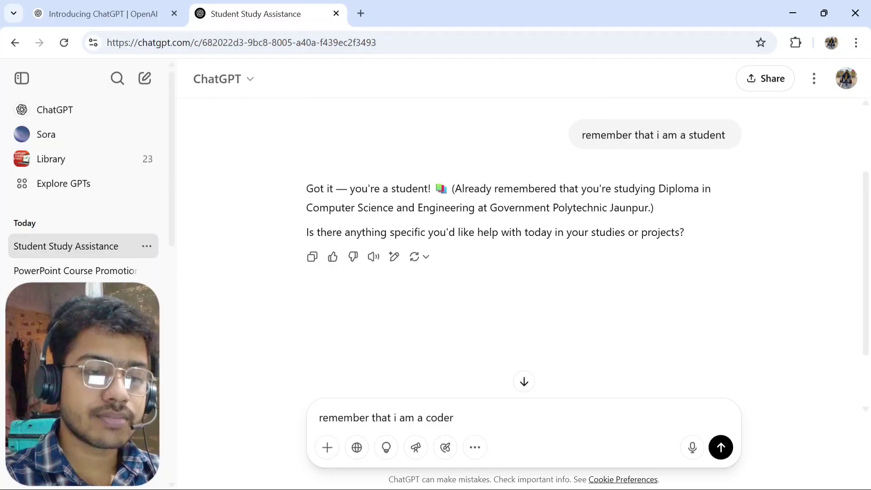
pyautogui.write(' and so')
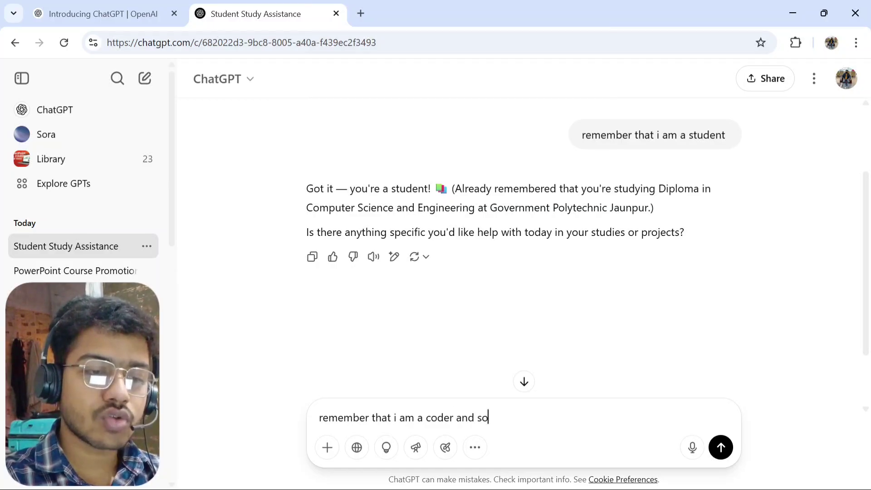
pyautogui.write('ft')
pyautogui.write('wa')
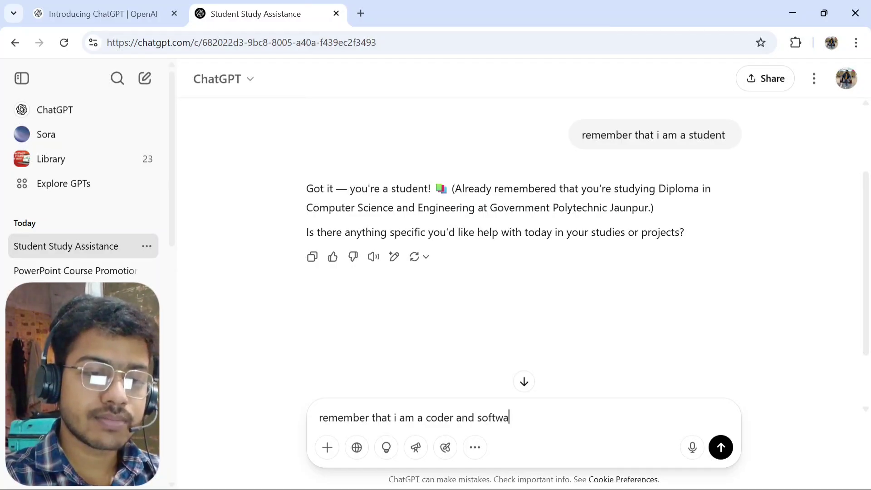
pyautogui.write('re developer')
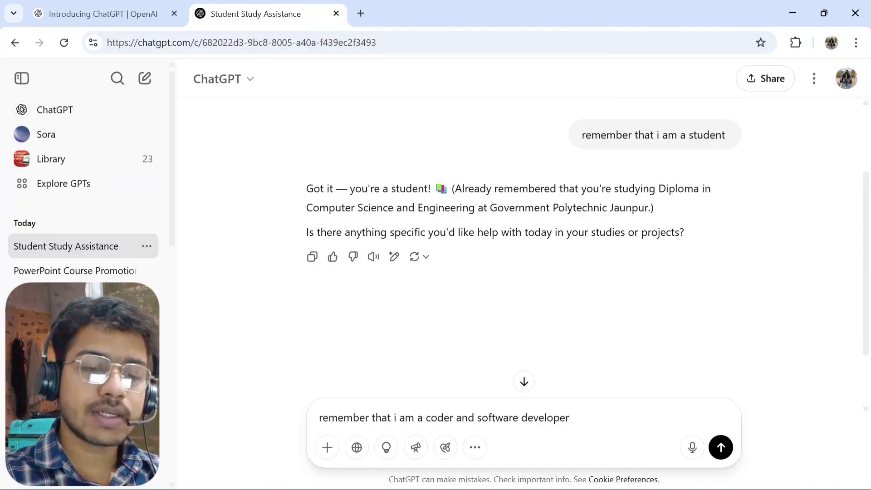
pyautogui.press('Return')
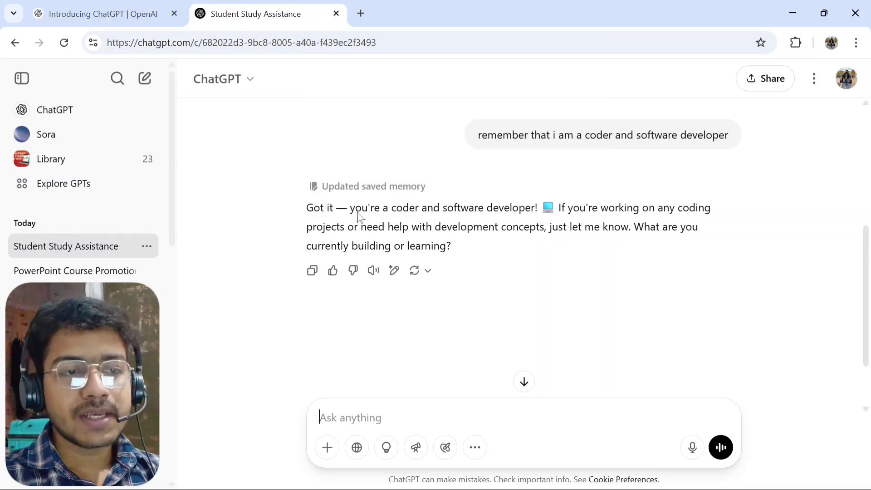
# Step: Send the message "remember that i am a principle of chandauli warrior coding school" to add the role to memory
pyautogui.moveTo(330, 188)
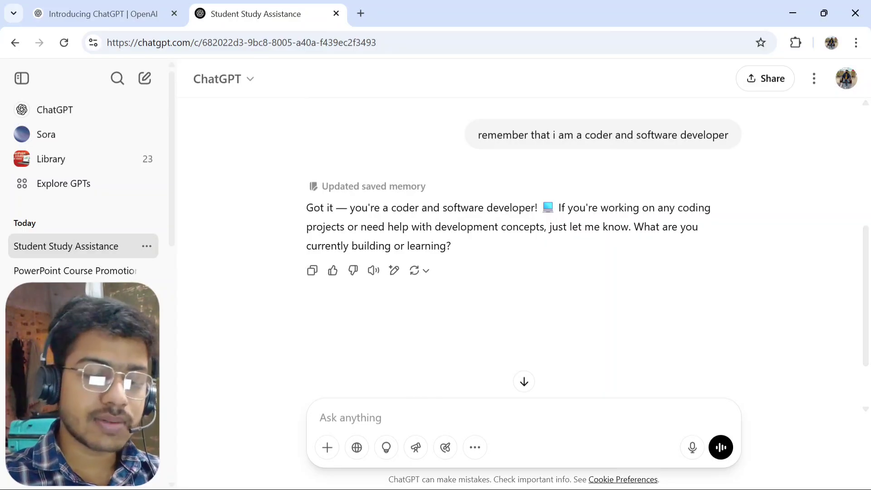
pyautogui.write('re')
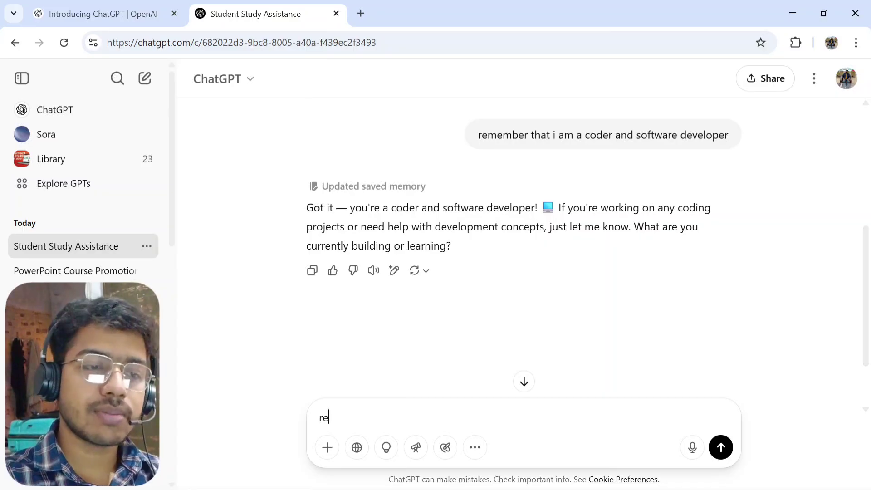
pyautogui.write('member rha=')
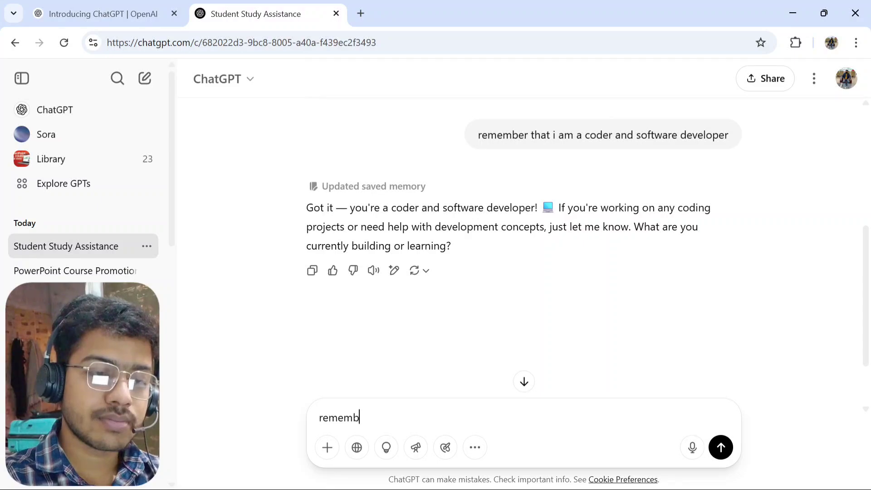
pyautogui.press('BackSpace')
pyautogui.press('BackSpace')
pyautogui.press('BackSpace')
pyautogui.press('BackSpace')
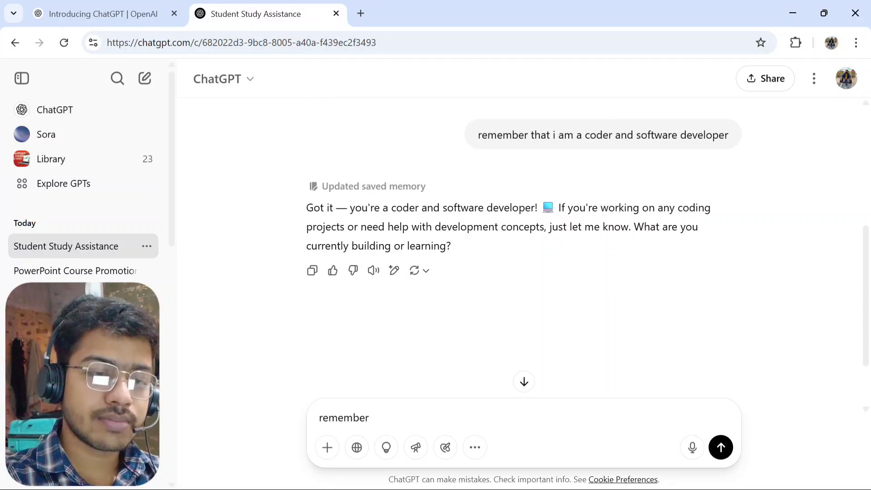
pyautogui.write('tha t')
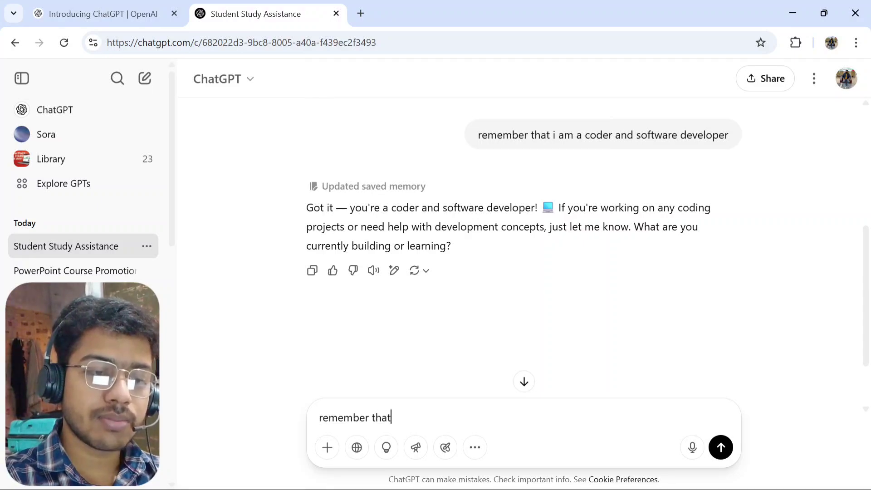
pyautogui.write('i am')
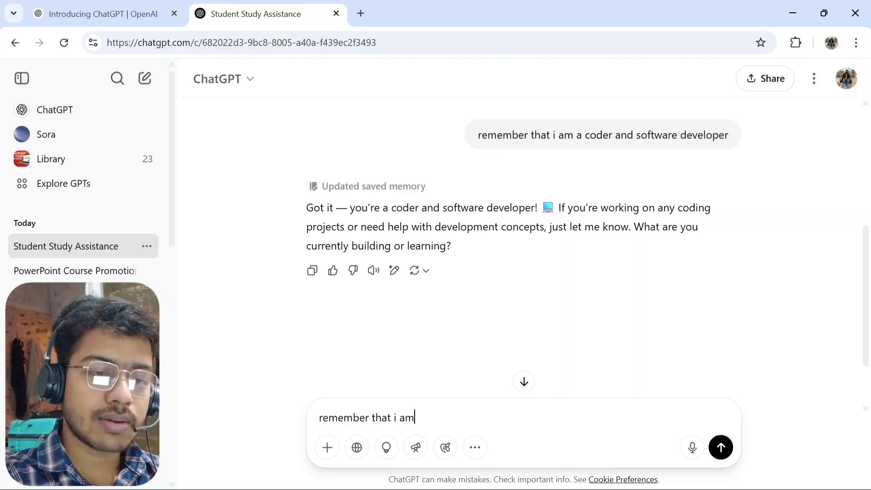
pyautogui.write(' a p')
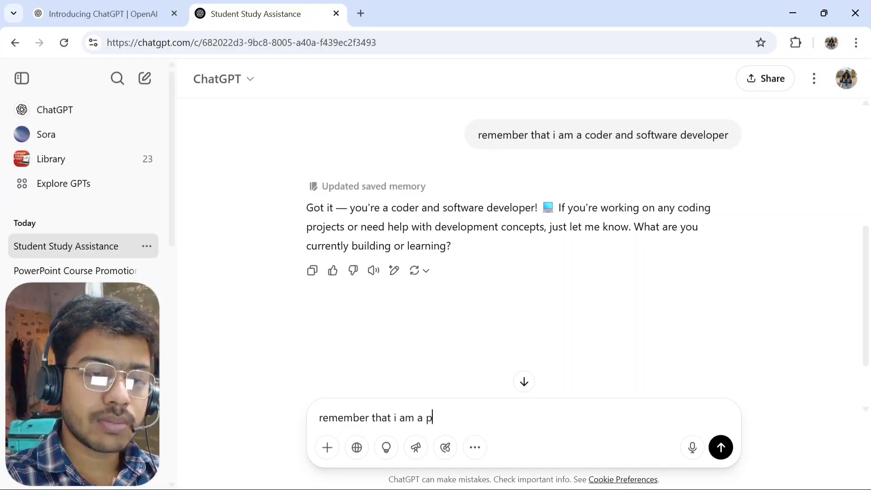
pyautogui.write('rincipla')
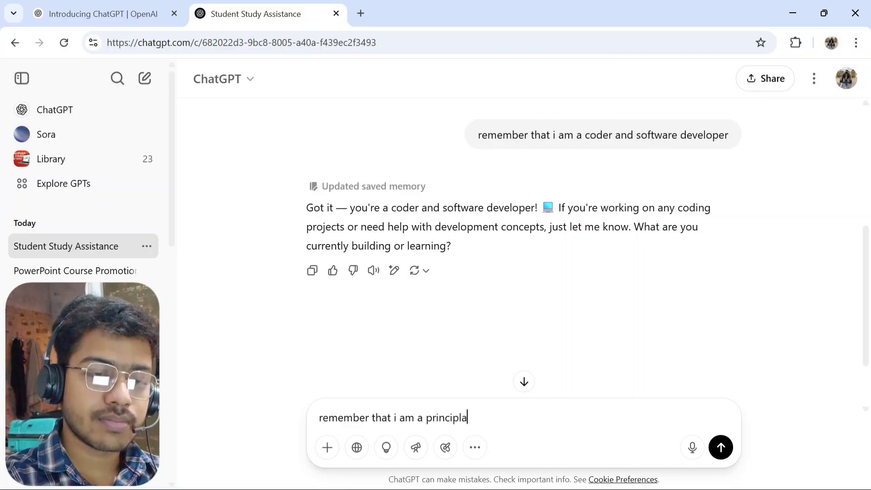
pyautogui.press('BackSpace')
pyautogui.write('e of ')
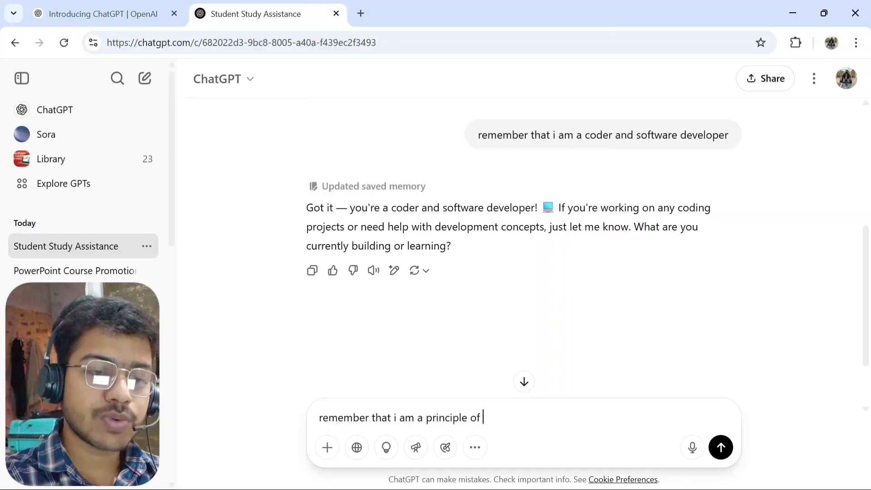
pyautogui.write('chandauli a')
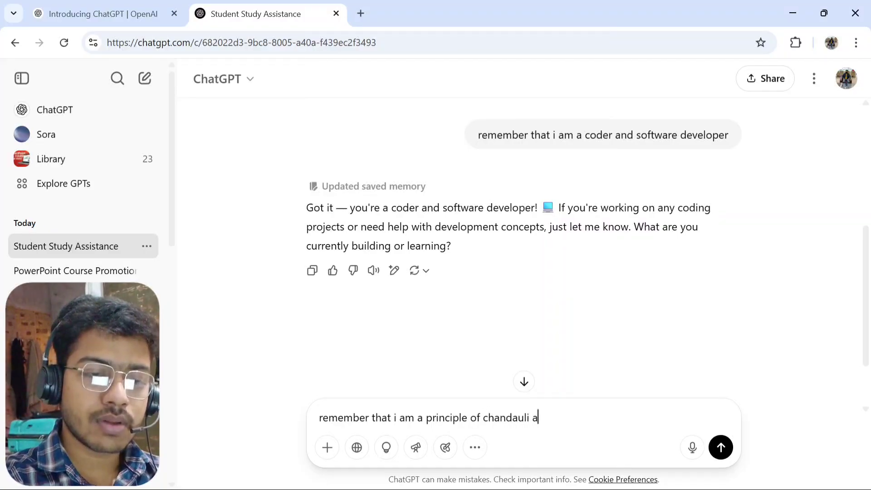
pyautogui.press('BackSpace')
pyautogui.write('warrioe')
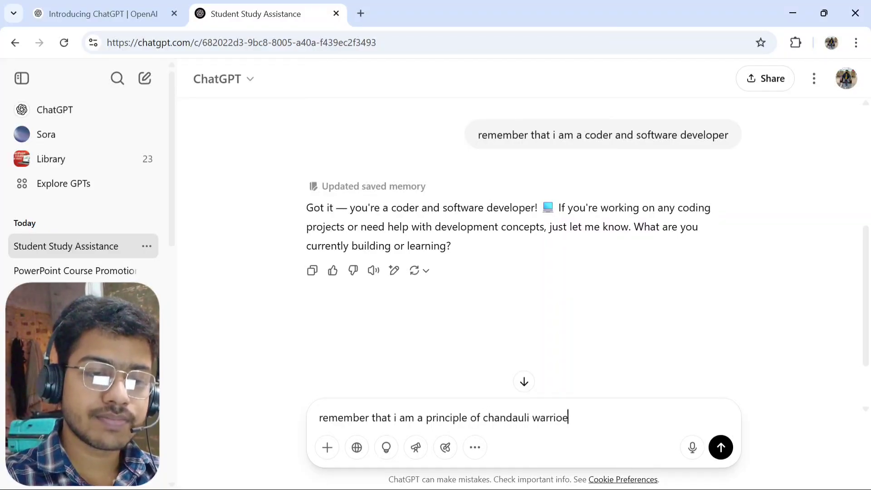
pyautogui.press('BackSpace')
pyautogui.write('r ')
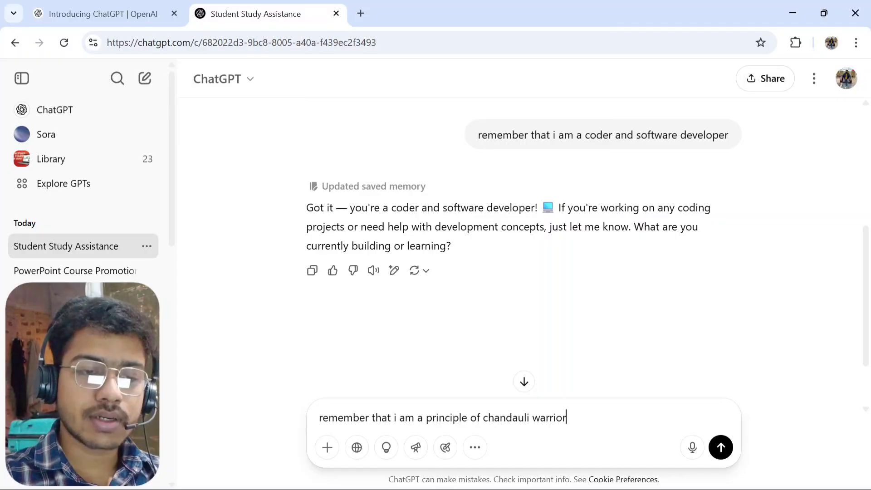
pyautogui.write('s')
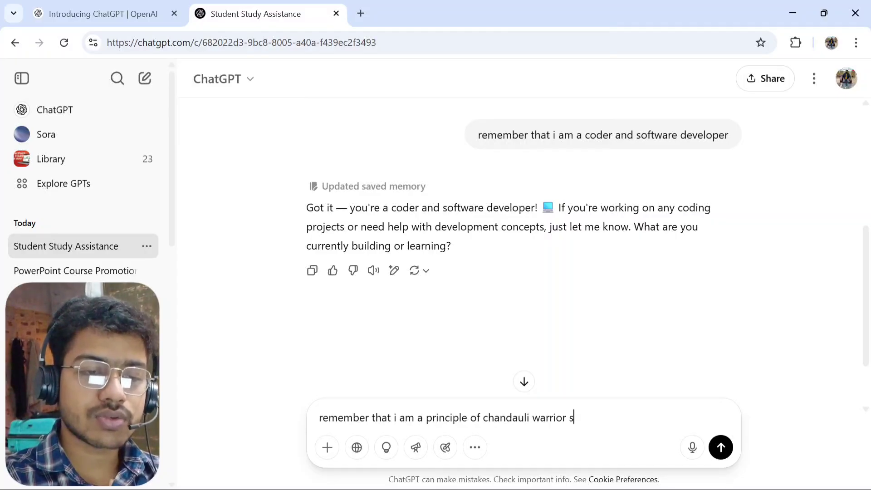
pyautogui.write('coding c')
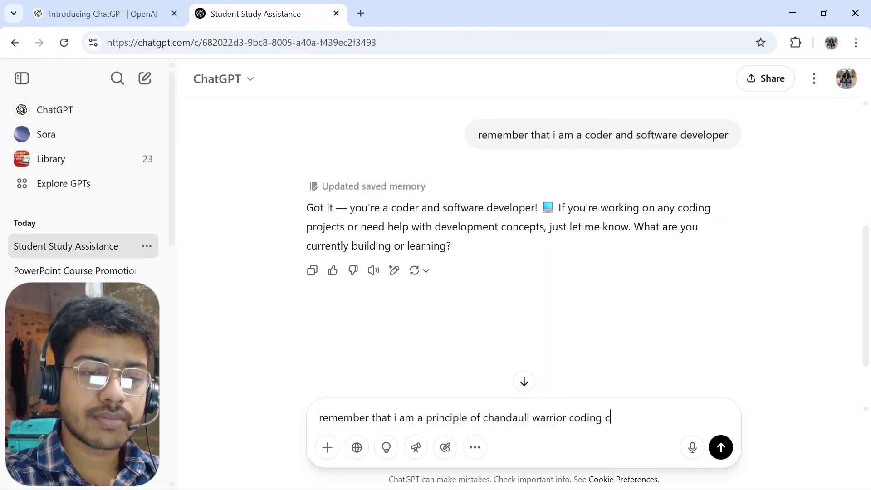
pyautogui.press('BackSpace')
pyautogui.write('school')
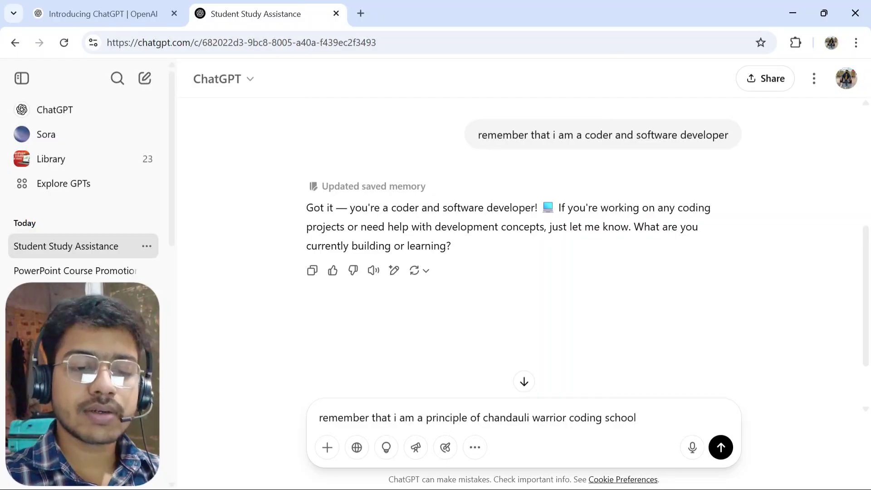
pyautogui.press('Return')
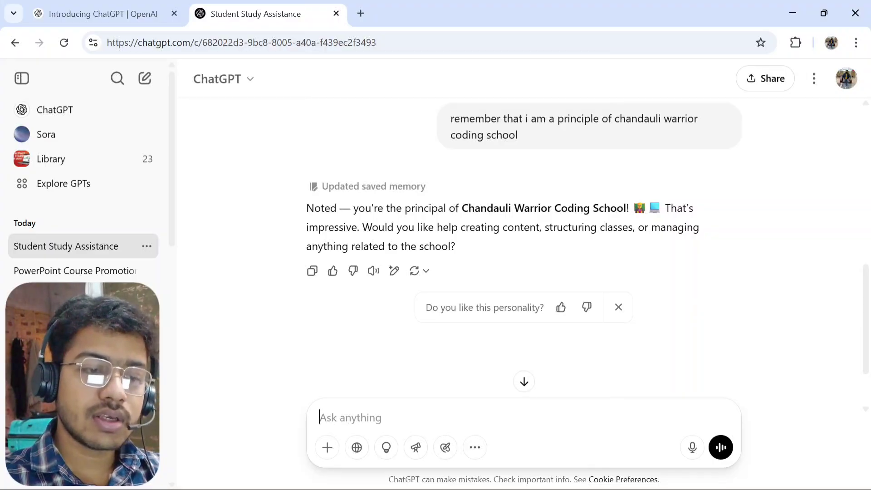
# Step: Send the message "i want that who i am" in the chat to have the remembered facts recalled
pyautogui.write('i wa')
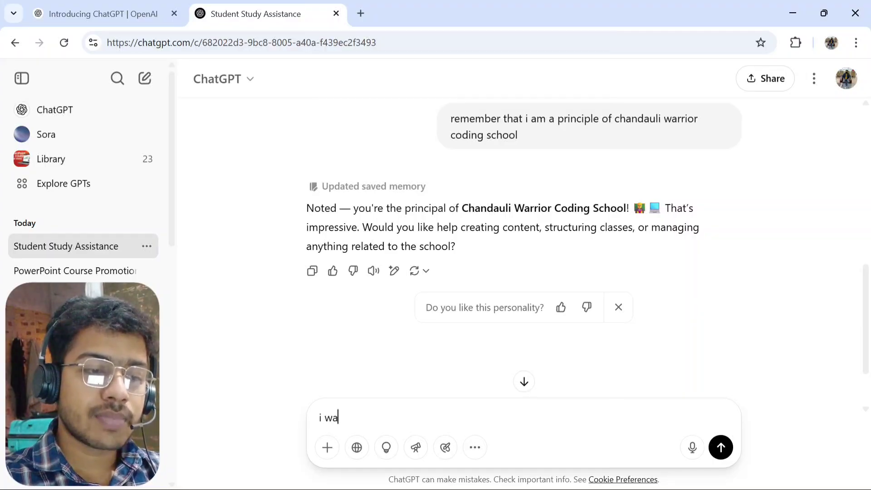
pyautogui.write('n')
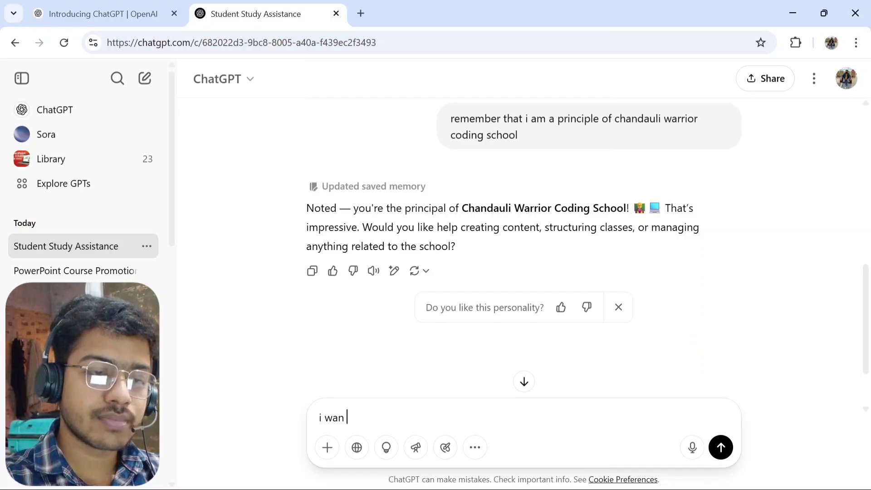
pyautogui.write('t tha t')
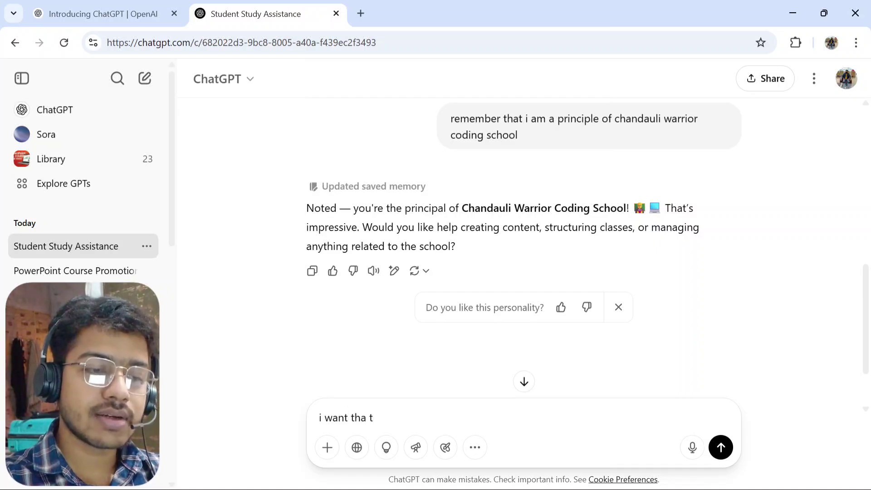
pyautogui.press('BackSpace')
pyautogui.write('t')
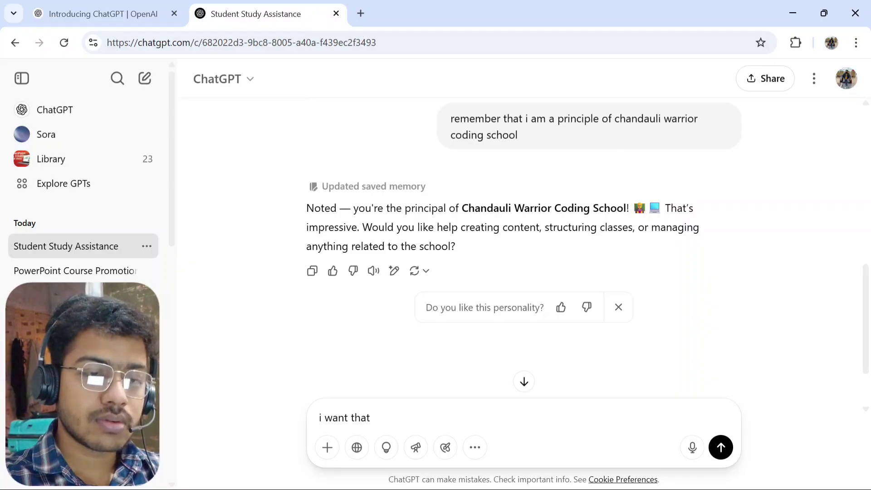
pyautogui.write(' who i am')
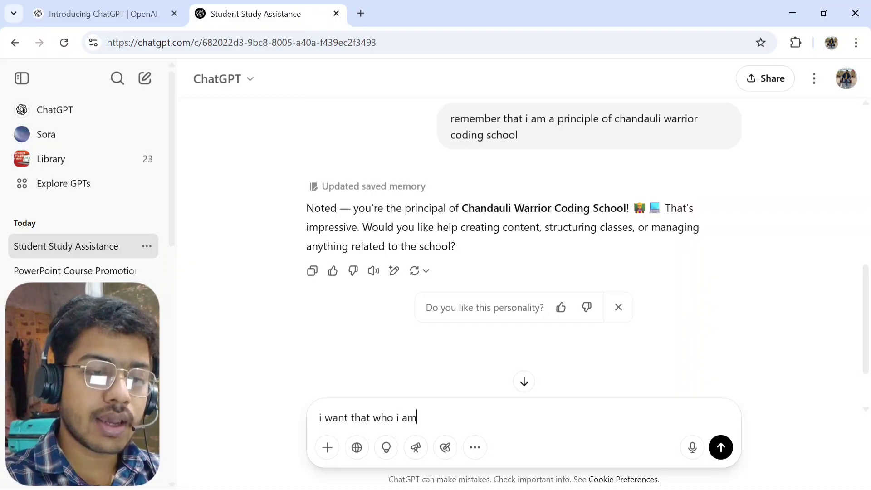
pyautogui.press('Return')
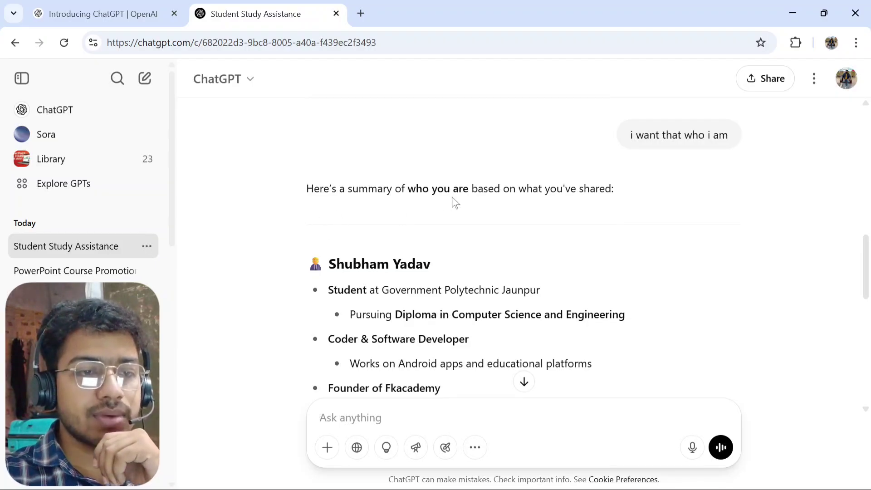
# Step: Read through the reply's summary of the remembered roles, from the student entry to the closing remark
pyautogui.scroll(-5, 583, 205)
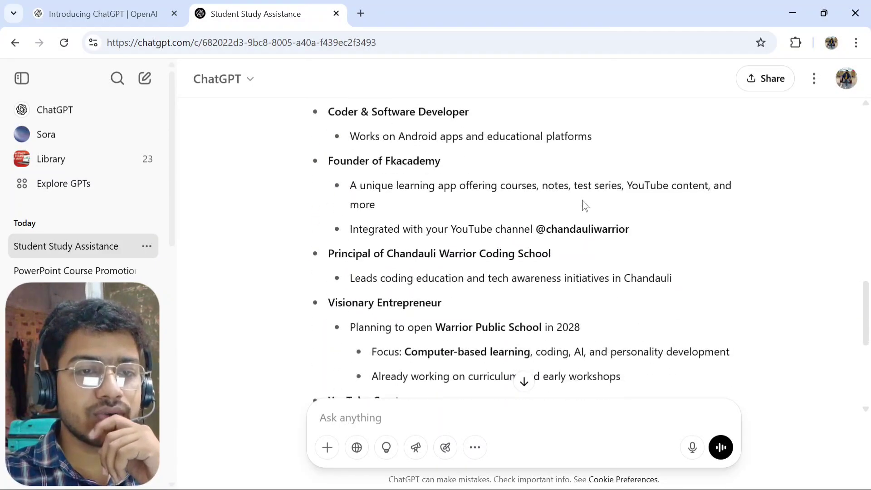
pyautogui.scroll(5, 582, 213)
pyautogui.scroll(-5, 581, 213)
pyautogui.scroll(3, 563, 214)
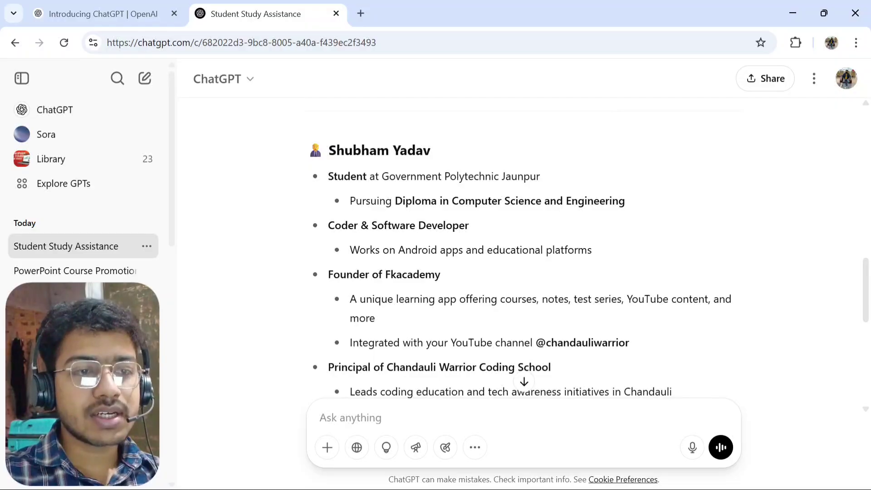
pyautogui.scroll(-5, 456, 217)
pyautogui.scroll(8, 458, 220)
pyautogui.scroll(-5, 459, 220)
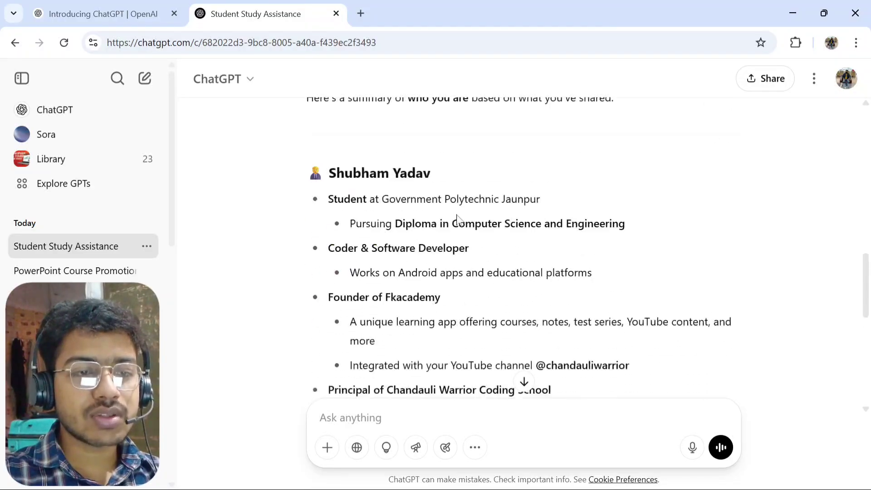
pyautogui.scroll(3, 463, 220)
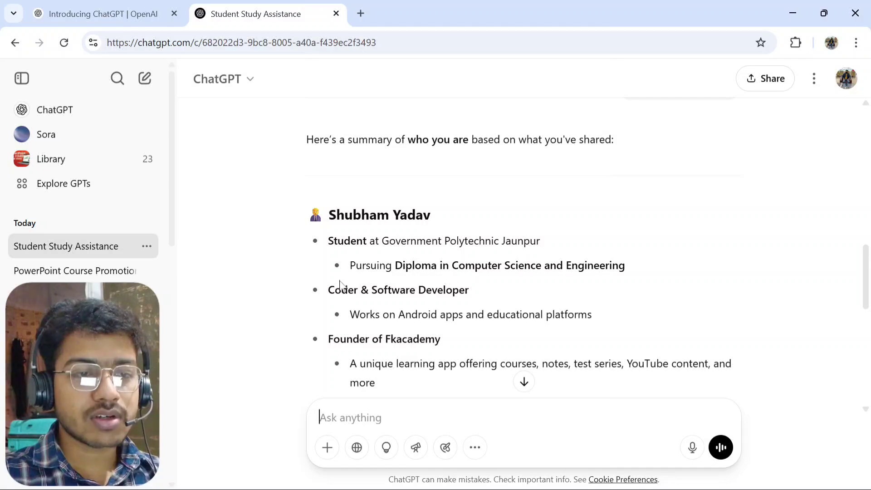
pyautogui.scroll(-2, 460, 276)
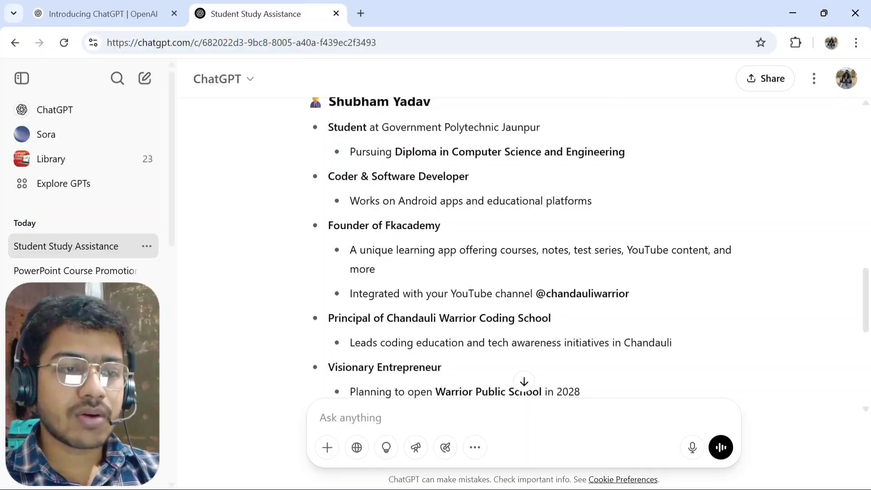
pyautogui.scroll(-3, 515, 227)
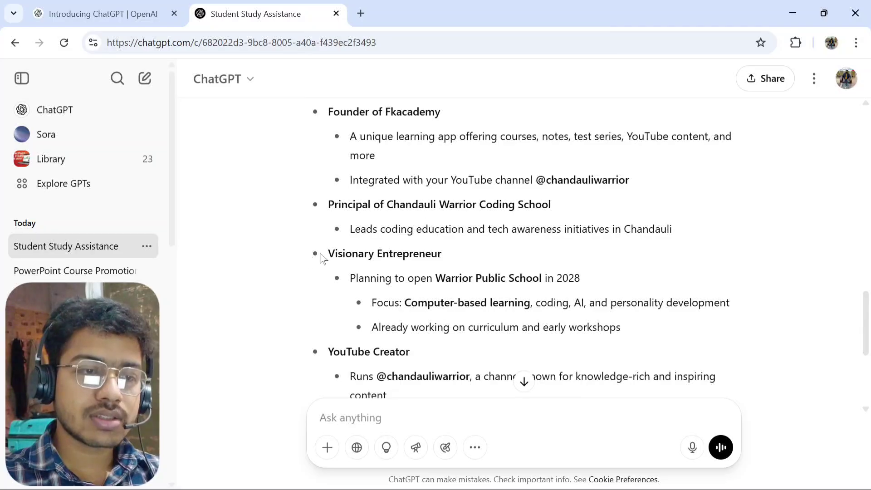
pyautogui.scroll(-3, 418, 282)
pyautogui.scroll(3, 418, 282)
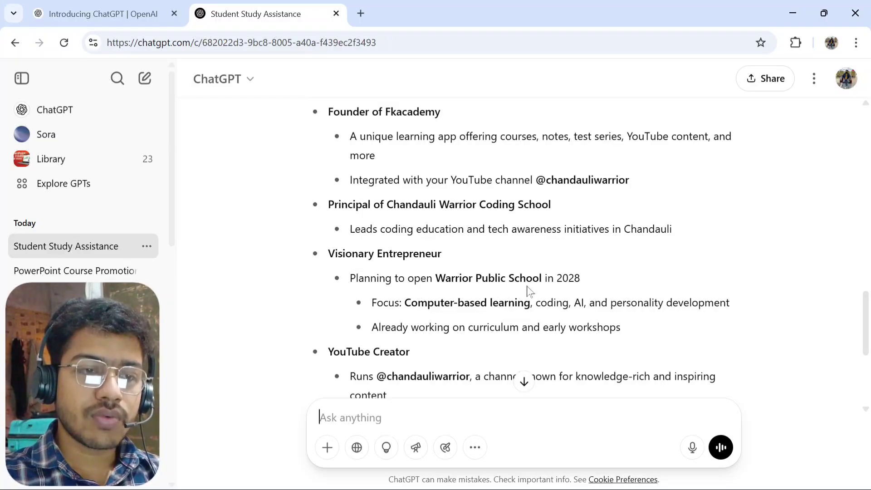
pyautogui.scroll(-2, 505, 318)
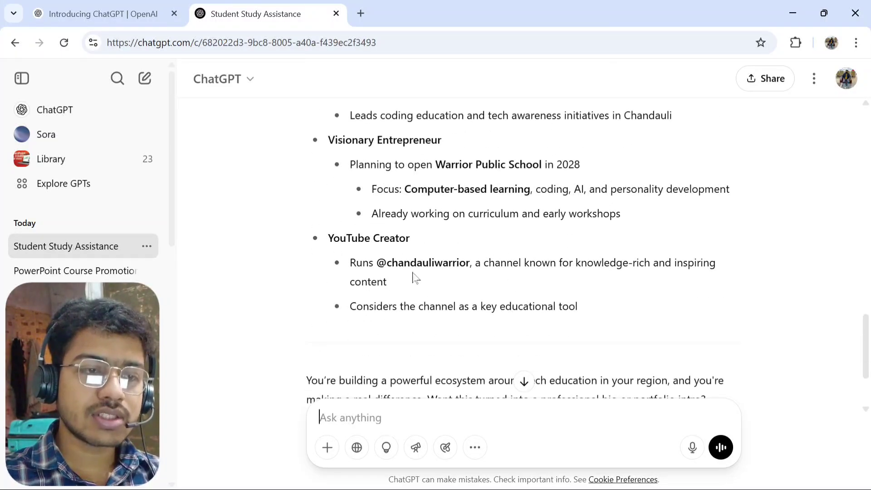
pyautogui.scroll(-2, 414, 278)
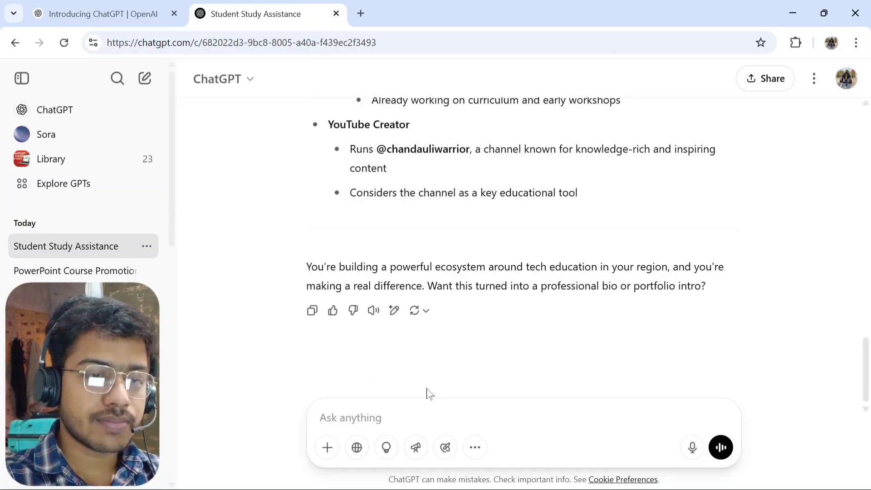
# Step: Send the message "you gave me answer according to i am a student" in the same chat
pyautogui.write('you')
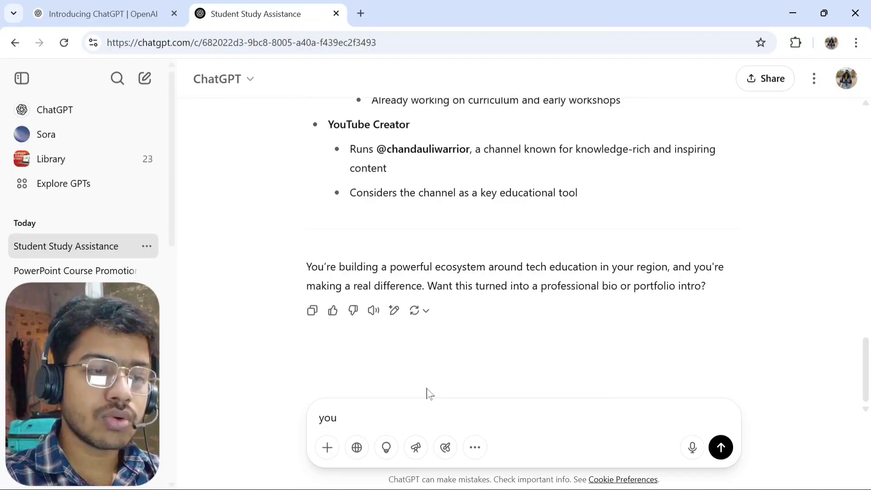
pyautogui.write(' gave i')
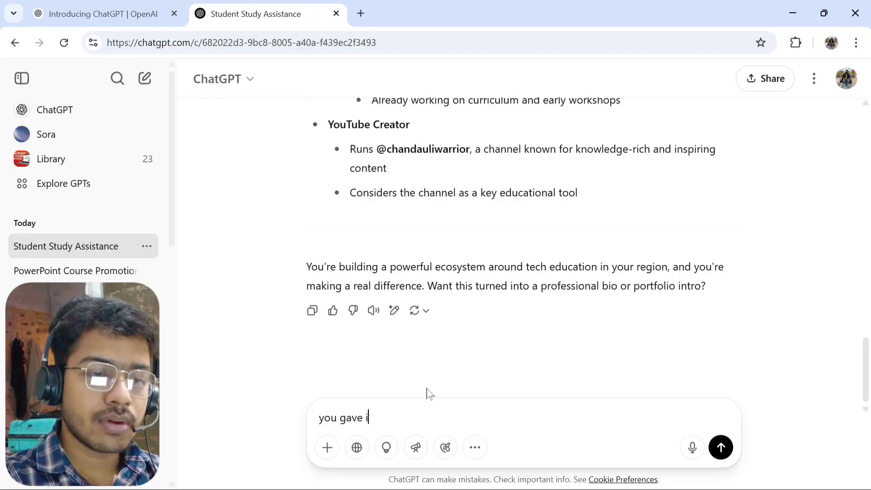
pyautogui.press('BackSpace')
pyautogui.write('me and')
pyautogui.press('BackSpace')
pyautogui.write('s')
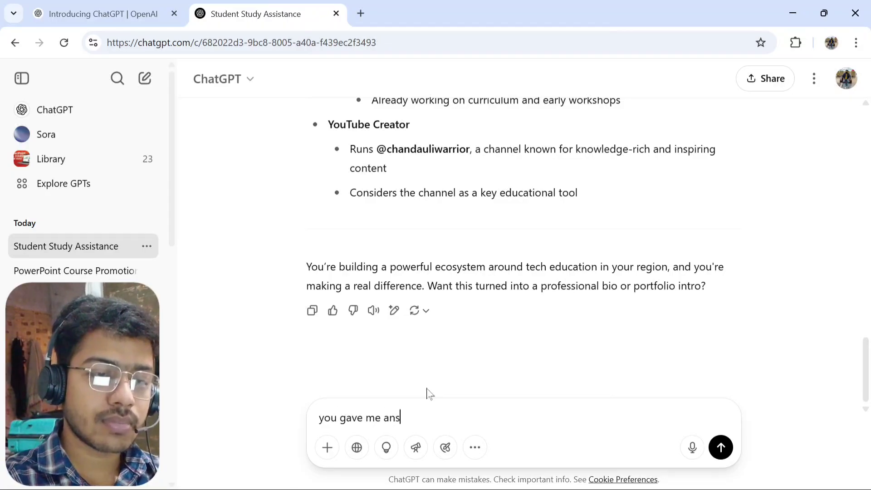
pyautogui.write('wer')
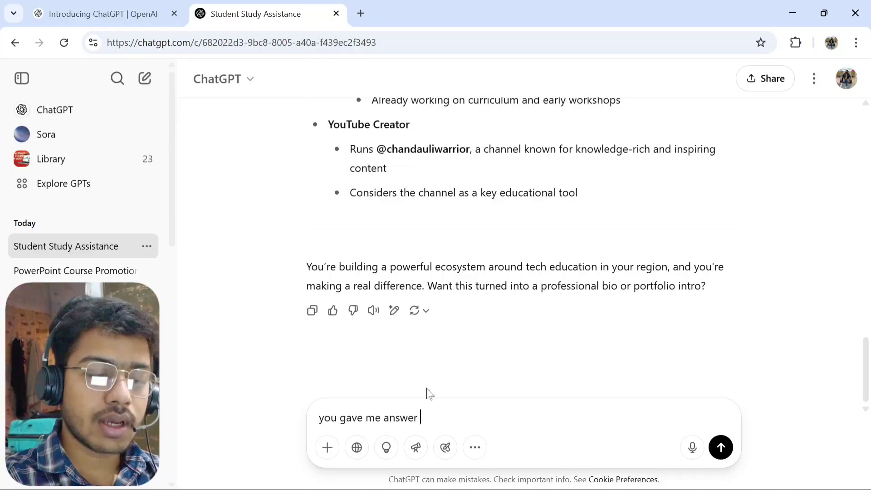
pyautogui.write(' accort')
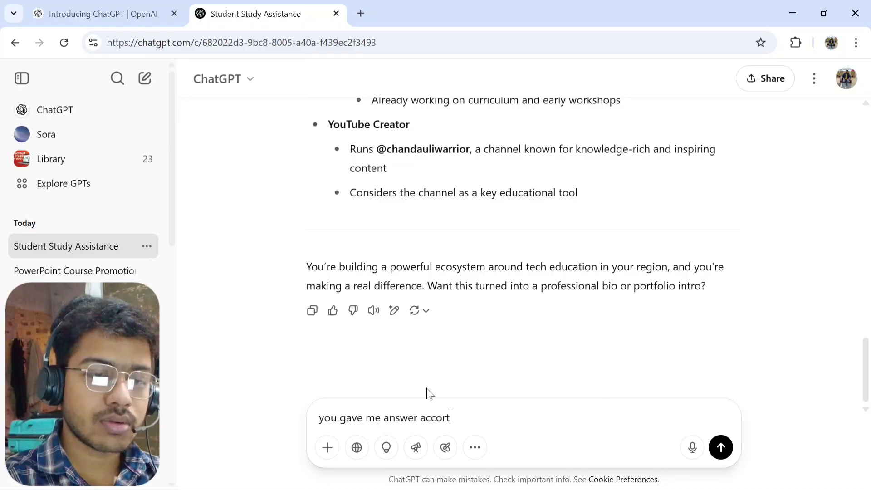
pyautogui.press('BackSpace')
pyautogui.write('ding')
pyautogui.write('to ')
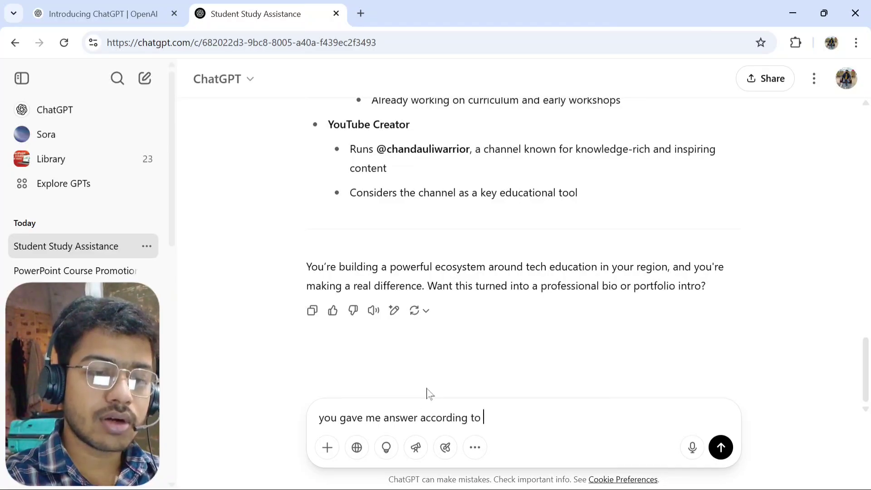
pyautogui.write('i am')
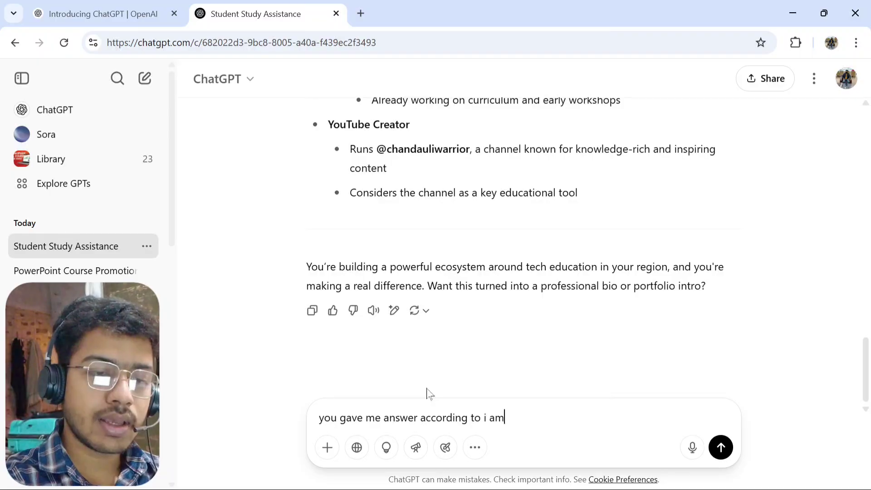
pyautogui.write(' a student')
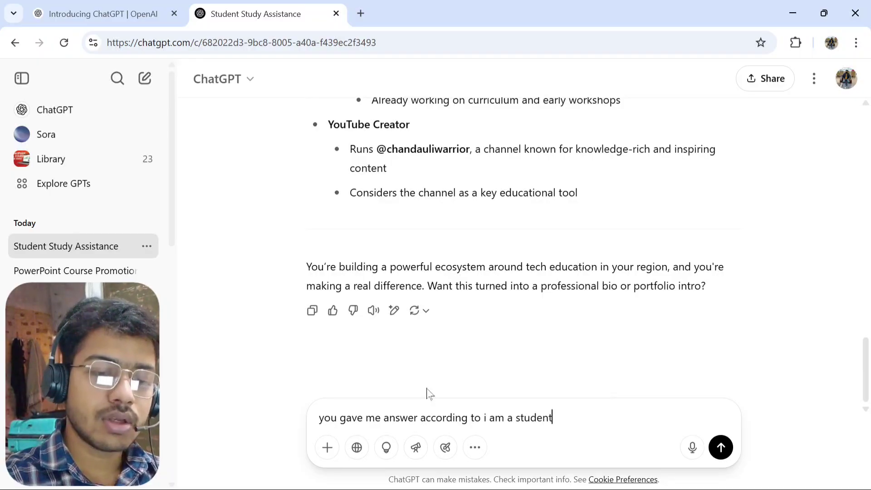
pyautogui.press('Return')
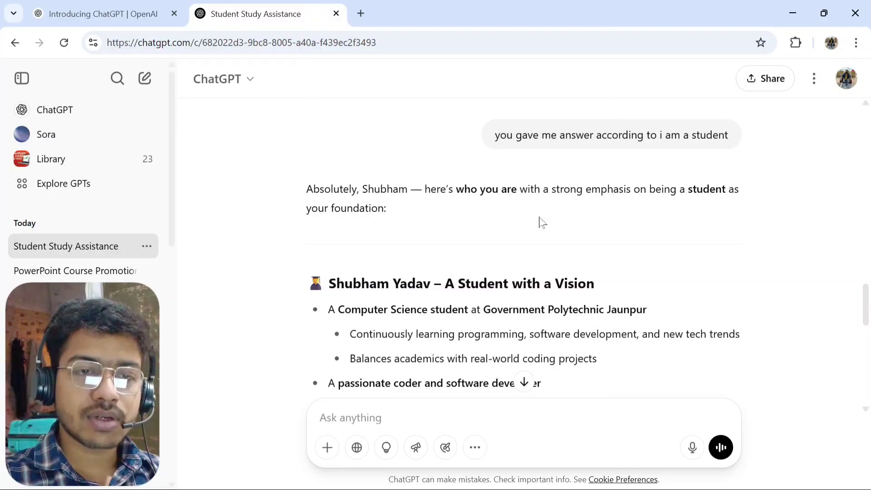
# Step: Go to the end of the reply and send the message "than you gave me answer like i am a student"
pyautogui.scroll(-10, 397, 232)
pyautogui.scroll(-1, 386, 238)
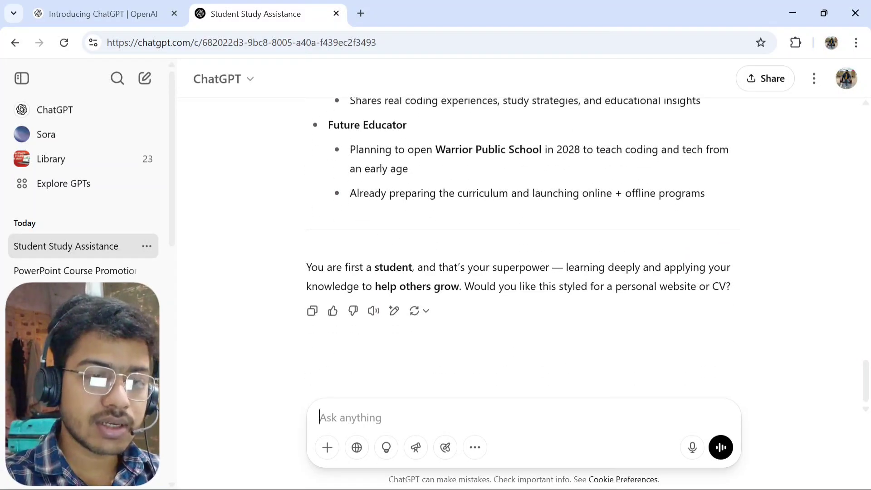
pyautogui.write('than you')
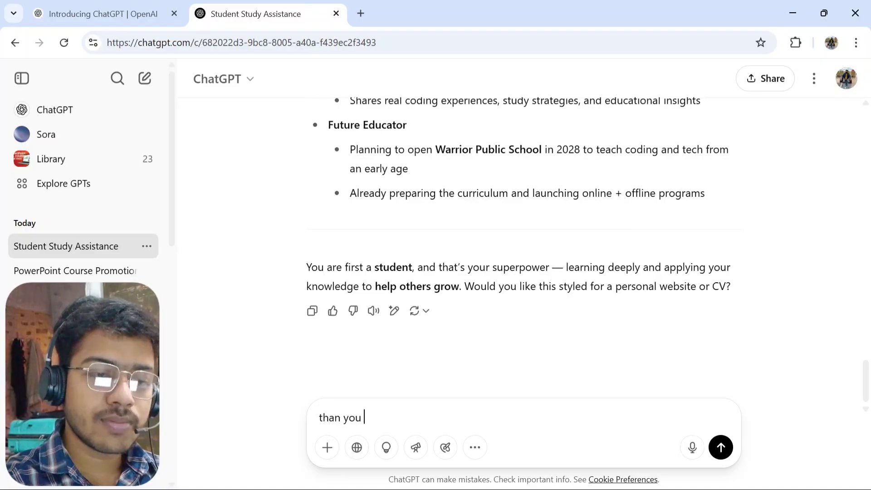
pyautogui.write(' gaver')
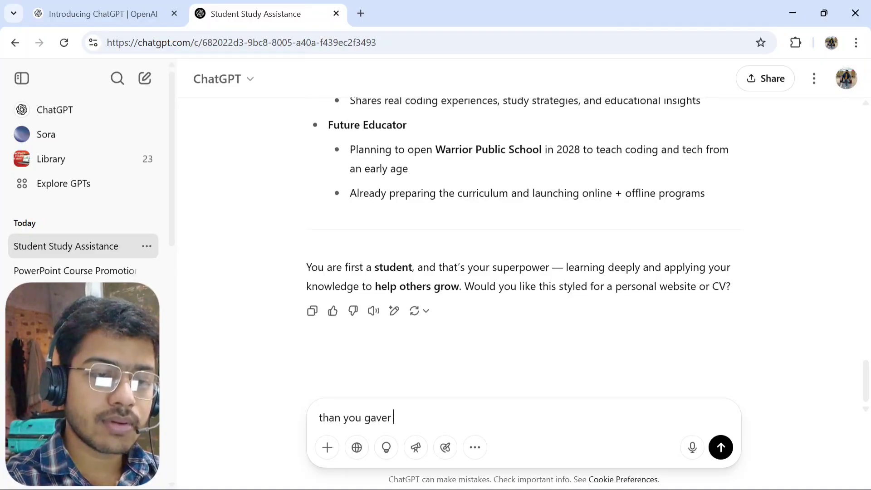
pyautogui.press('BackSpace')
pyautogui.press('BackSpace')
pyautogui.write('me a')
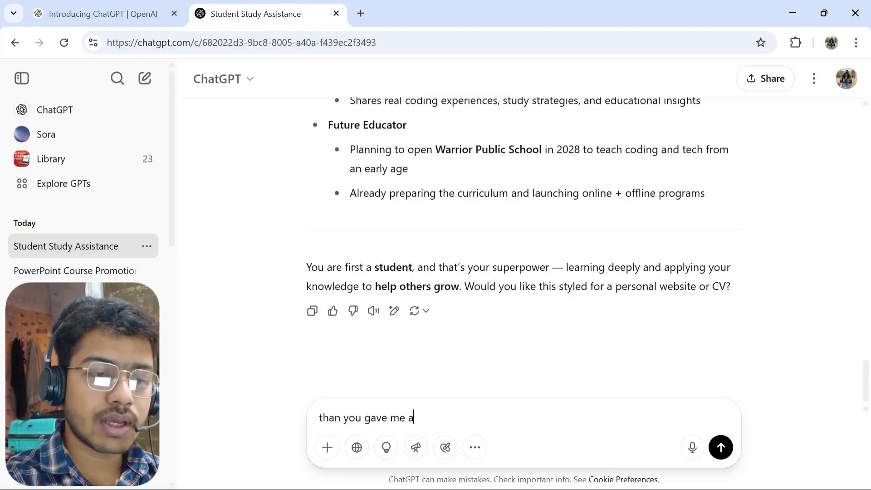
pyautogui.write('nsw')
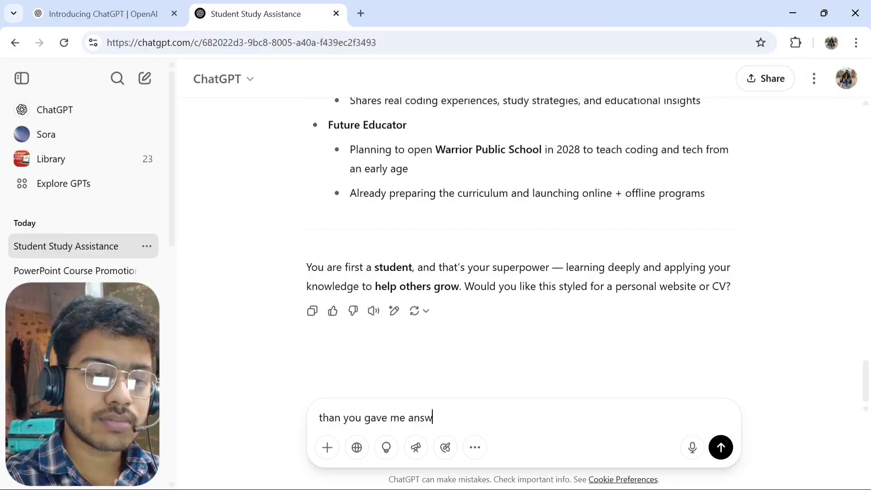
pyautogui.write('er like ')
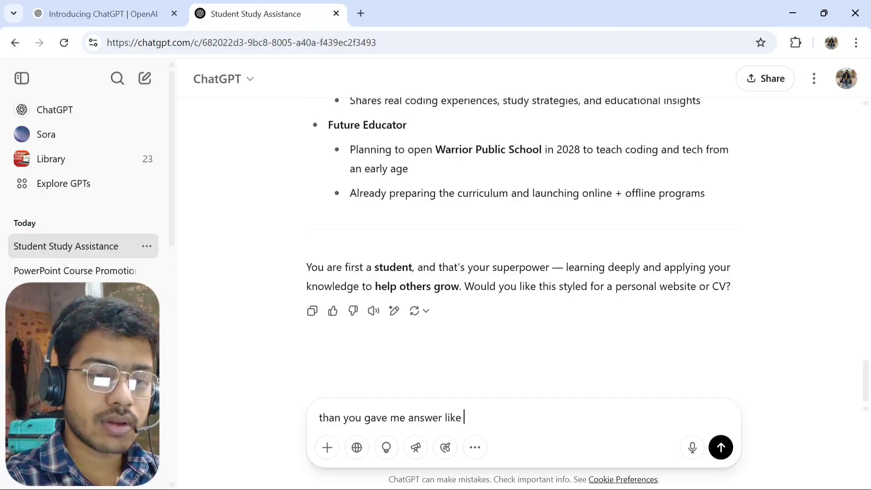
pyautogui.write('i am ')
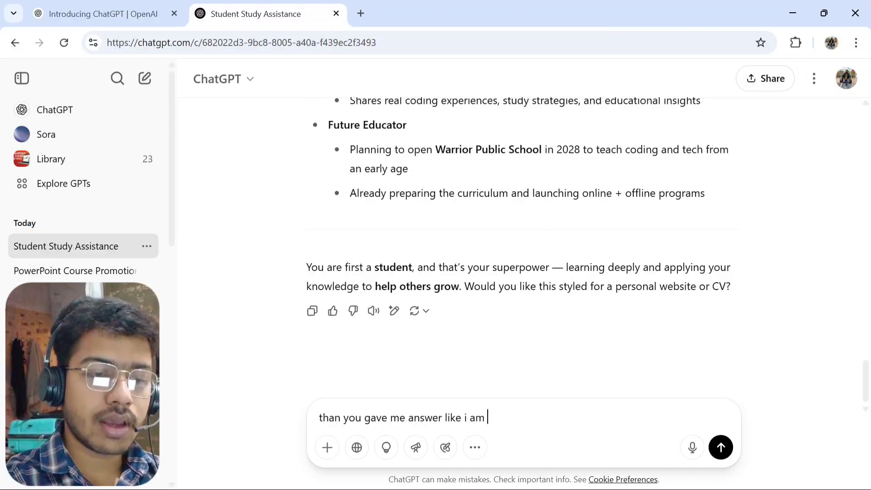
pyautogui.write('a student')
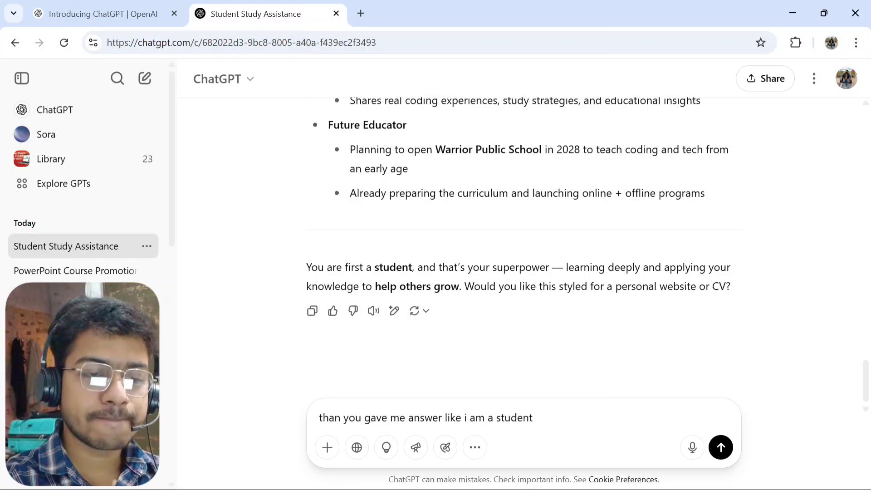
pyautogui.press('Return')
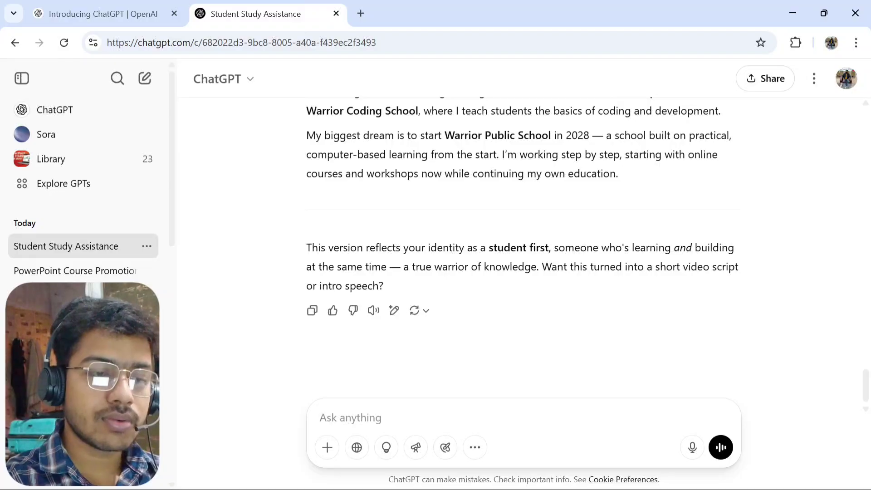
pyautogui.write('who')
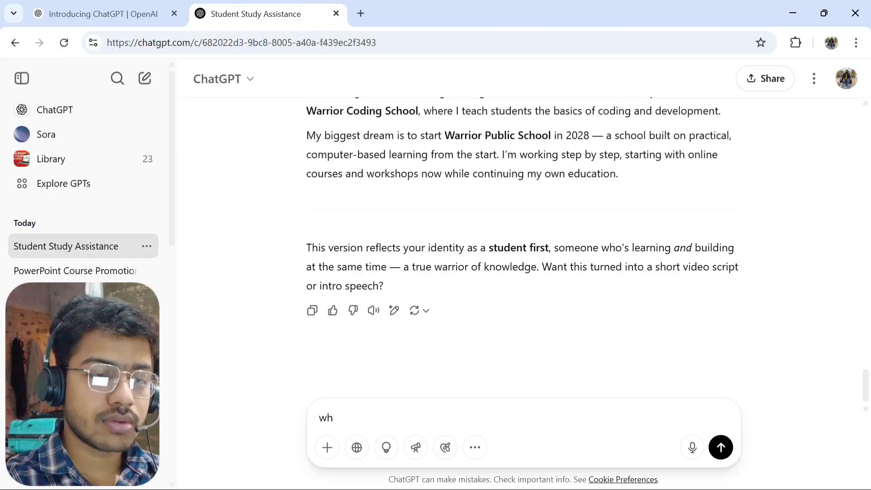
pyautogui.press('BackSpace')
pyautogui.press('BackSpace')
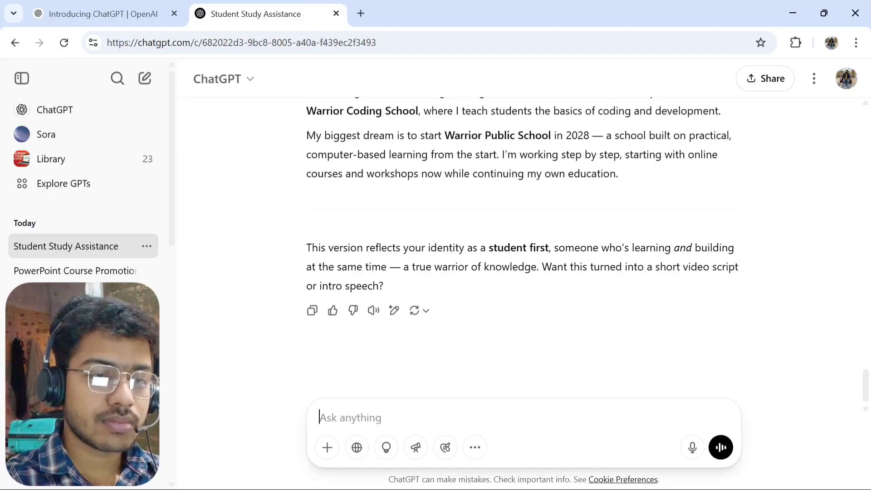
# Step: Start a new chat message with "what", discarding the trial wording "i can do after"
pyautogui.write('what i ')
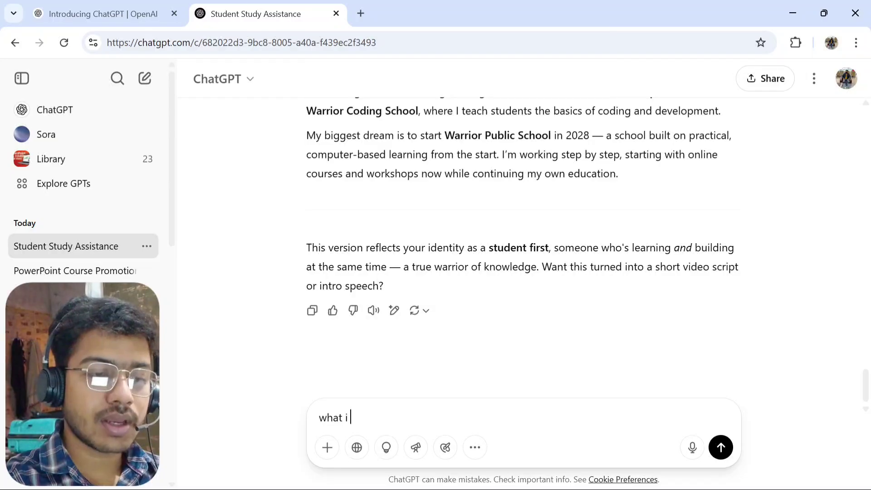
pyautogui.write('can do ')
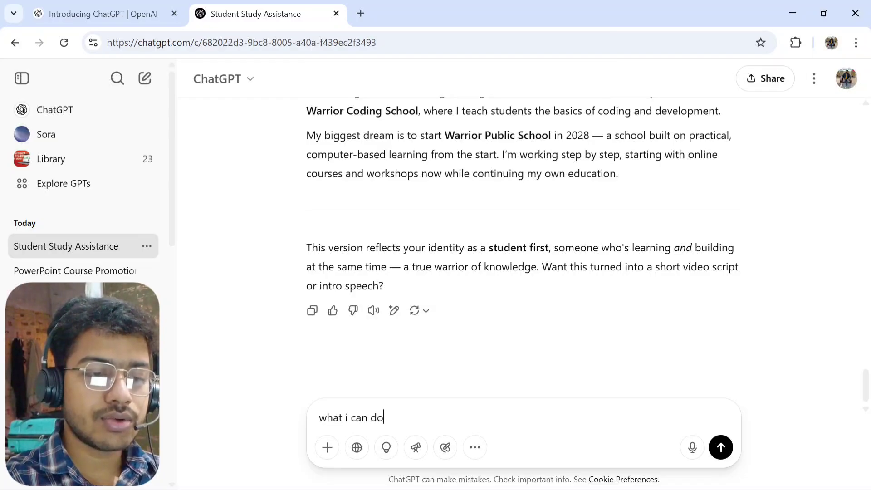
pyautogui.write('a')
pyautogui.write('fter')
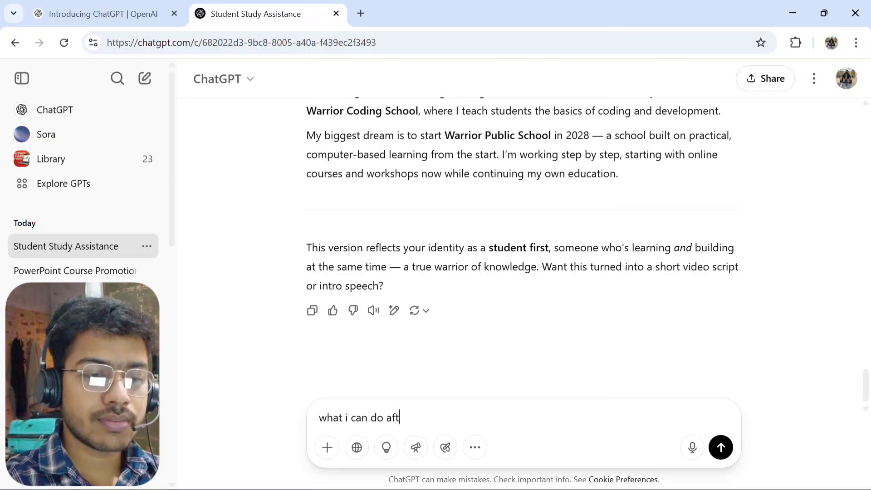
pyautogui.press('BackSpace')
pyautogui.press('BackSpace')
pyautogui.press('BackSpace')
pyautogui.press('BackSpace')
pyautogui.press('BackSpace')
pyautogui.press('BackSpace')
pyautogui.press('BackSpace')
pyautogui.press('BackSpace')
pyautogui.press('BackSpace')
pyautogui.press('BackSpace')
pyautogui.press('BackSpace')
pyautogui.press('BackSpace')
pyautogui.press('BackSpace')
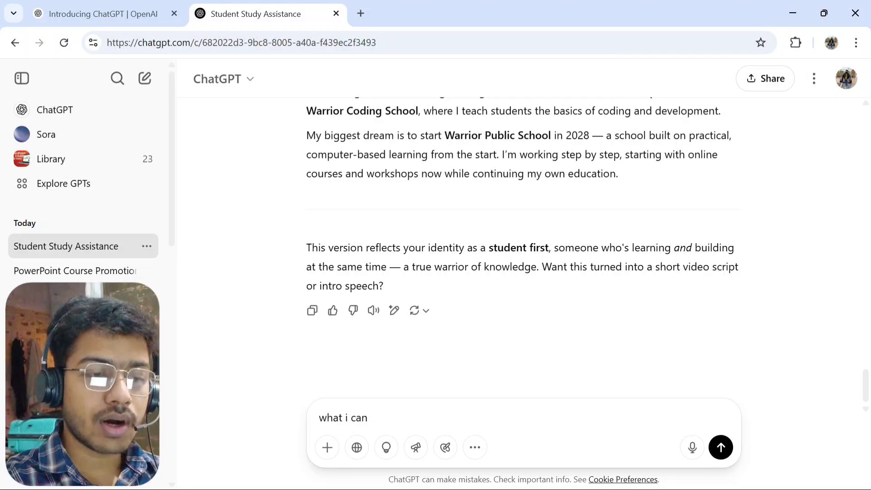
# Step: Word the opening of the question as "what can a student"
pyautogui.write('a student ')
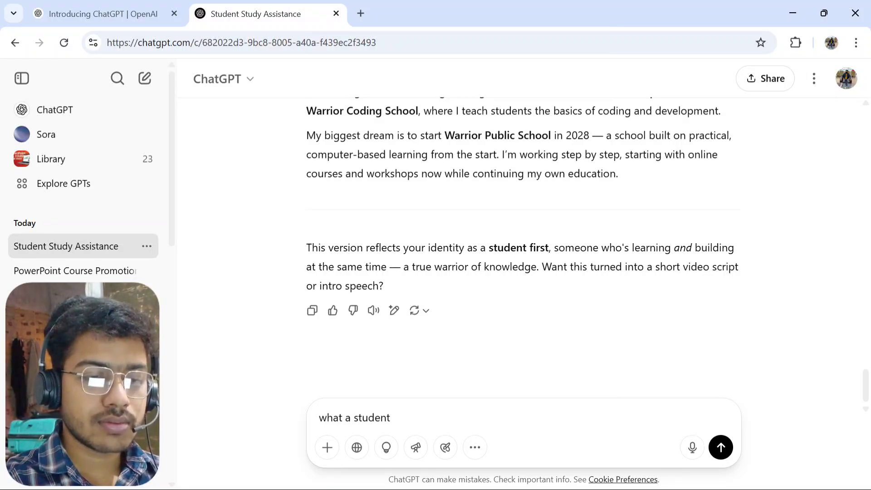
pyautogui.write('can')
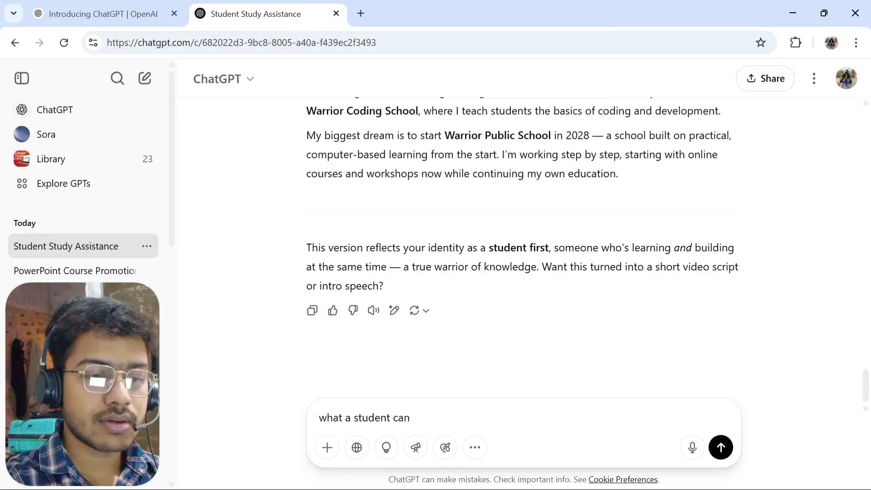
pyautogui.press('BackSpace')
pyautogui.press('BackSpace')
pyautogui.press('BackSpace')
pyautogui.press('Left')
pyautogui.press('Left')
pyautogui.press('Left')
pyautogui.press('Left')
pyautogui.press('Left')
pyautogui.press('Left')
pyautogui.press('Left')
pyautogui.press('Left')
pyautogui.press('Left')
pyautogui.press('Left')
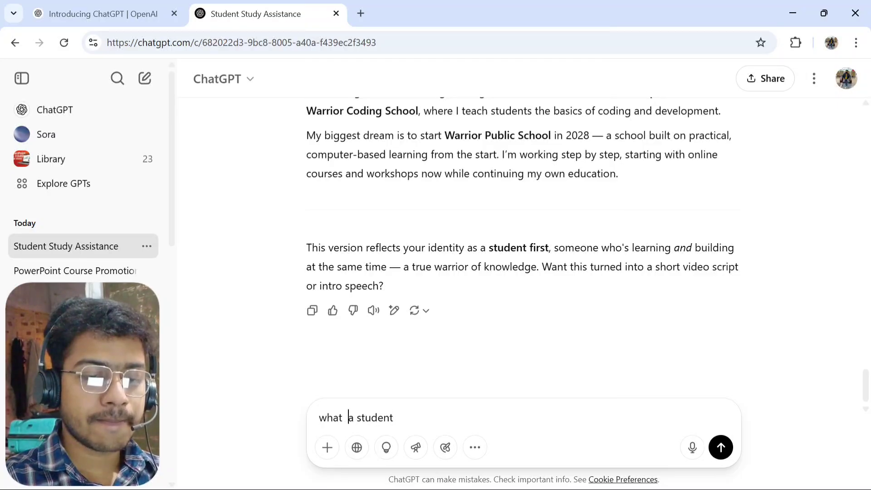
pyautogui.write('can')
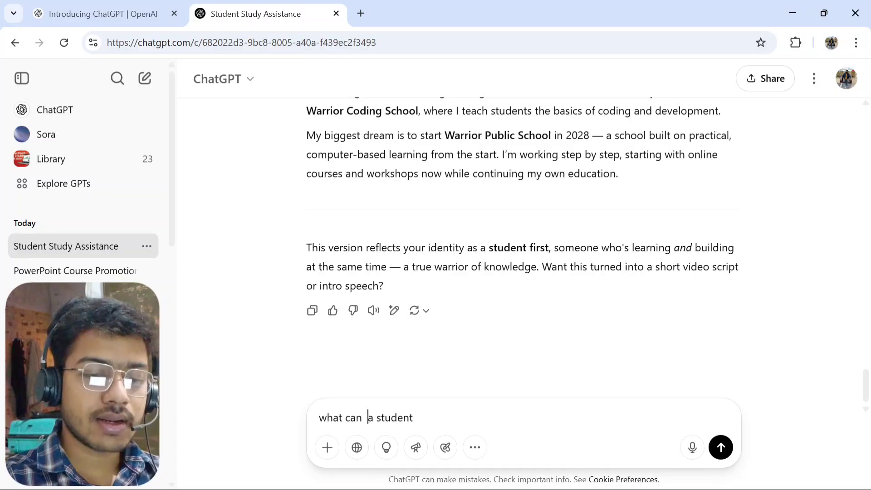
pyautogui.press('Right')
pyautogui.press('Right')
pyautogui.press('Right')
pyautogui.press('Right')
pyautogui.press('Right')
pyautogui.press('Right')
pyautogui.press('Right')
pyautogui.press('Right')
pyautogui.press('Right')
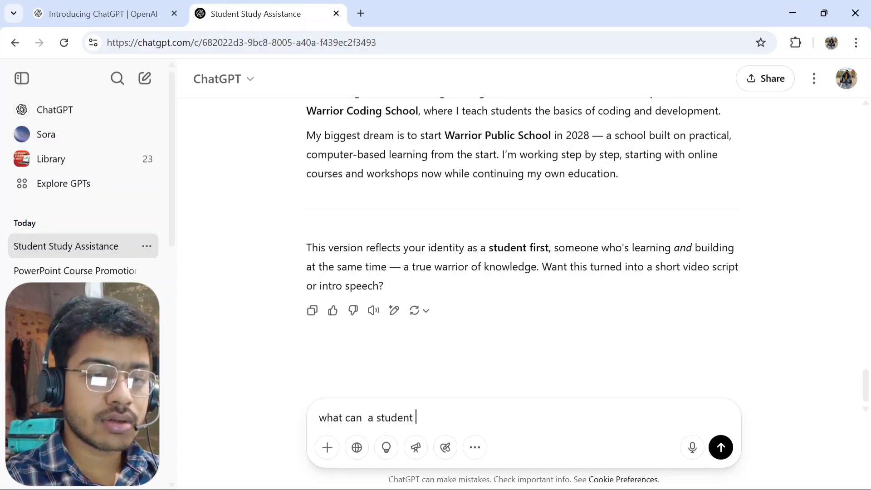
# Step: Complete the question with "do after 12" and send it
pyautogui.write('do a')
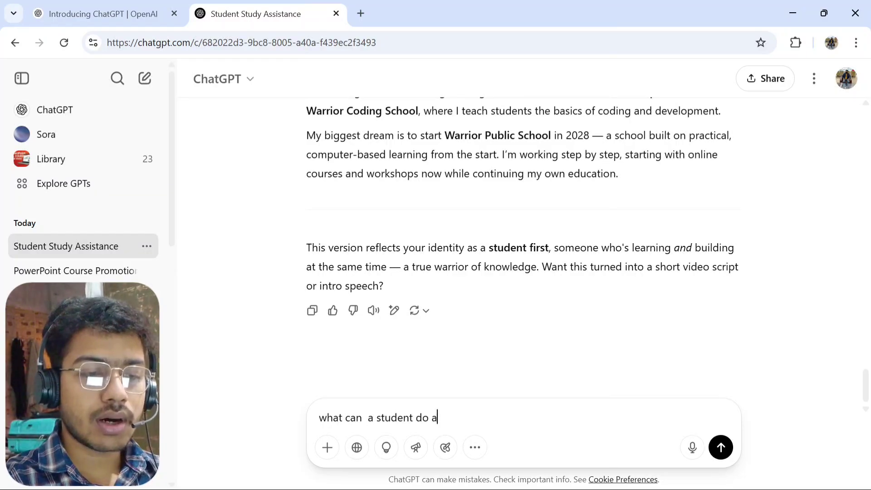
pyautogui.write('ftef 12')
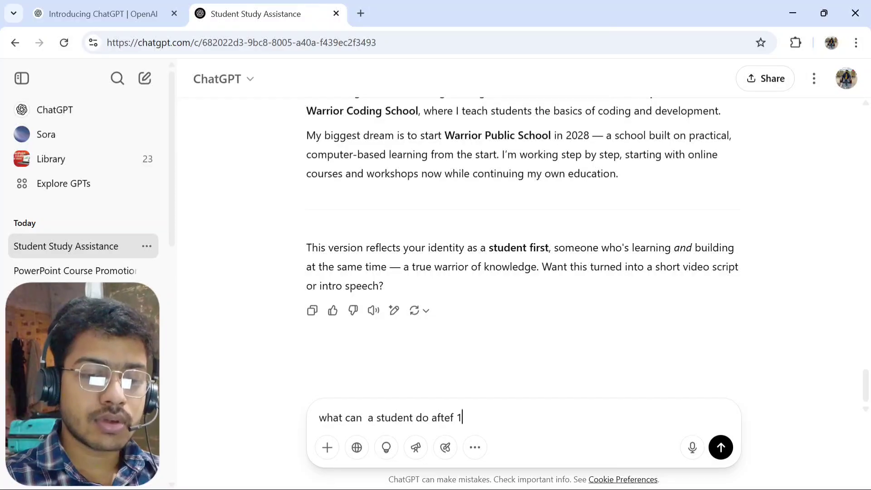
pyautogui.press('BackSpace')
pyautogui.press('BackSpace')
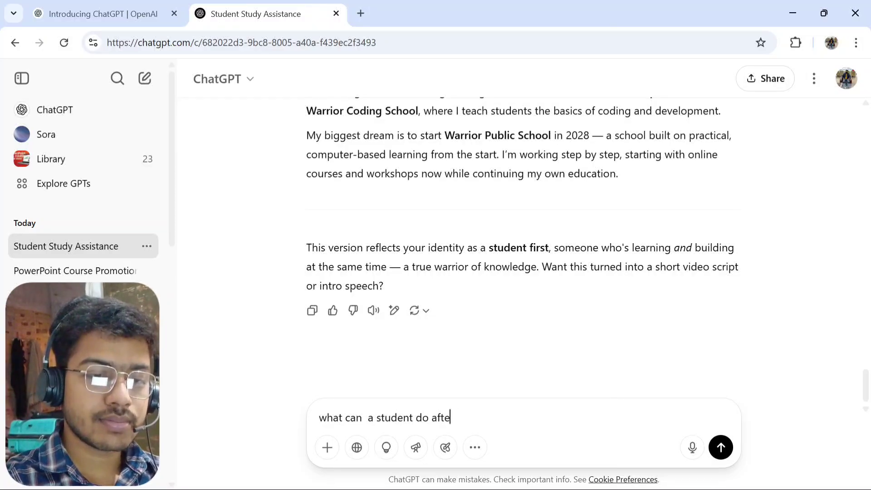
pyautogui.write('r 12')
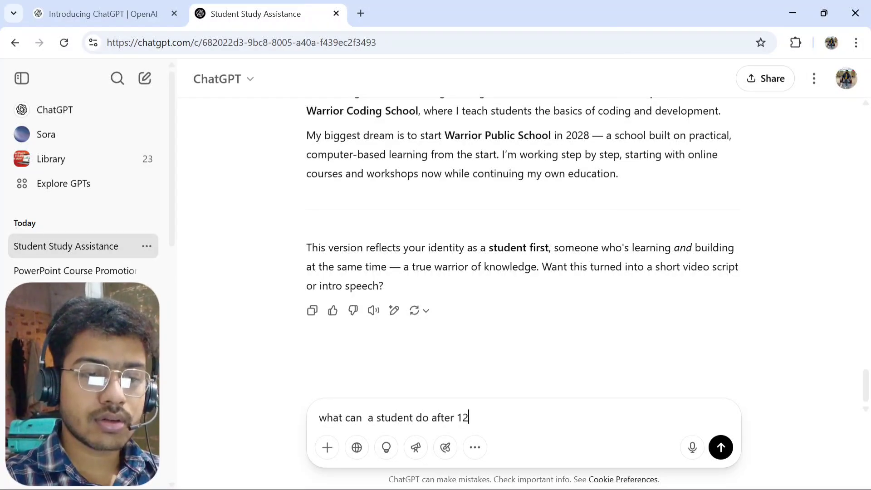
pyautogui.press('Return')
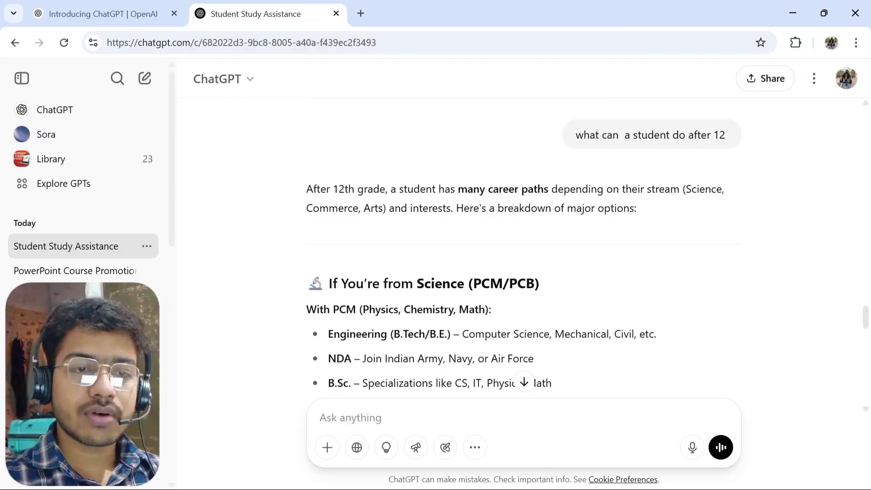
# Step: Read through the reply's career options for each stream, from Science to the universal options and closing question
pyautogui.scroll(-5, 477, 277)
pyautogui.scroll(3, 481, 283)
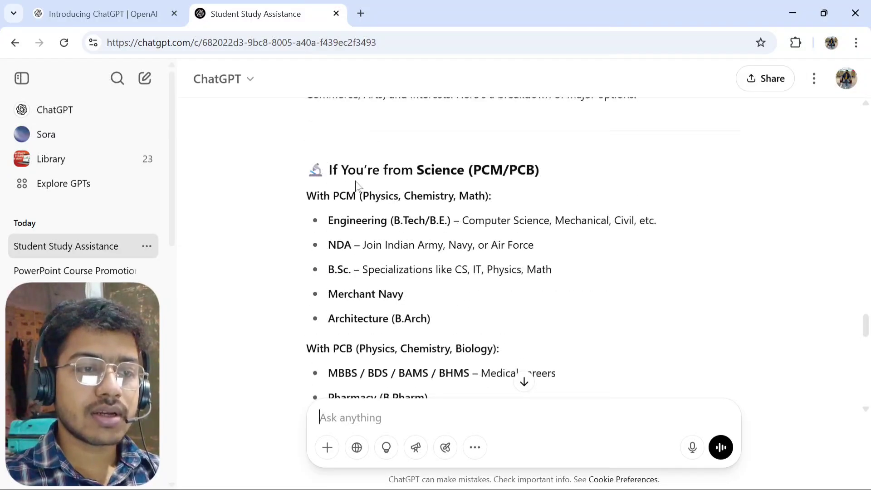
pyautogui.scroll(-3, 364, 187)
pyautogui.scroll(5, 422, 196)
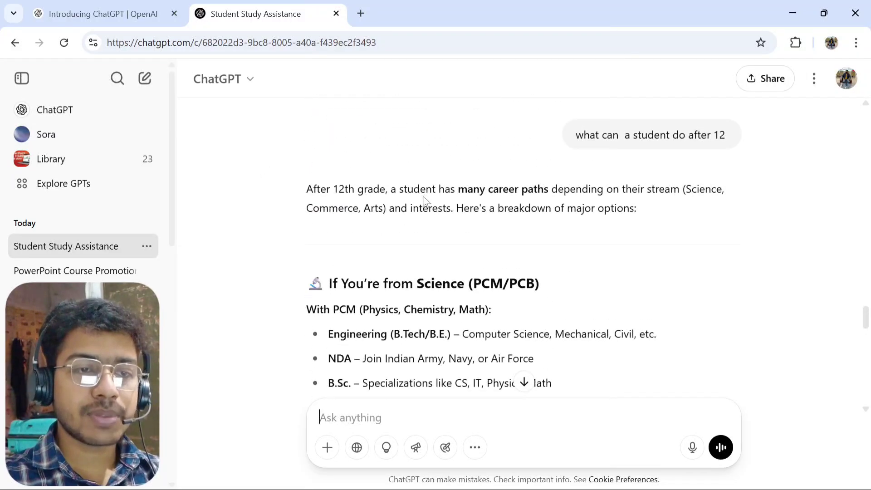
pyautogui.scroll(-3, 546, 305)
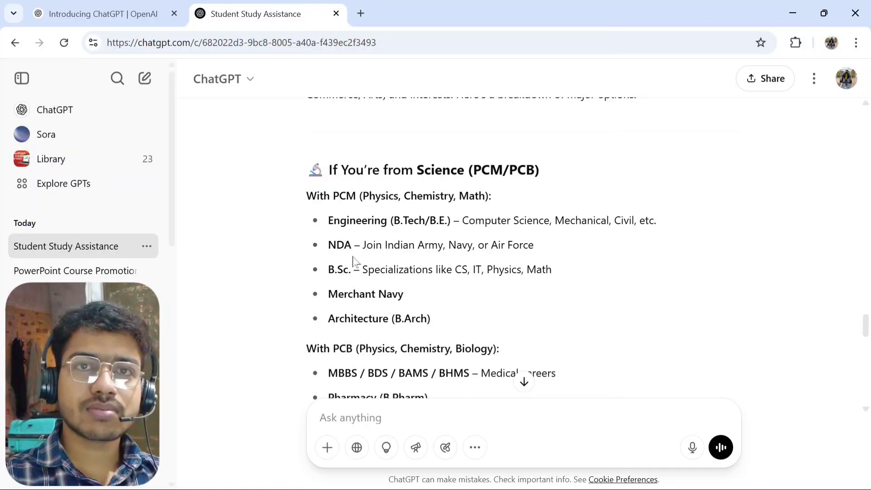
pyautogui.scroll(-10, 407, 334)
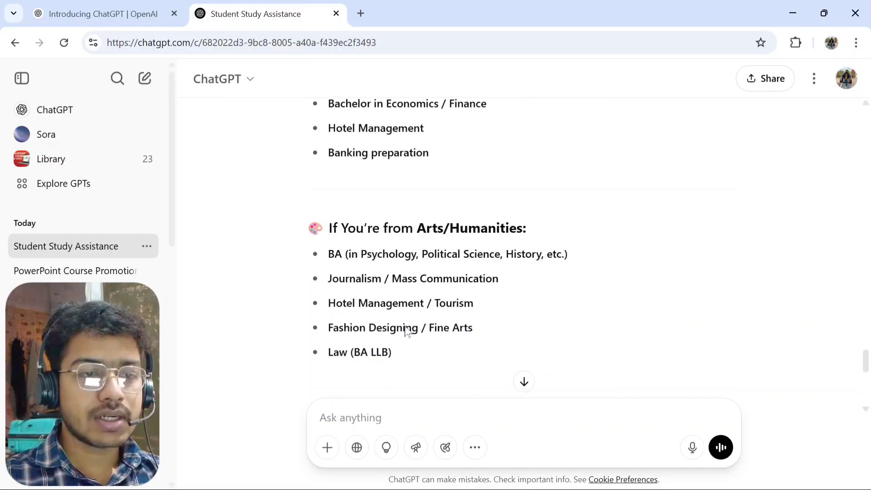
pyautogui.scroll(-4, 407, 333)
pyautogui.scroll(5, 406, 333)
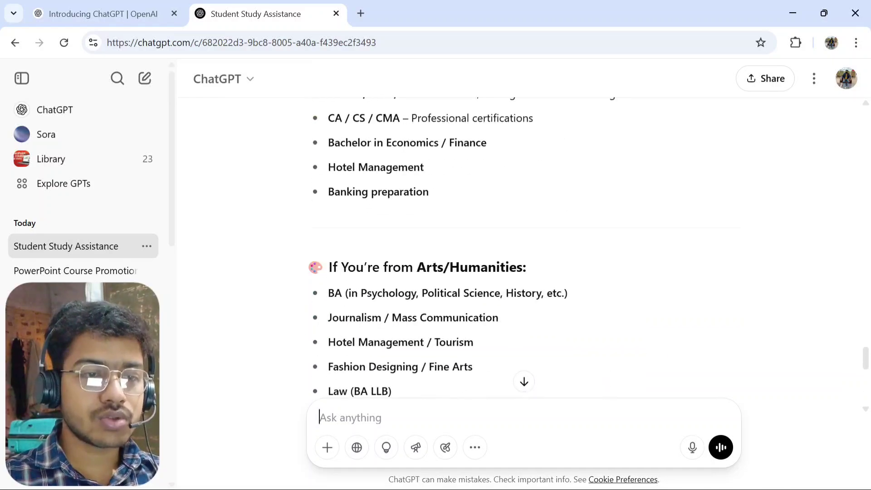
pyautogui.scroll(-3, 488, 288)
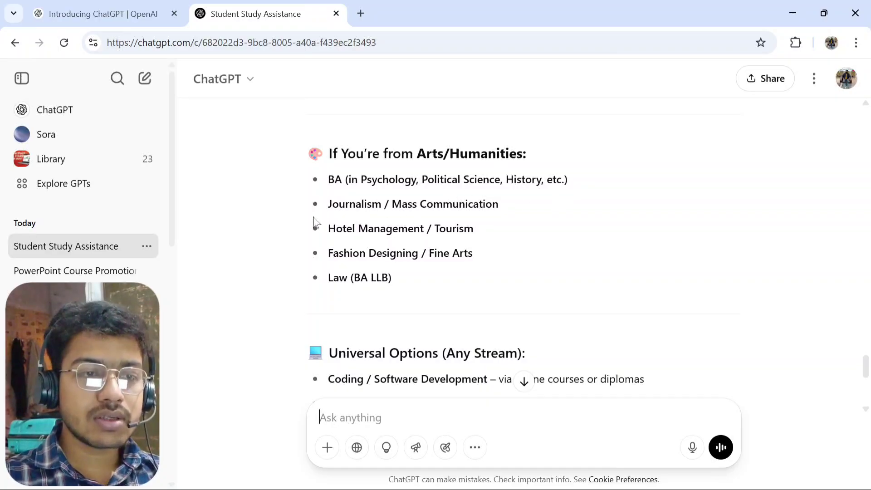
pyautogui.scroll(-4, 390, 250)
pyautogui.scroll(-2, 370, 284)
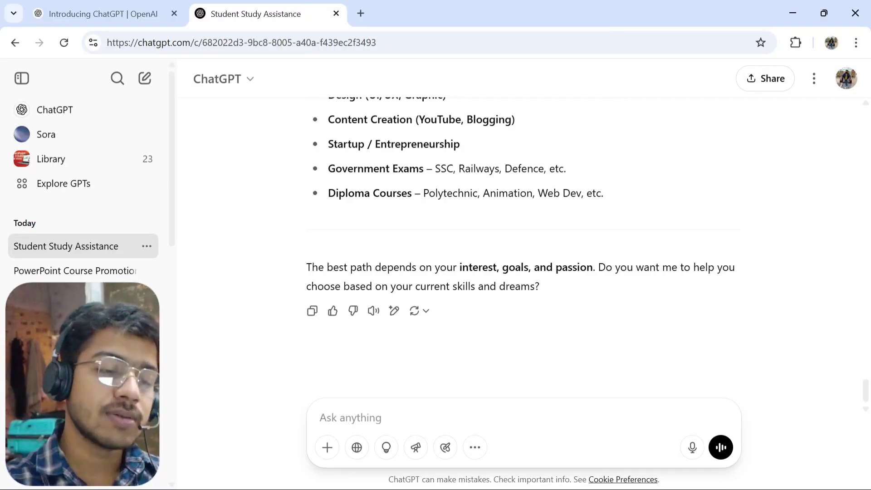
pyautogui.write('how')
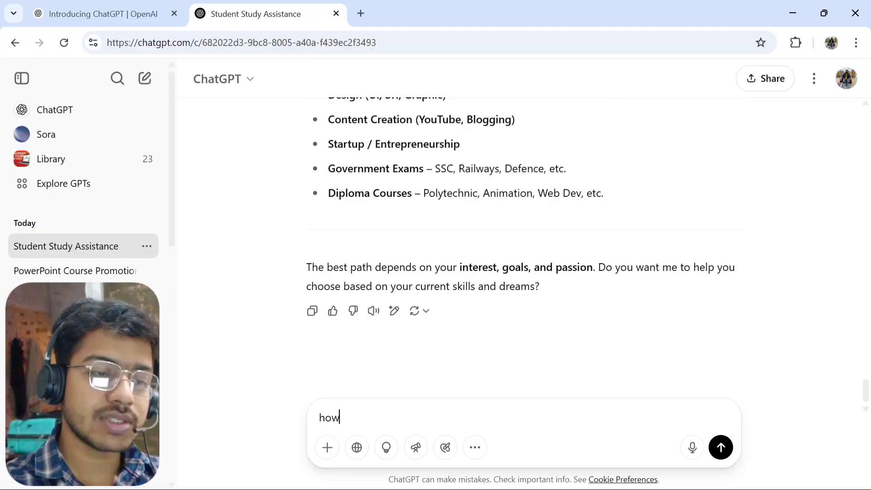
pyautogui.press('BackSpace')
pyautogui.write('lo')
pyautogui.press('BackSpace')
pyautogui.press('BackSpace')
pyautogui.press('BackSpace')
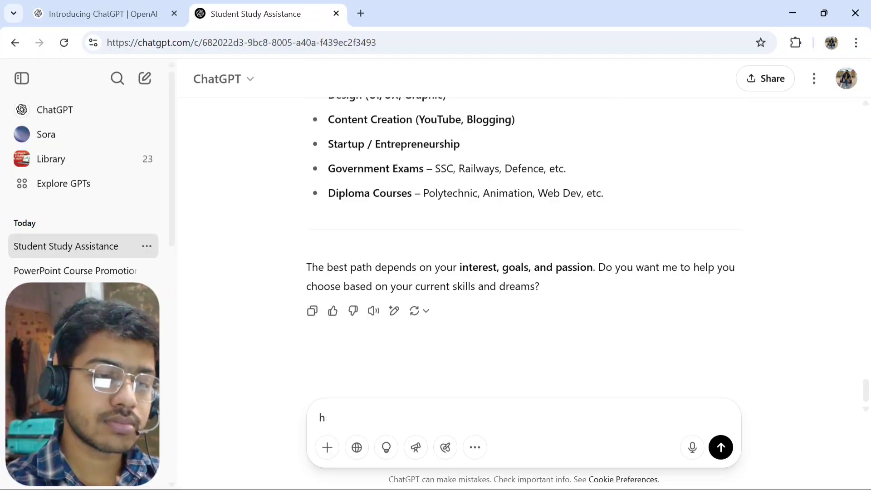
pyautogui.write('o')
pyautogui.press('BackSpace')
pyautogui.press('BackSpace')
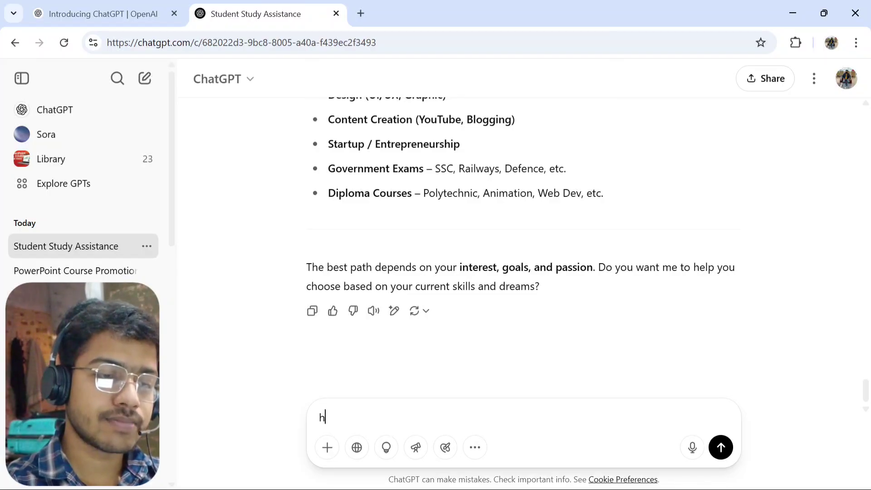
# Step: Begin a new chat message with the wording "hlo chatgpt how can"
pyautogui.write('lo cha')
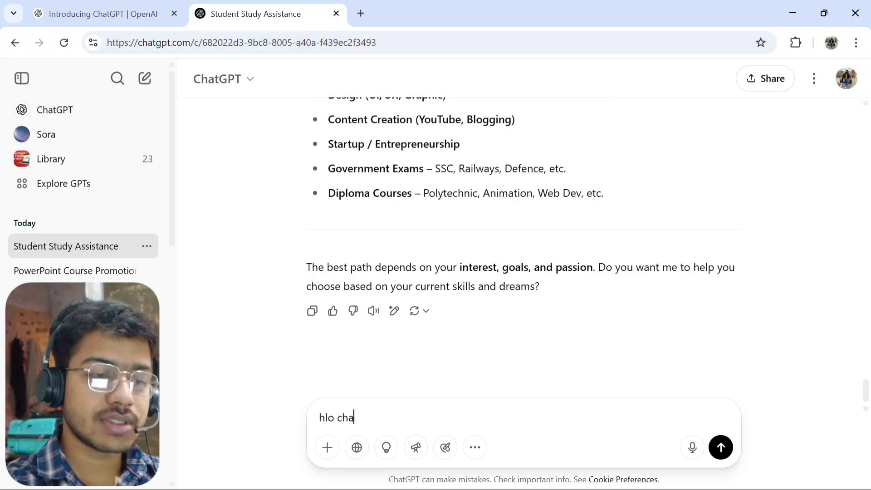
pyautogui.press('BackSpace')
pyautogui.press('BackSpace')
pyautogui.press('BackSpace')
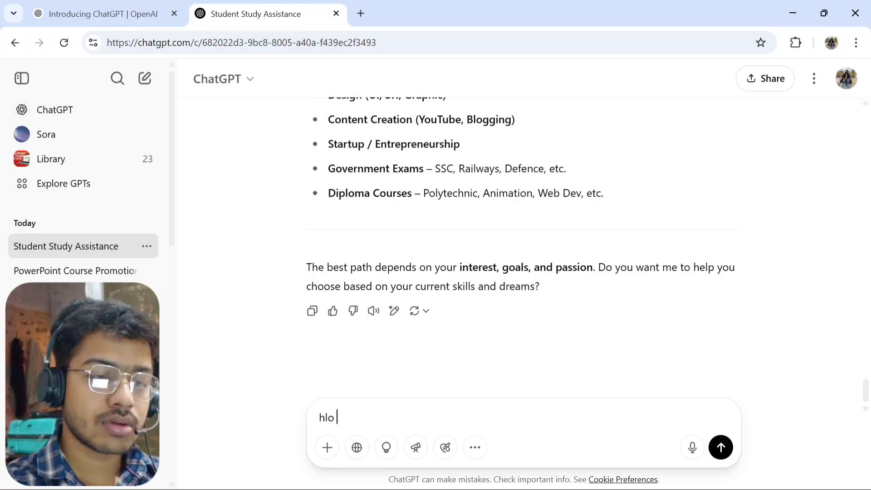
pyautogui.write('chatg')
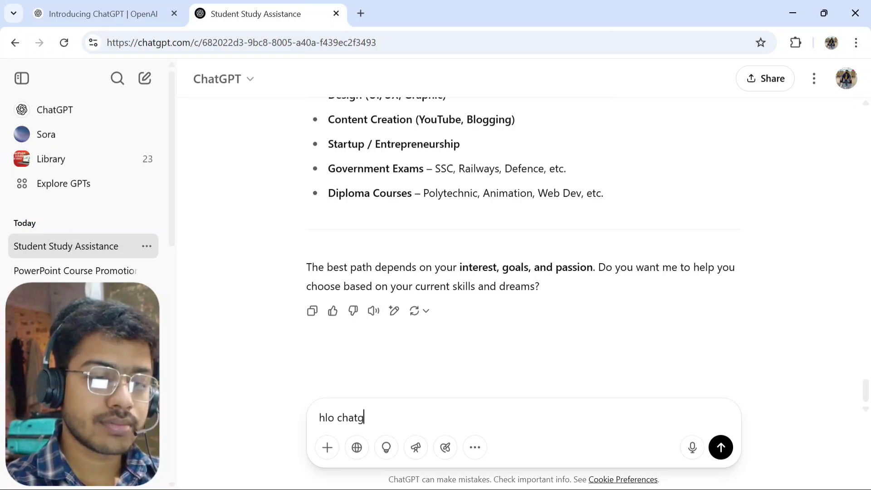
pyautogui.write('pt ho')
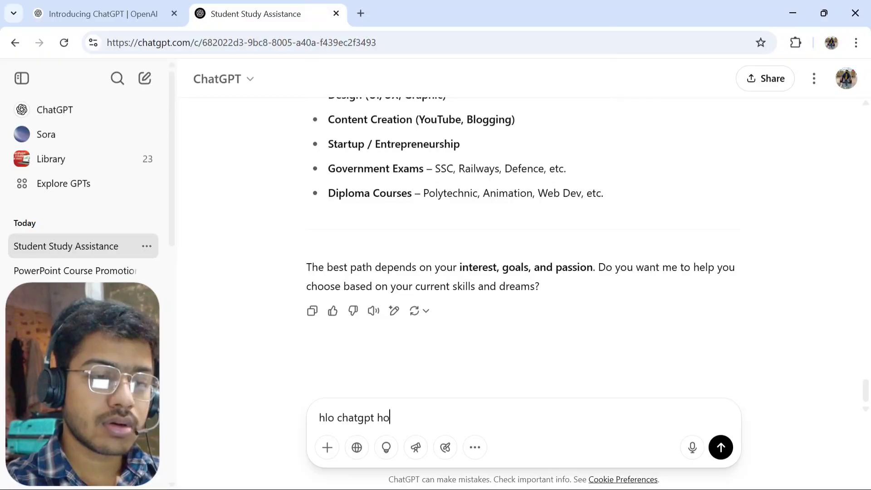
pyautogui.write('w can ')
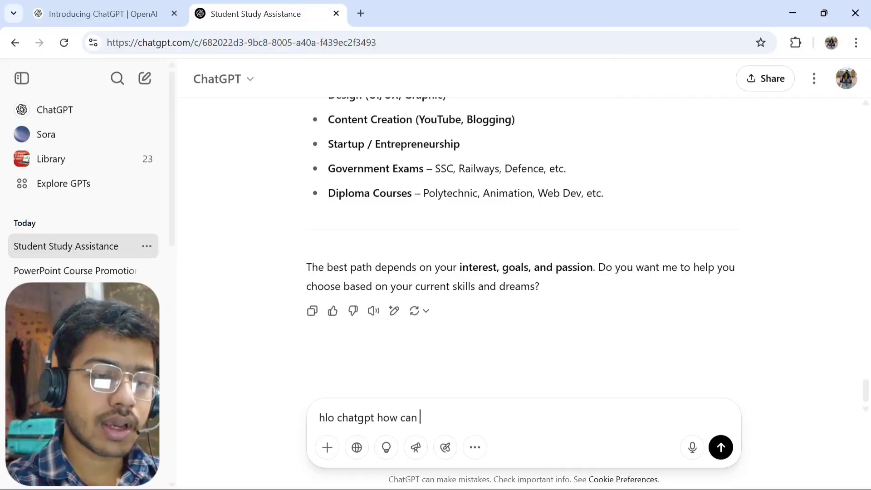
# Step: Complete the question with "i go in computer science field after 12" and send it
pyautogui.write('i go in')
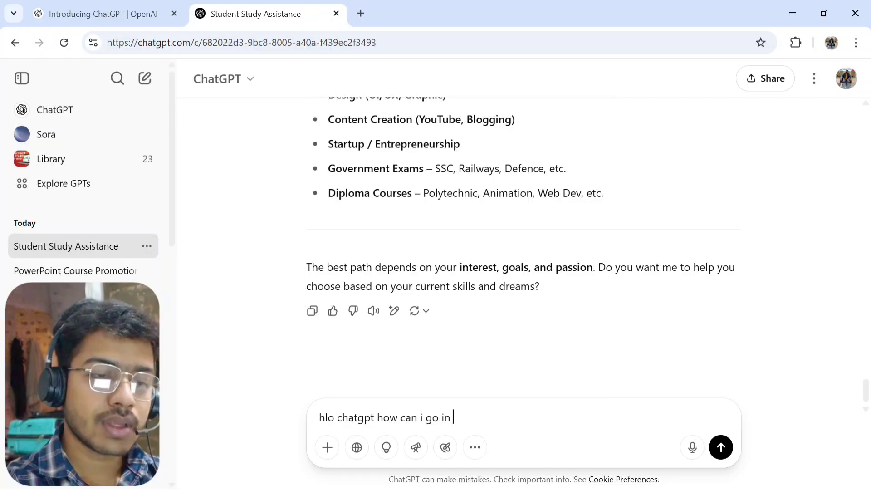
pyautogui.write('computer')
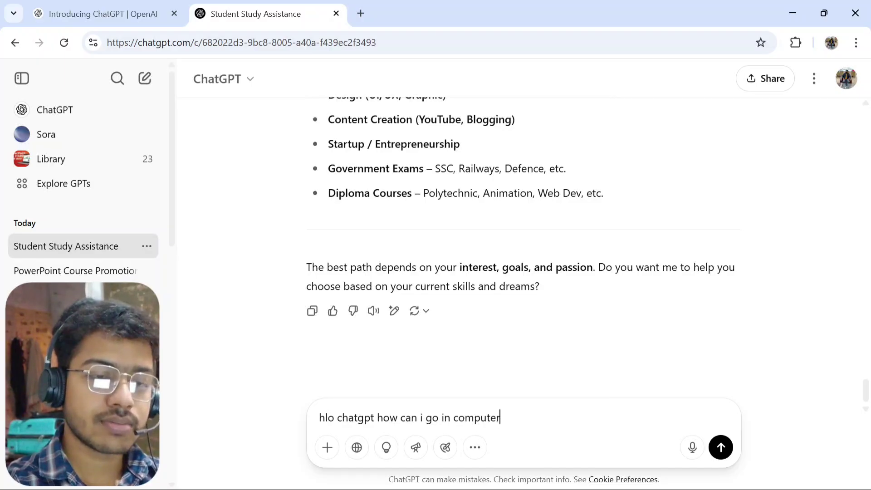
pyautogui.write(' science fi')
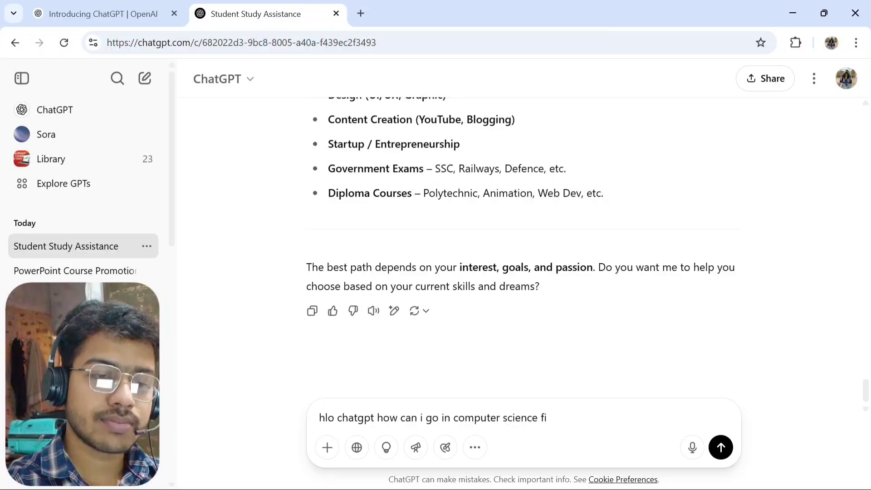
pyautogui.write('en')
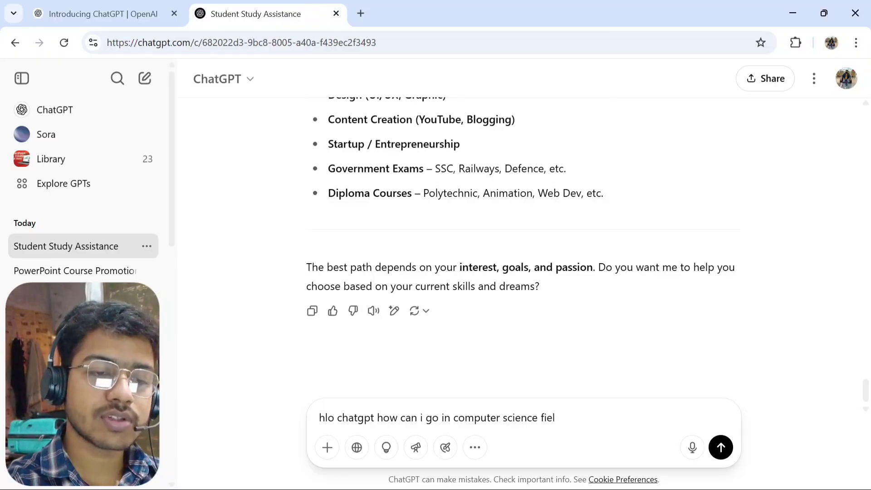
pyautogui.write('d a')
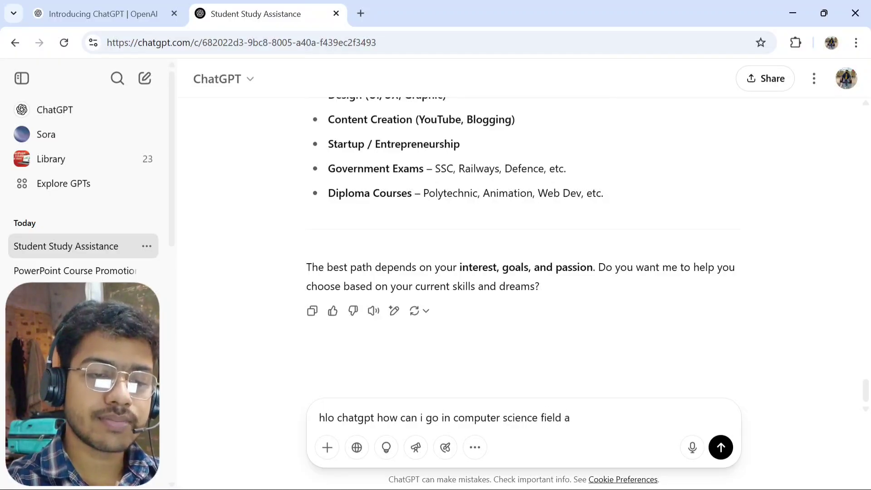
pyautogui.write('rter 12')
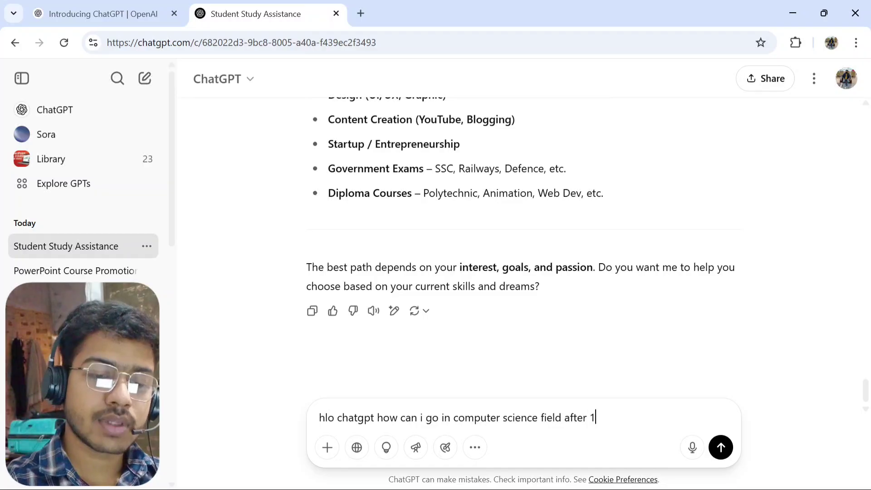
pyautogui.press('Return')
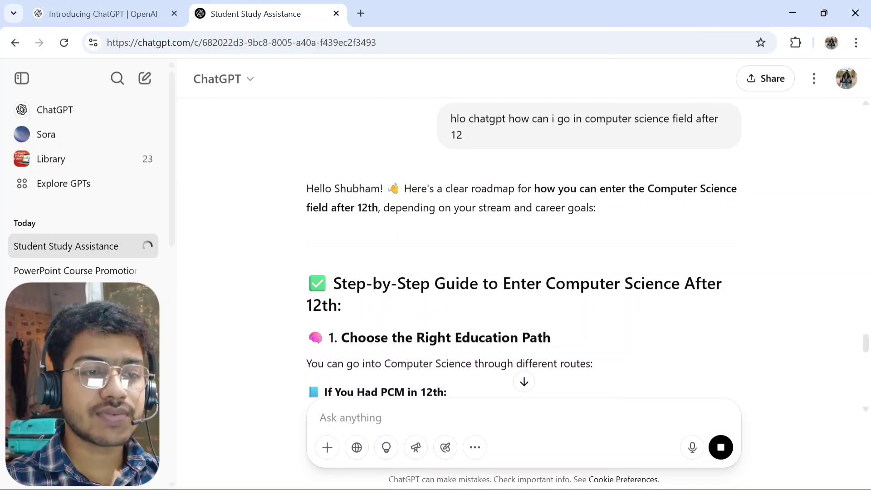
# Step: Read through the computer science roadmap reply, from the education paths to the optional higher studies and closing question
pyautogui.scroll(-2, 403, 219)
pyautogui.scroll(4, 417, 218)
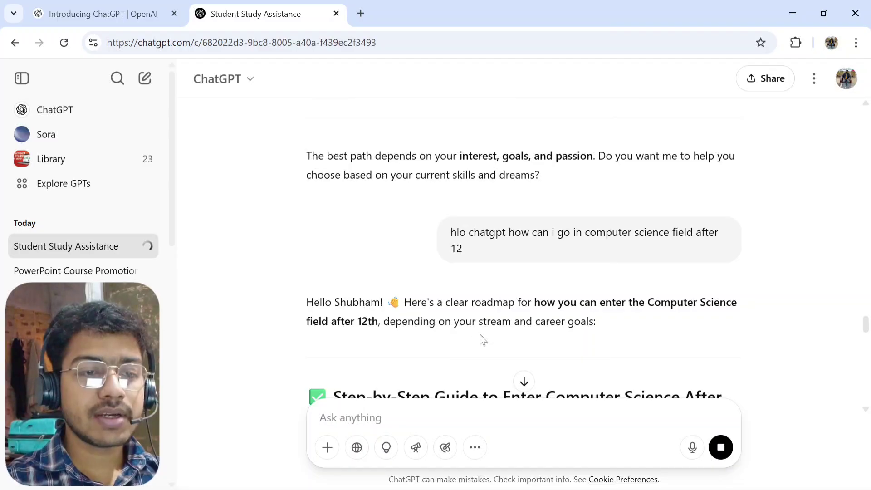
pyautogui.scroll(-2, 610, 213)
pyautogui.scroll(-2, 613, 217)
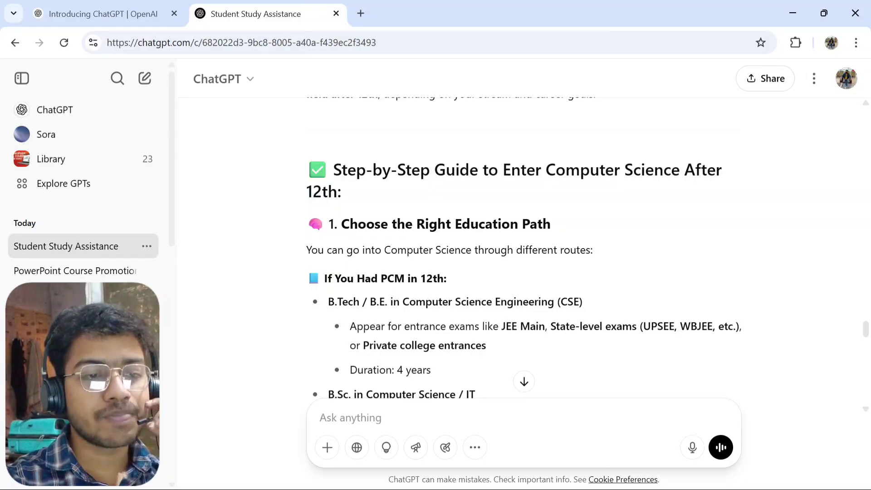
pyautogui.scroll(-2, 377, 224)
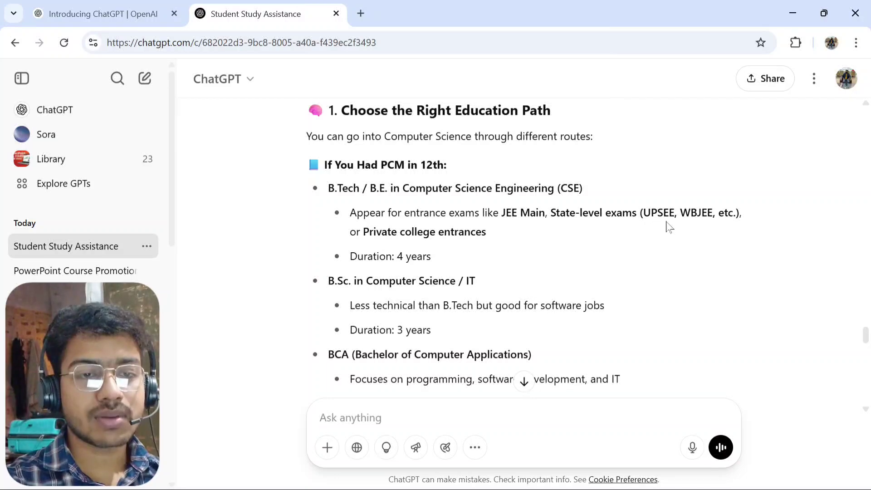
pyautogui.scroll(-12, 529, 246)
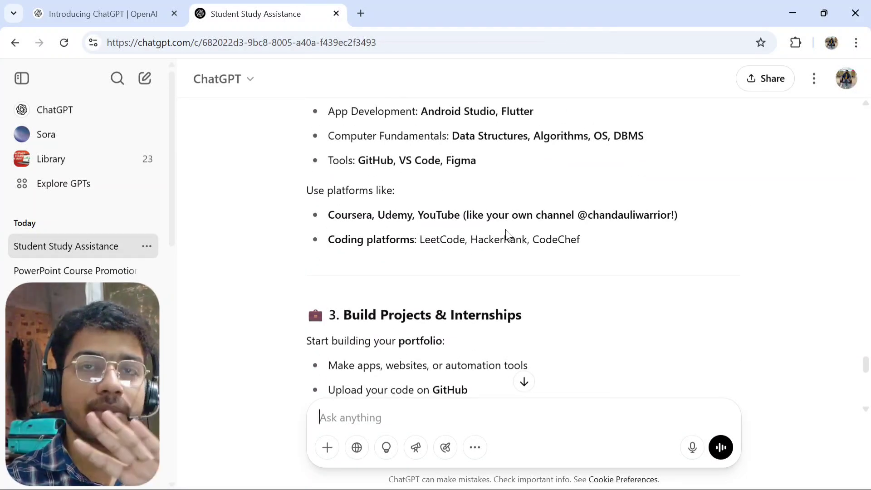
pyautogui.scroll(-8, 512, 245)
pyautogui.scroll(-4, 511, 268)
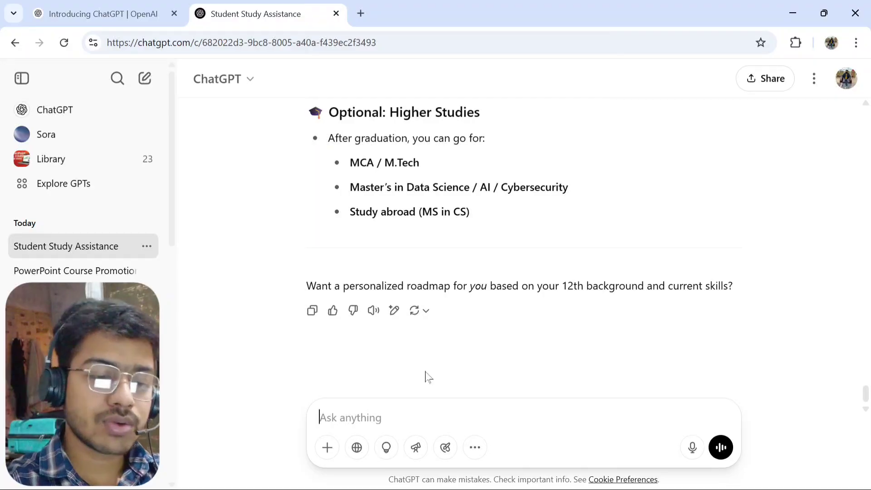
# Step: Send the prompt "generate btech syllebus computer science" in the same chat
pyautogui.press('super+n')
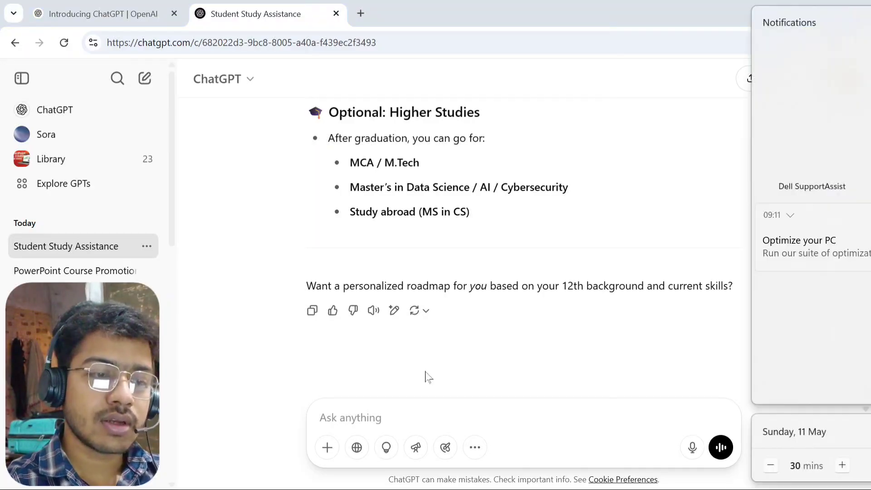
pyautogui.click(426, 373)
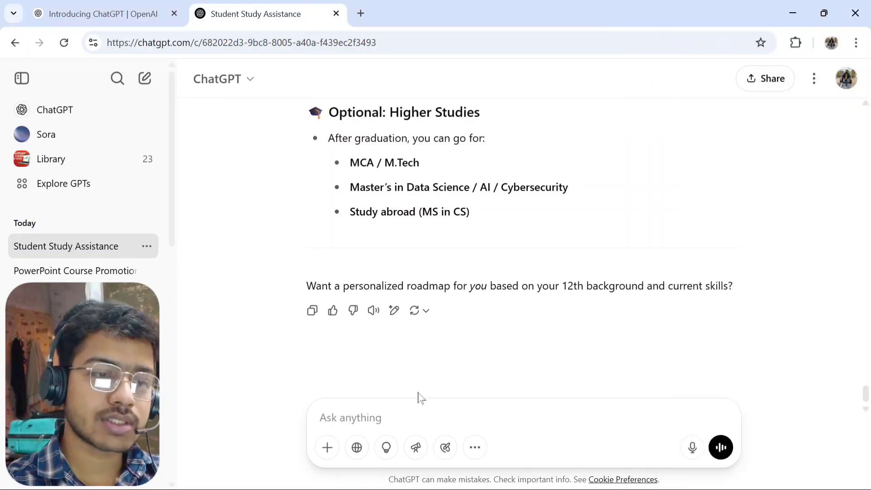
pyautogui.click(415, 416)
pyautogui.write('generate ')
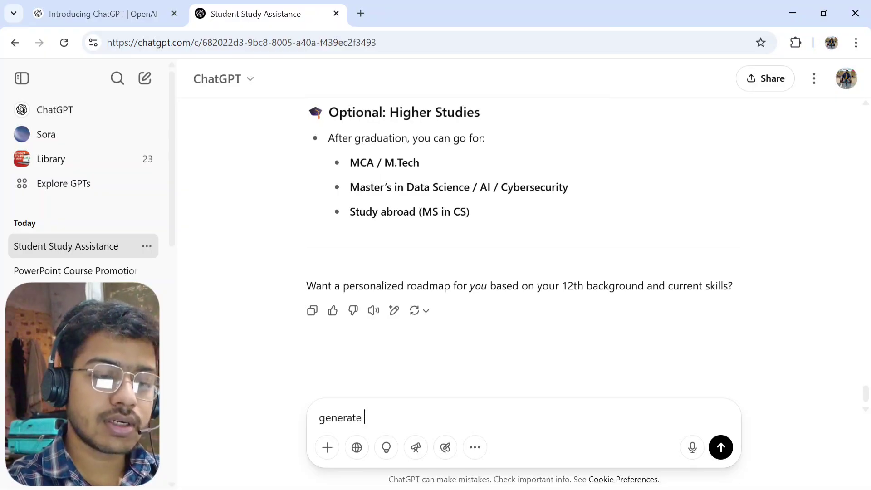
pyautogui.write('bte')
pyautogui.press('BackSpace')
pyautogui.write('e')
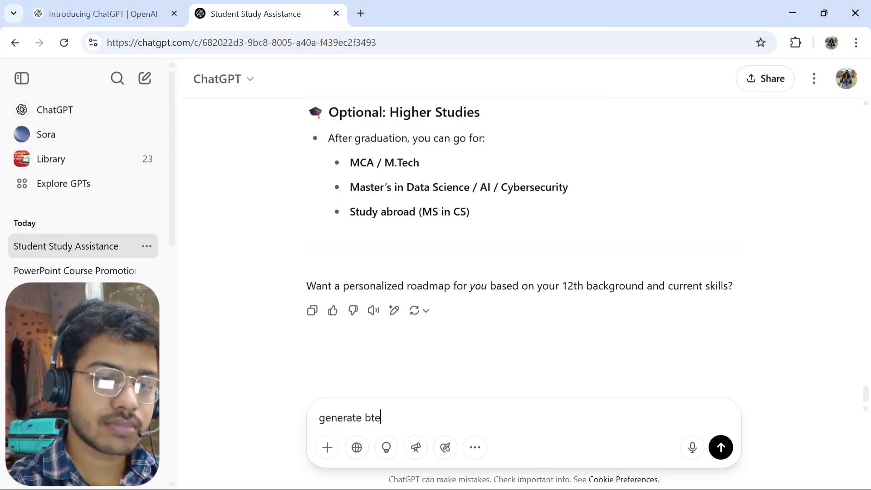
pyautogui.write('ch sylle')
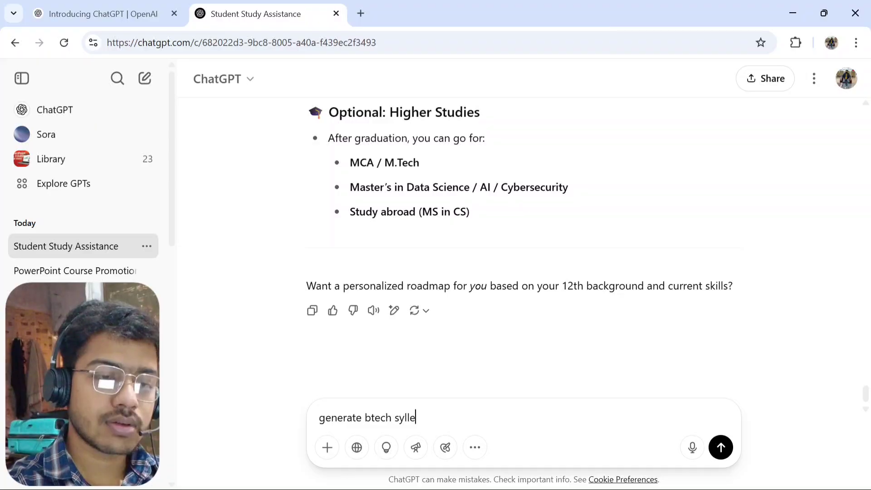
pyautogui.write('bus')
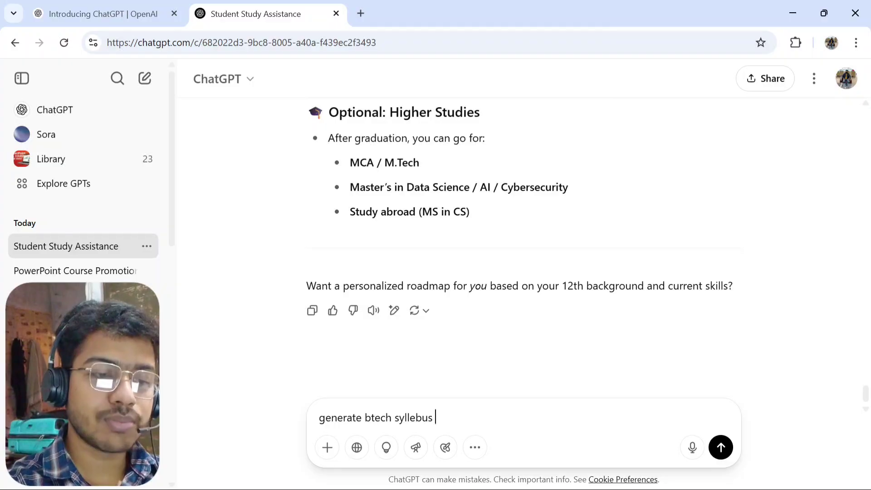
pyautogui.write(' comp')
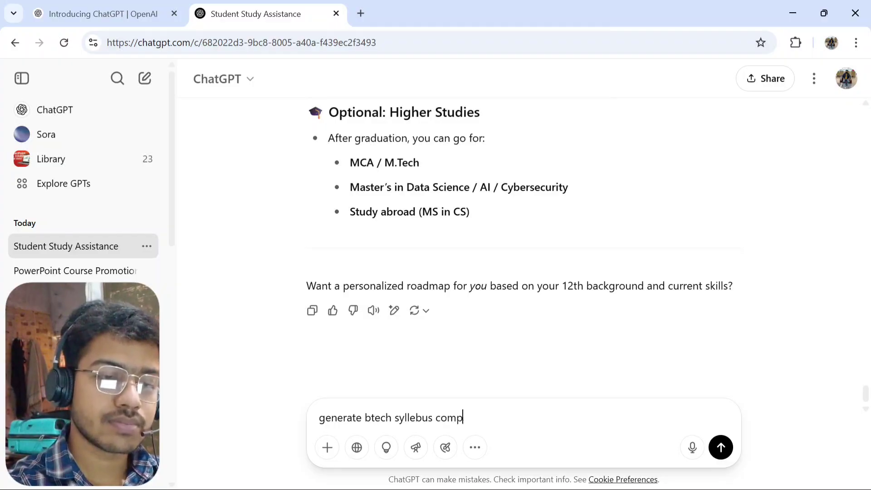
pyautogui.write('uter science')
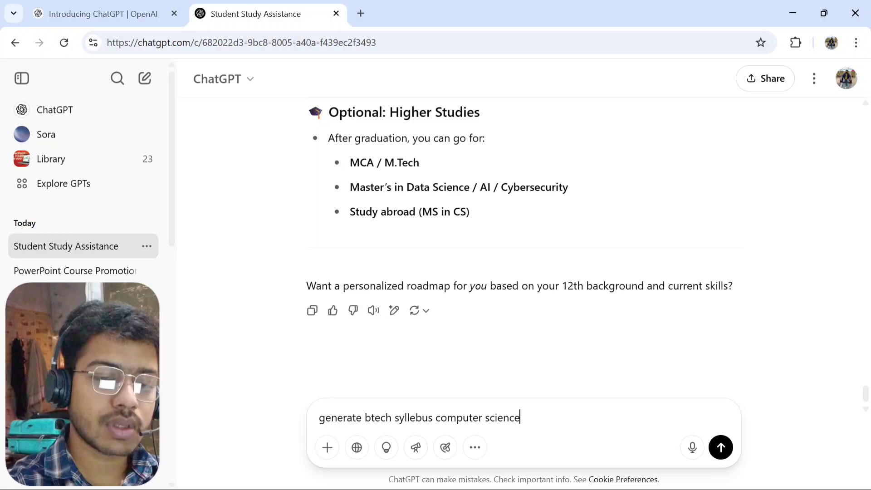
pyautogui.press('Return')
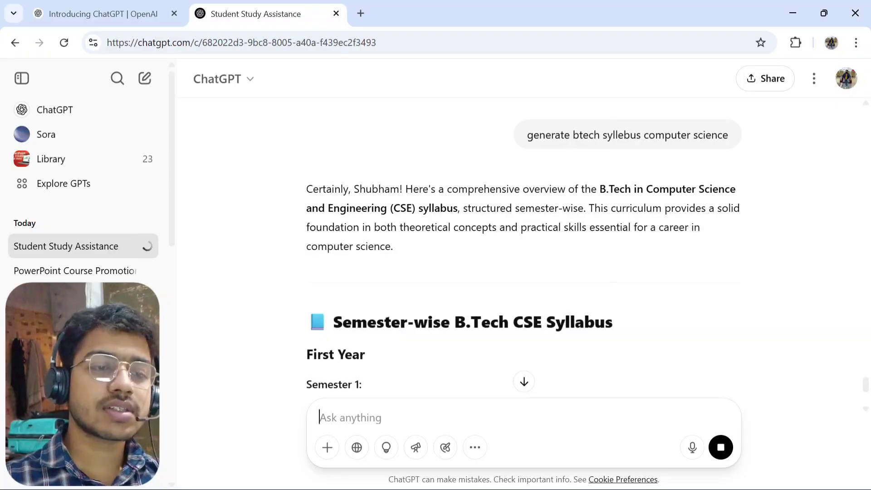
# Step: Read through the semester-wise B.Tech CSE syllabus reply down to its resource links
pyautogui.scroll(-3, 452, 374)
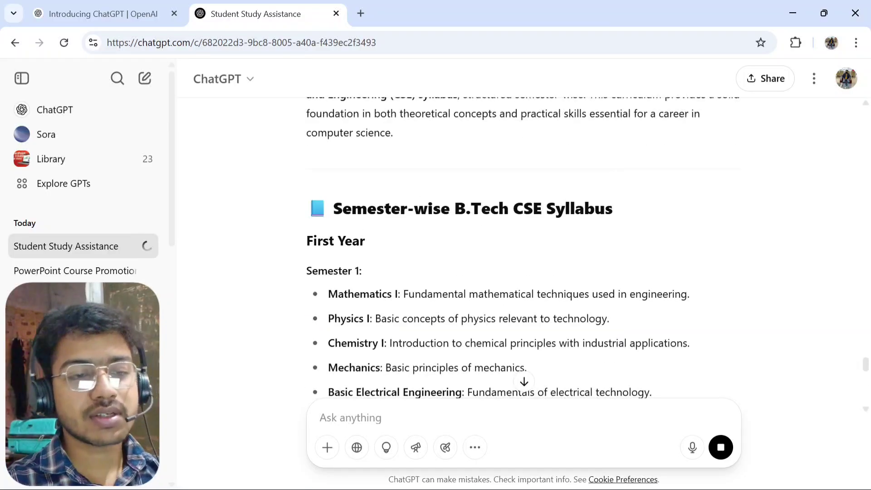
pyautogui.scroll(-3, 405, 240)
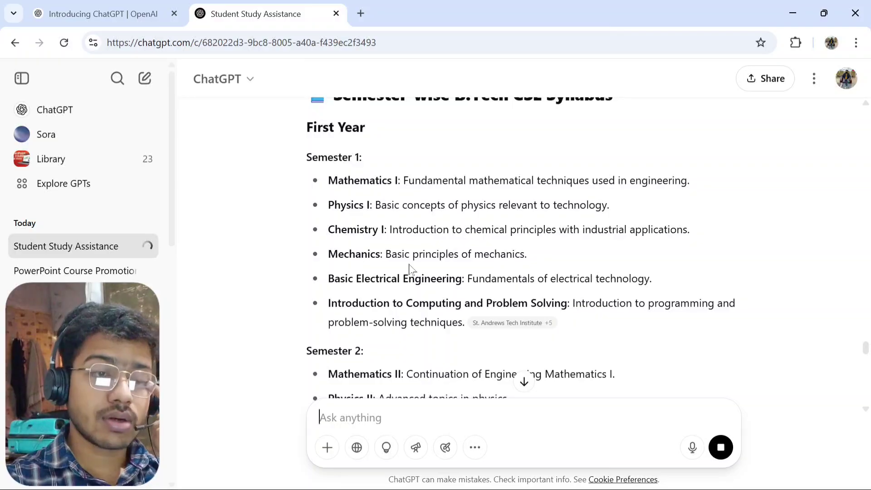
pyautogui.scroll(-3, 415, 292)
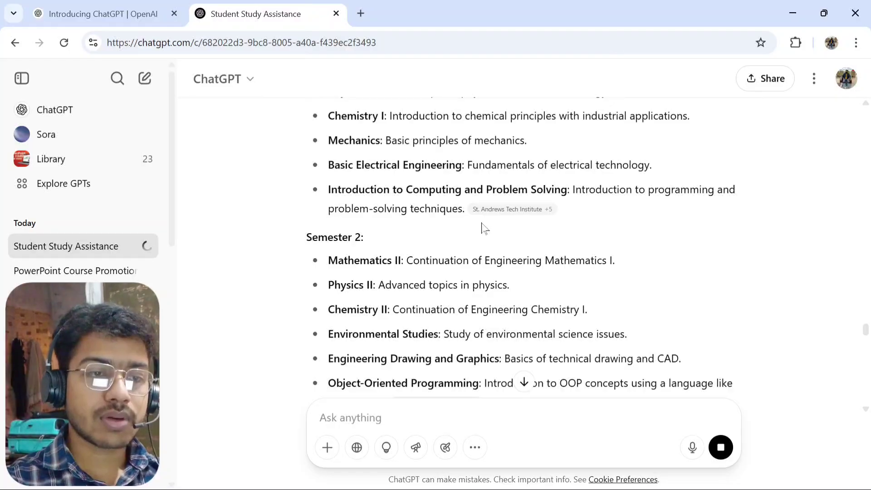
pyautogui.scroll(-3, 428, 253)
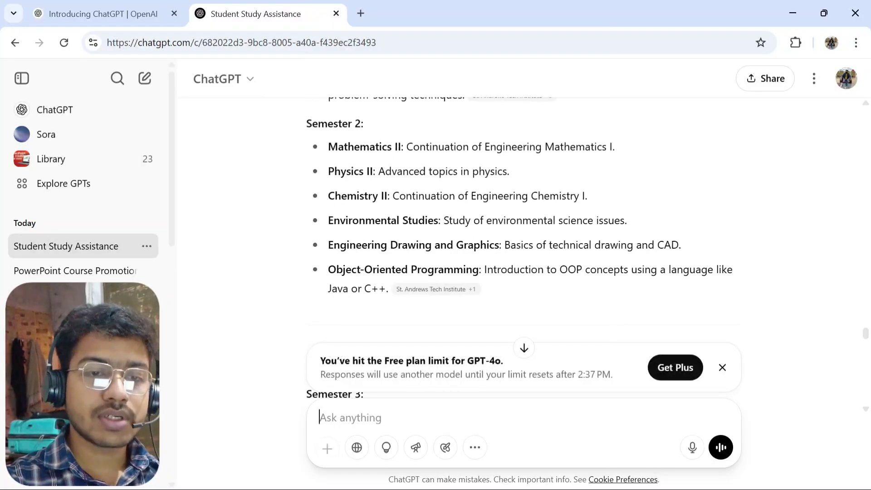
pyautogui.moveTo(464, 286)
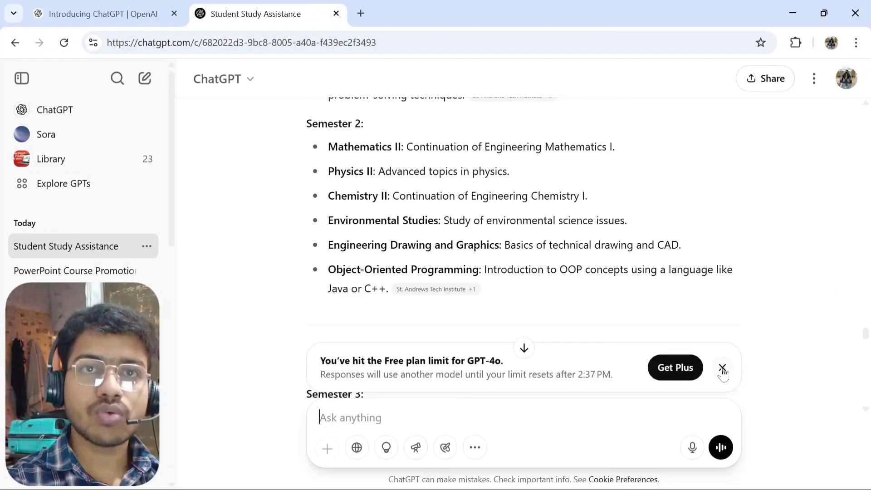
pyautogui.scroll(-20, 663, 284)
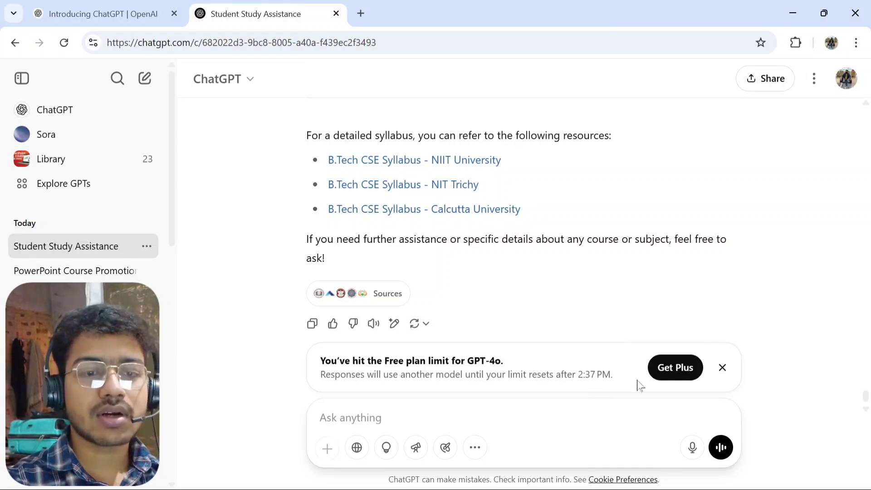
# Step: Open the plan upgrade page from the Free plan limit notice and compare the Free, Plus and Pro plans
pyautogui.click(678, 373)
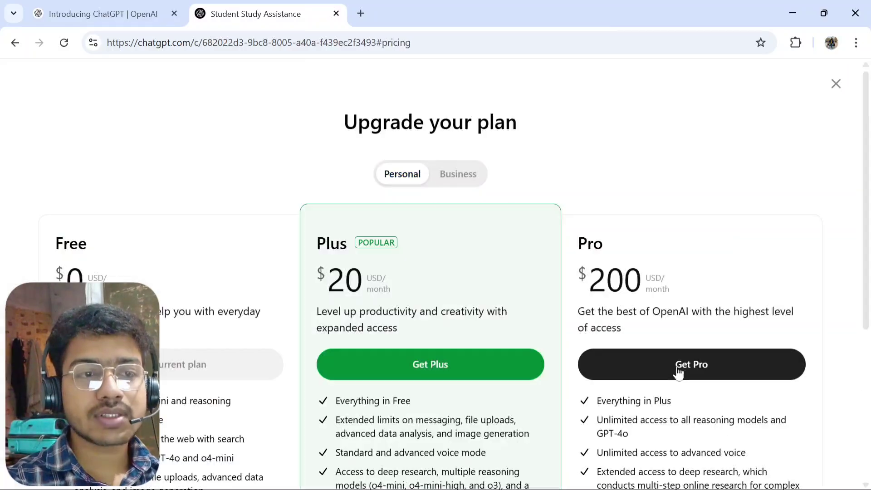
pyautogui.scroll(-5, 350, 365)
pyautogui.scroll(5, 350, 365)
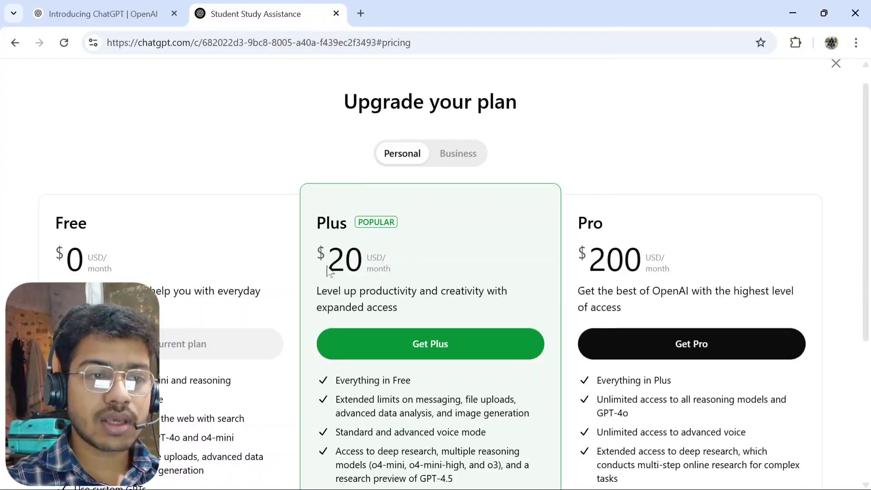
pyautogui.scroll(-3, 118, 277)
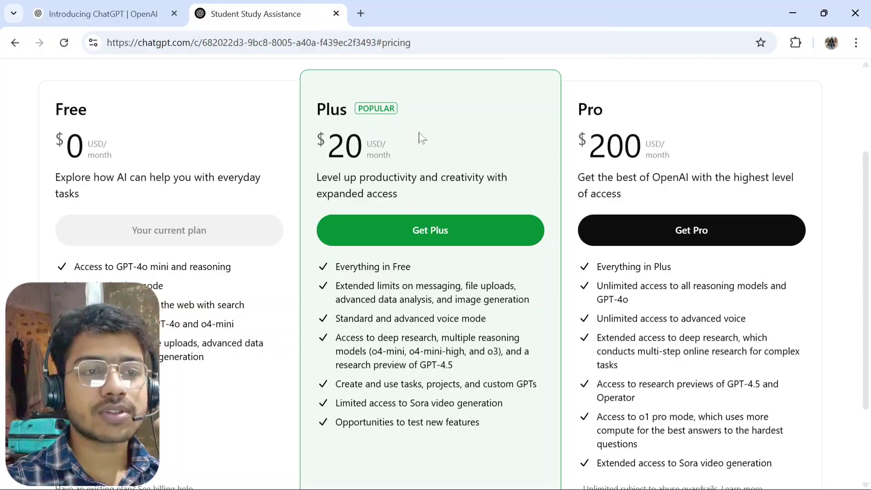
# Step: Review the prices and feature lists of the personal plans on the upgrade page, down to the ChatGPT Enterprise link
pyautogui.scroll(1, 428, 142)
pyautogui.scroll(2, 403, 254)
pyautogui.scroll(-4, 376, 238)
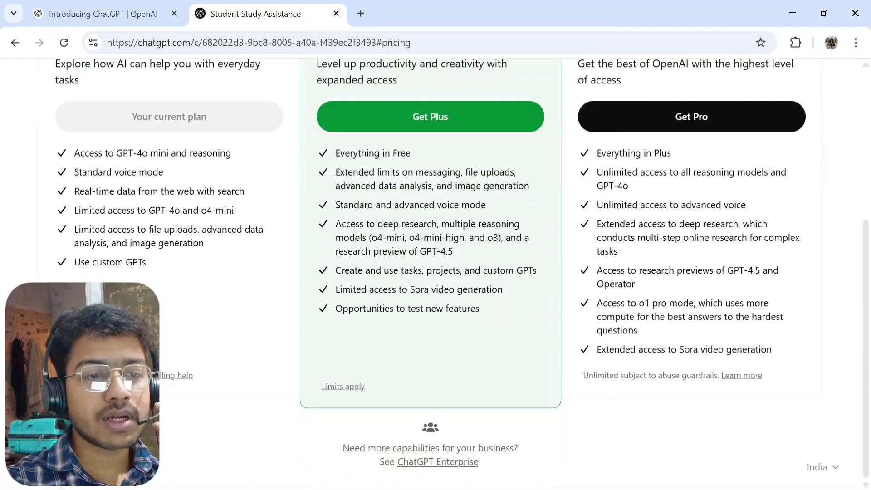
pyautogui.scroll(2, 372, 144)
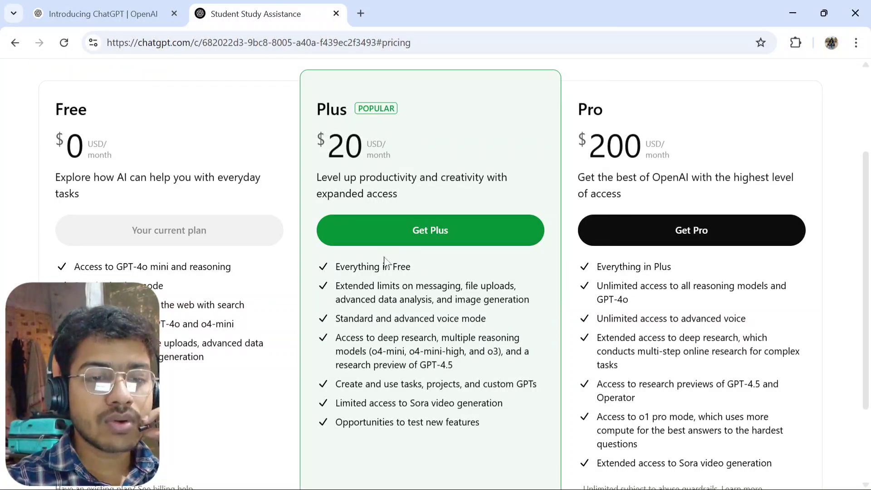
pyautogui.scroll(-2, 584, 327)
pyautogui.scroll(5, 521, 255)
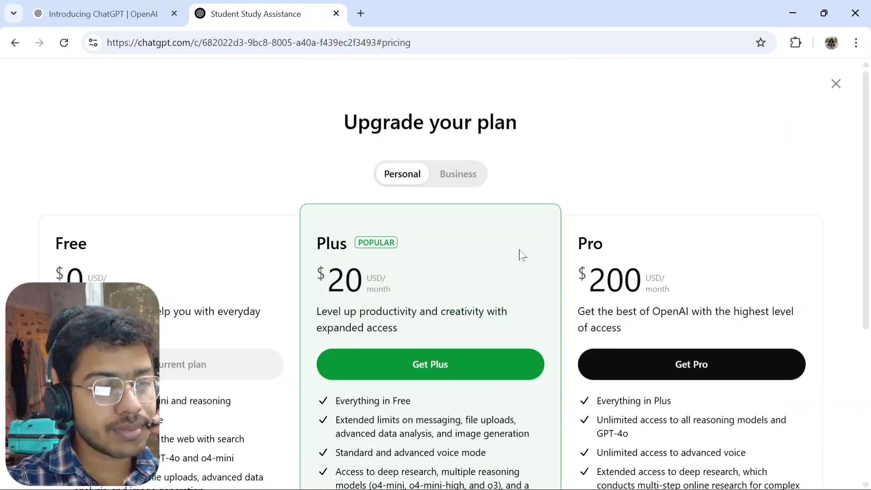
# Step: Return from the upgrade page to the Student Study Assistance chat and dismiss the GPT-4o Free plan limit notice
pyautogui.click(15, 43)
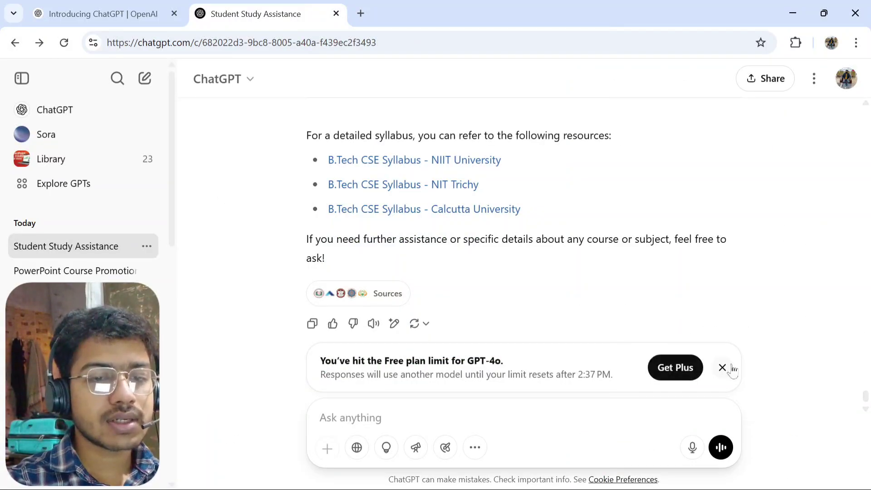
pyautogui.click(730, 368)
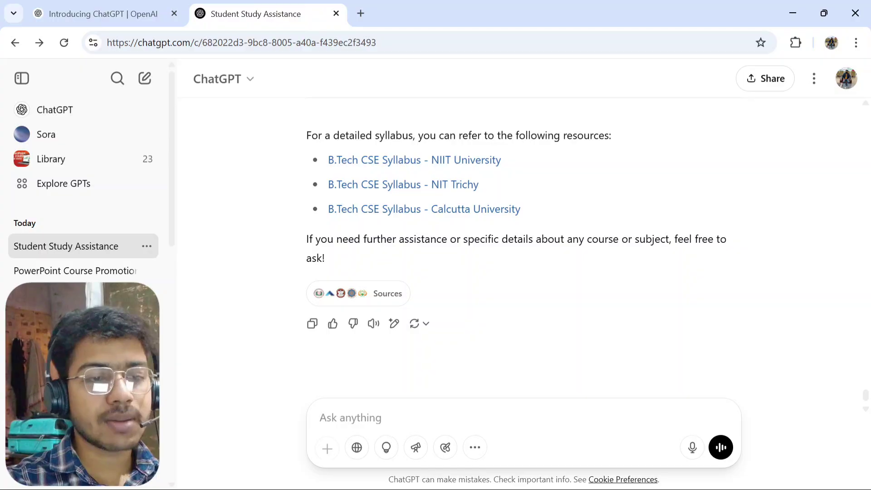
pyautogui.scroll(5, 453, 354)
pyautogui.scroll(-6, 461, 356)
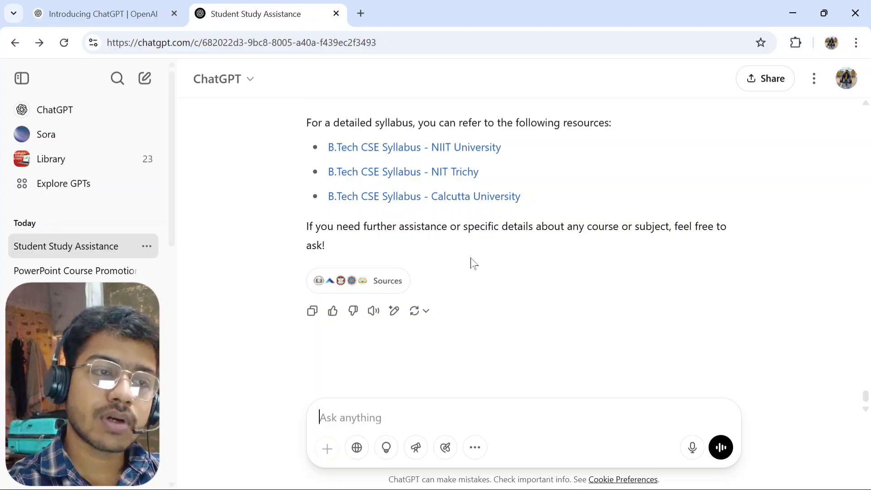
# Step: Send the prompt "what the scope of computer science after 10 year" in the same chat
pyautogui.write('i')
pyautogui.press('BackSpace')
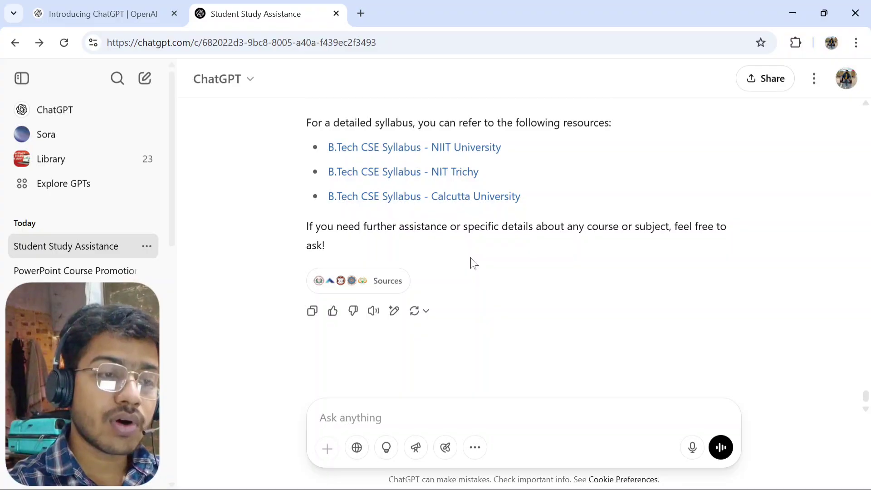
pyautogui.write('what ')
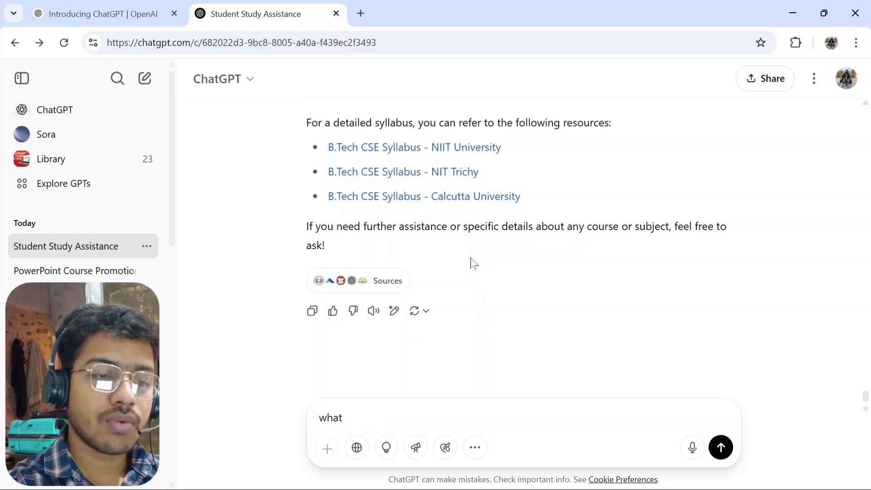
pyautogui.write('the sco')
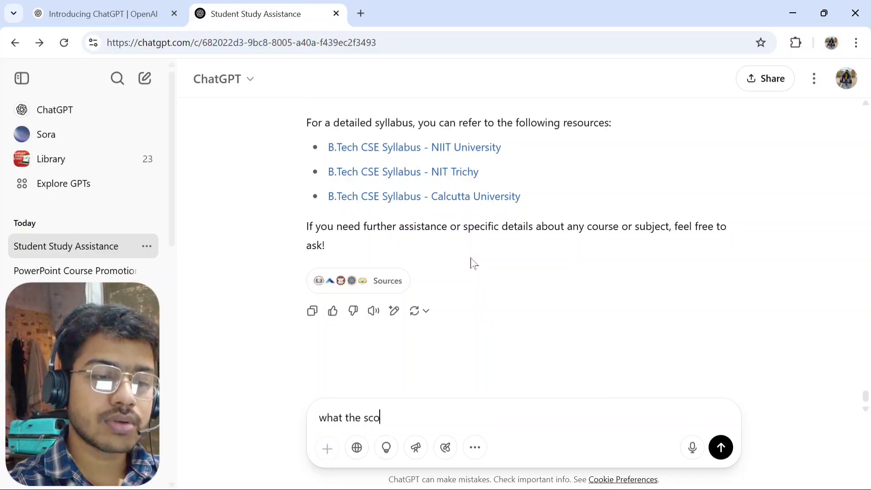
pyautogui.write('pe o')
pyautogui.press('BackSpace')
pyautogui.write('f')
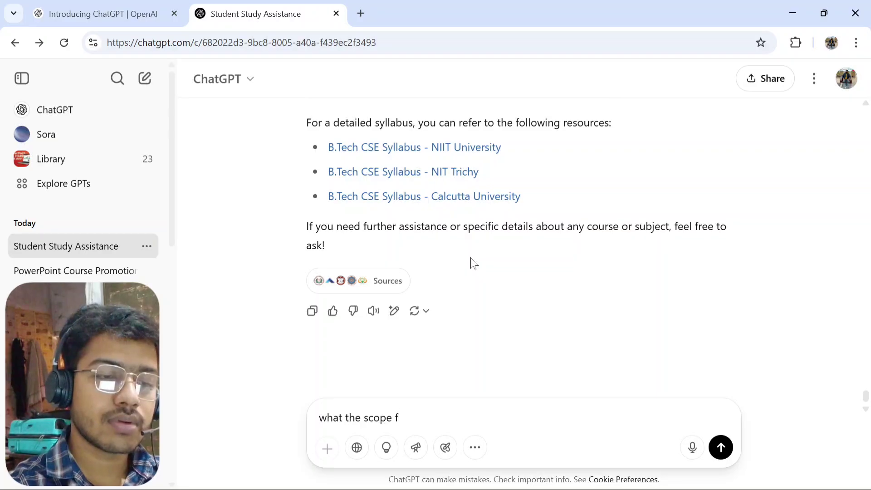
pyautogui.press('BackSpace')
pyautogui.write('of comp')
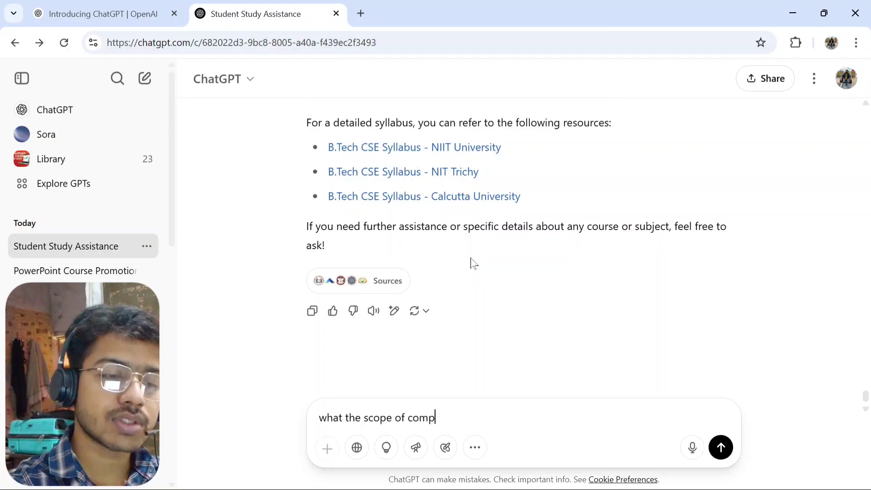
pyautogui.write('uter s i')
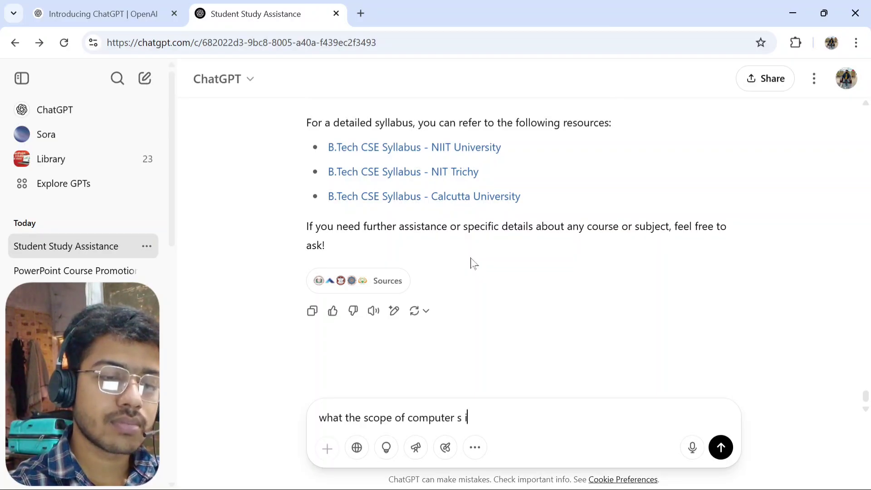
pyautogui.press('BackSpace')
pyautogui.press('BackSpace')
pyautogui.write('cien')
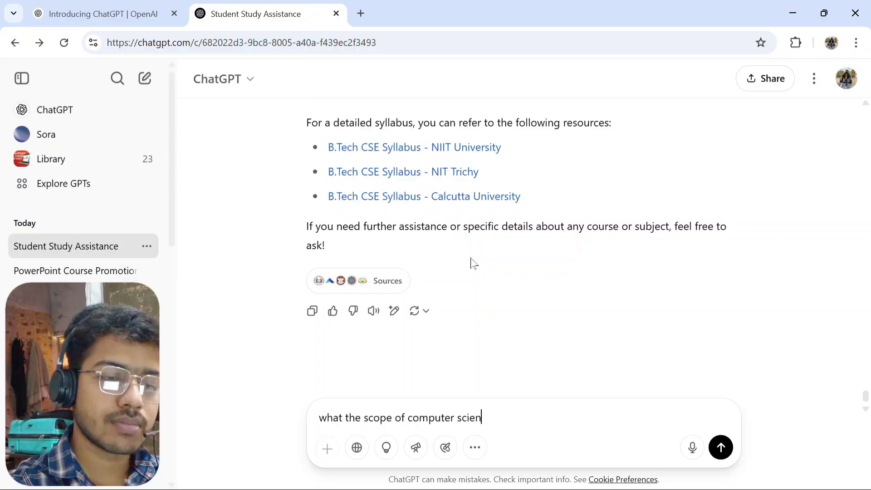
pyautogui.write('ce ')
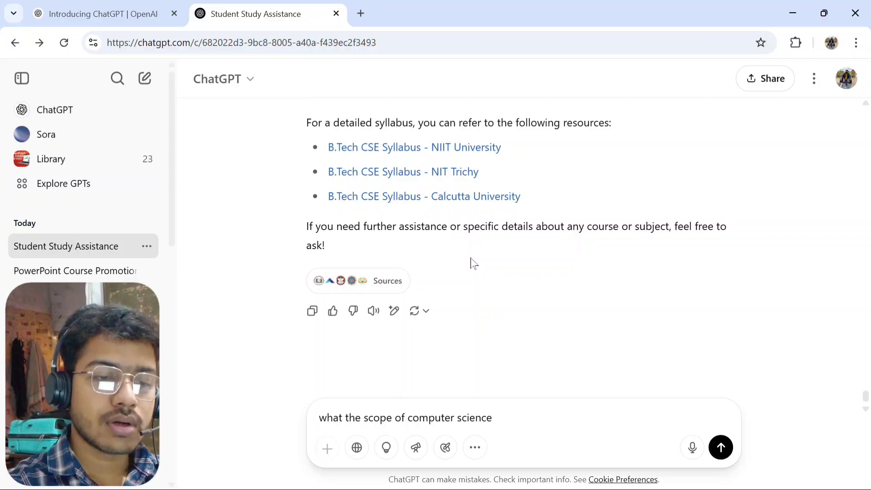
pyautogui.write('aft')
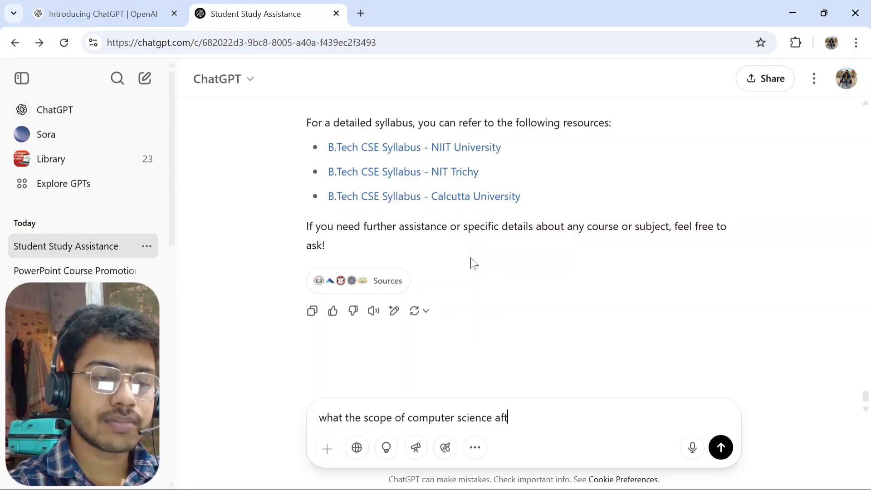
pyautogui.write('er 10')
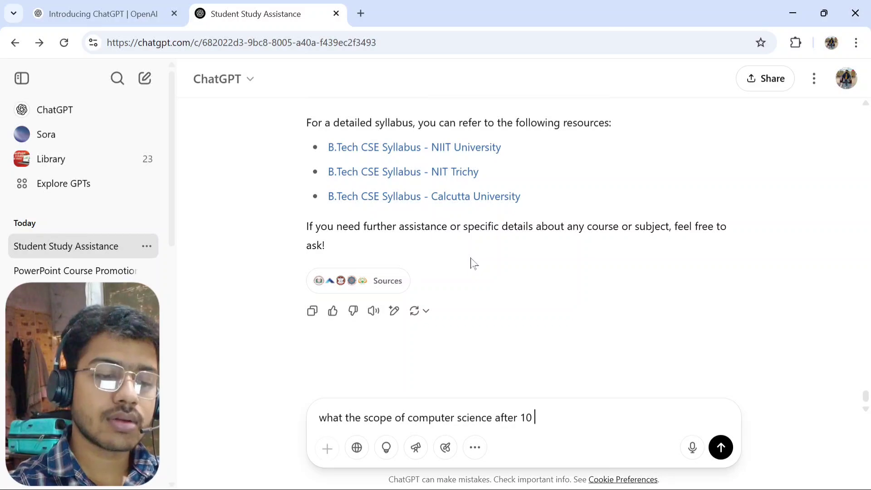
pyautogui.write(' the')
pyautogui.press('BackSpace')
pyautogui.press('BackSpace')
pyautogui.press('BackSpace')
pyautogui.press('BackSpace')
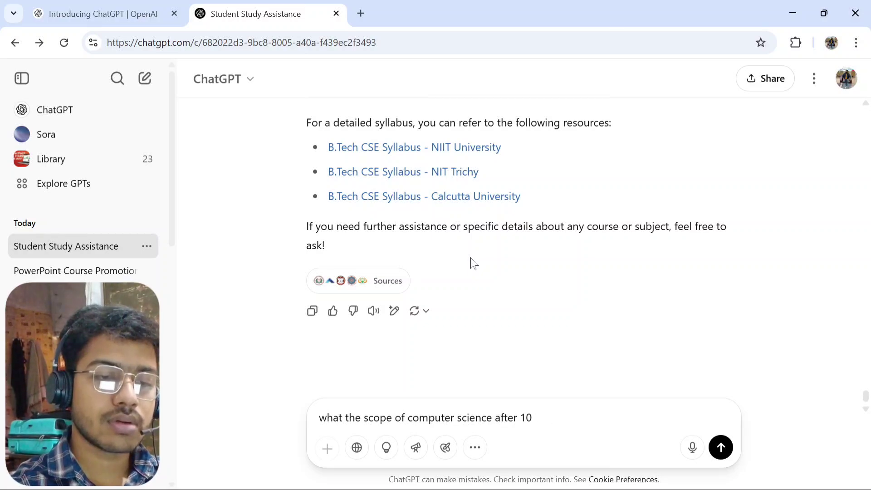
pyautogui.write('year')
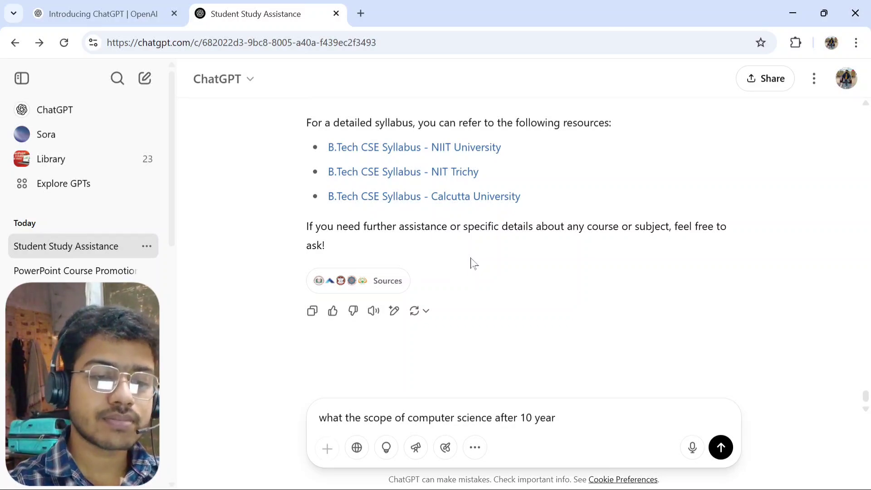
pyautogui.press('Return')
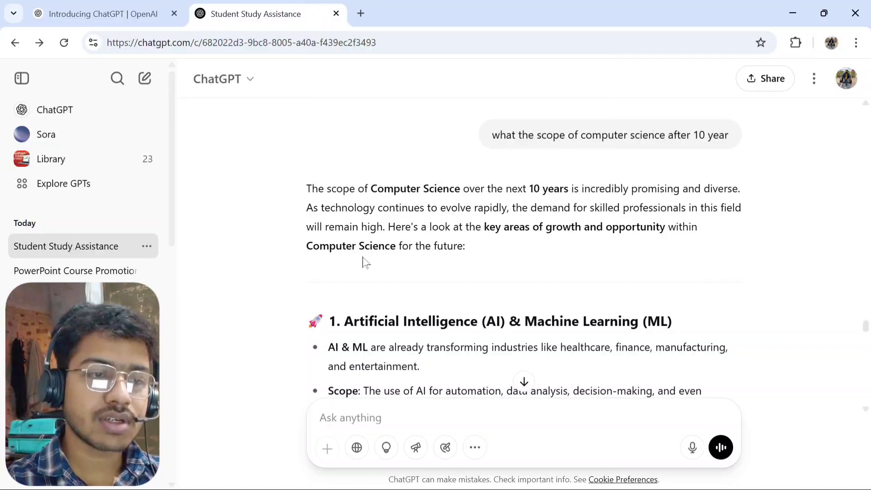
# Step: Read through the reply on computer science's future scope, from AI and machine learning to the key takeaways and conclusion
pyautogui.scroll(-5, 424, 290)
pyautogui.scroll(3, 423, 297)
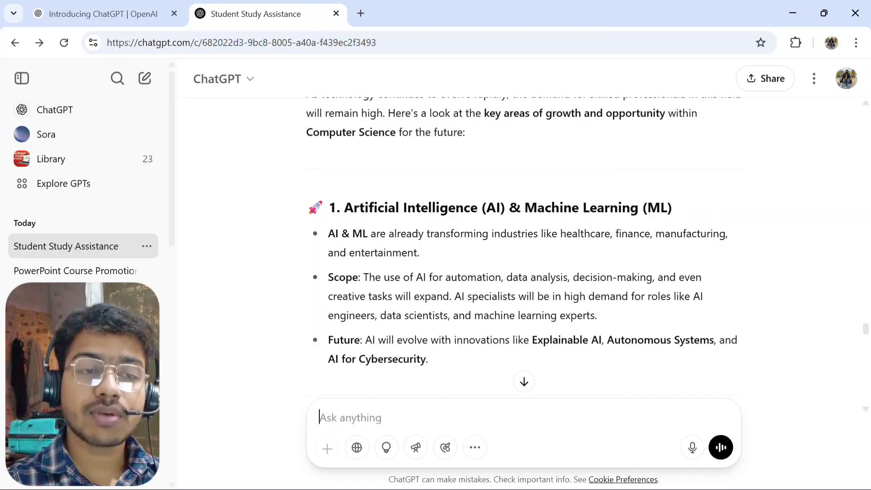
pyautogui.scroll(-2, 665, 217)
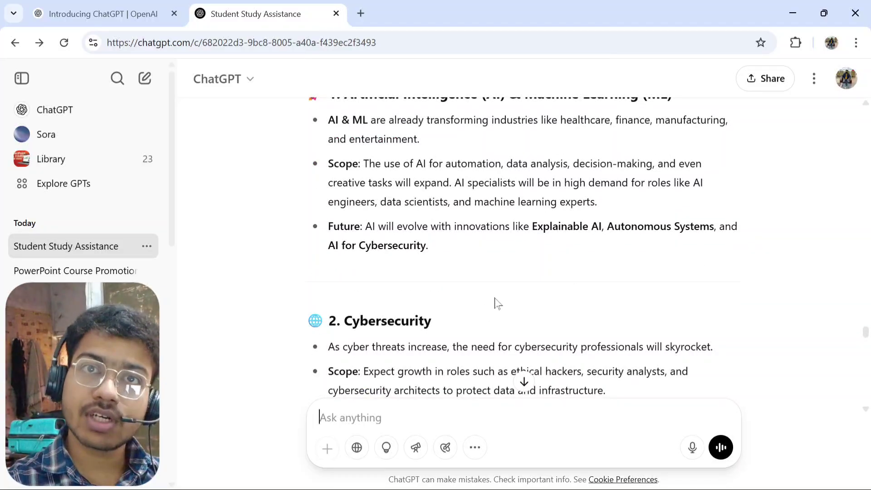
pyautogui.scroll(-5, 455, 321)
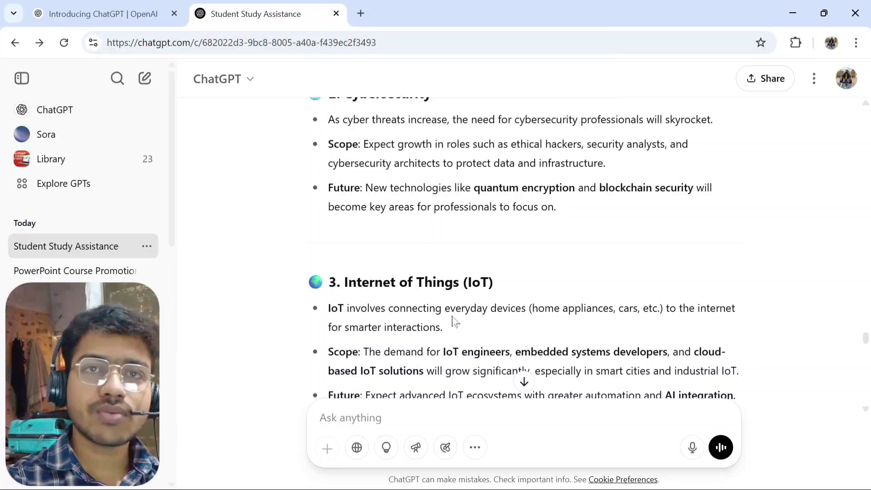
pyautogui.scroll(-5, 456, 321)
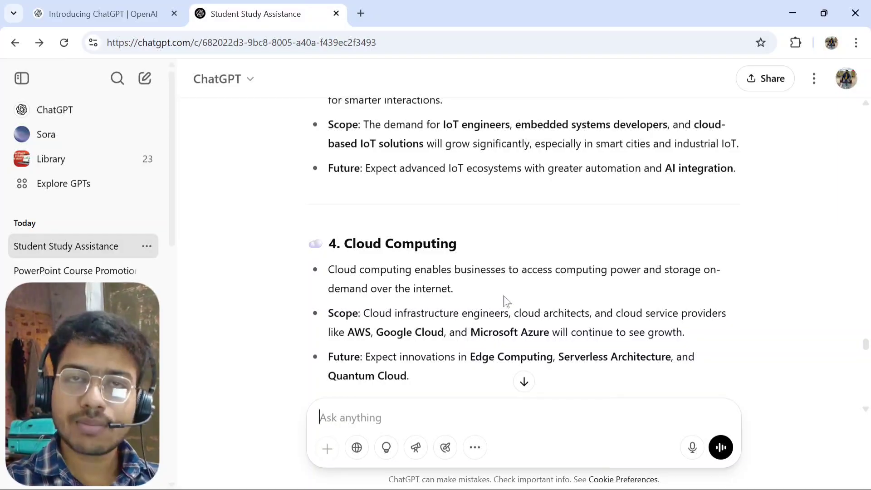
pyautogui.scroll(-5, 542, 306)
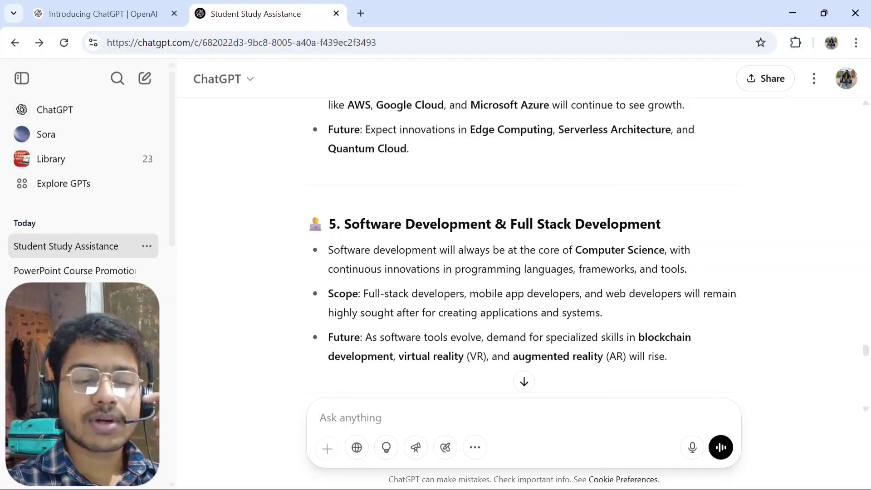
pyautogui.scroll(-8, 525, 248)
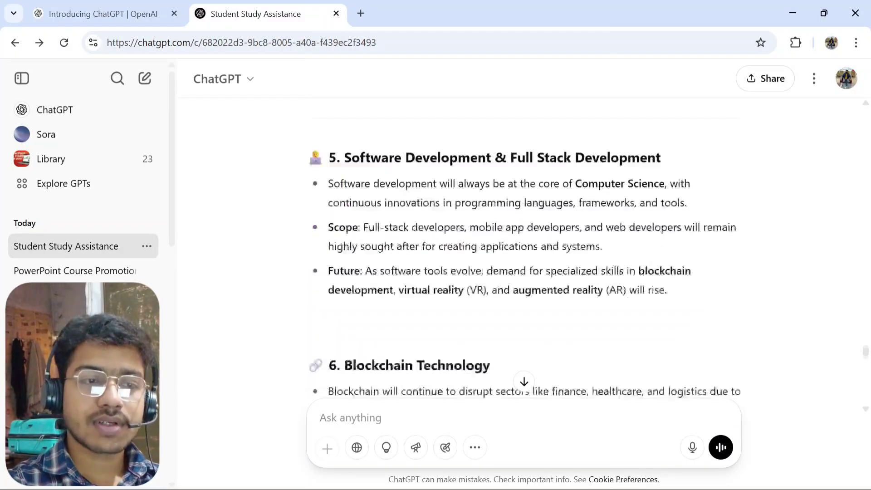
pyautogui.scroll(3, 525, 248)
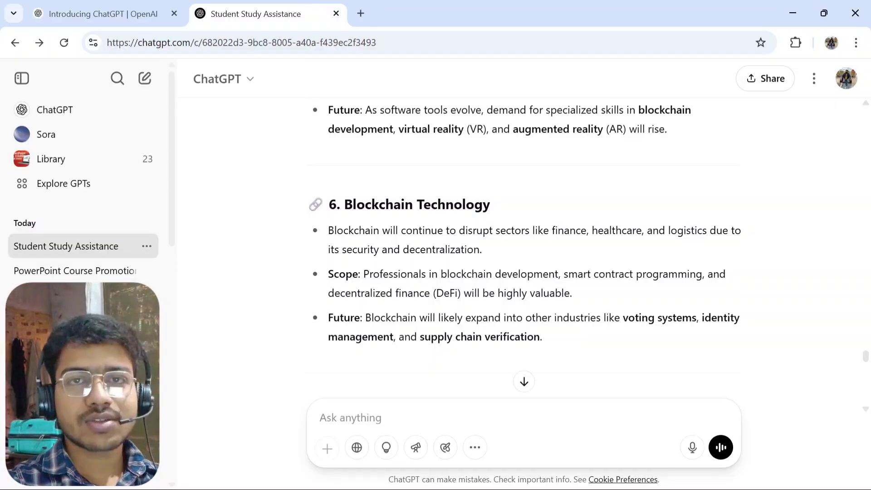
pyautogui.scroll(-10, 468, 255)
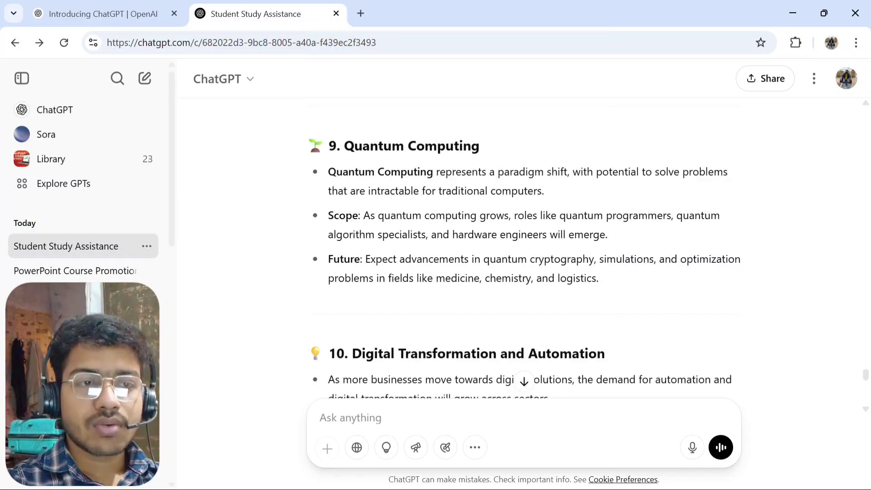
pyautogui.scroll(-5, 460, 208)
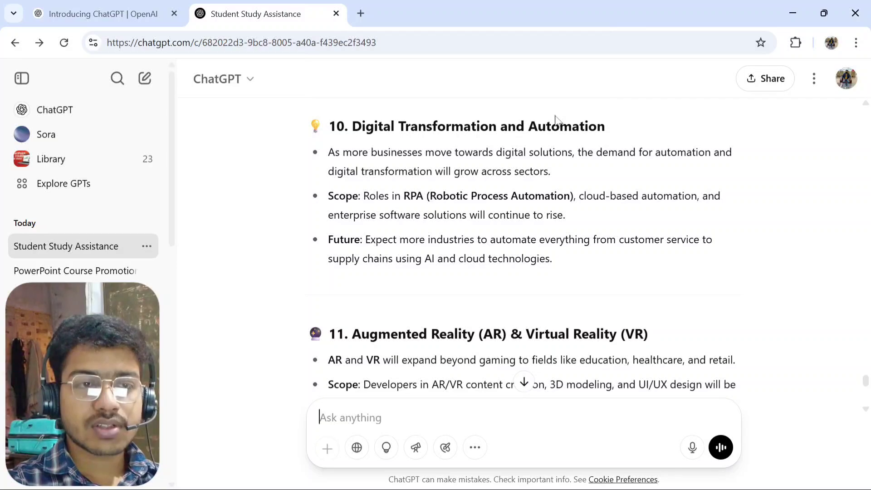
pyautogui.scroll(-5, 503, 145)
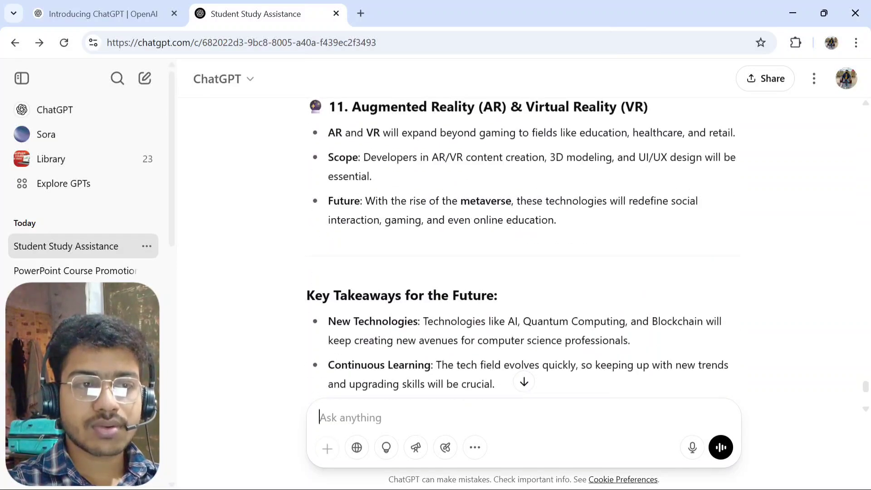
pyautogui.scroll(-5, 518, 200)
pyautogui.scroll(5, 517, 200)
pyautogui.scroll(-5, 517, 200)
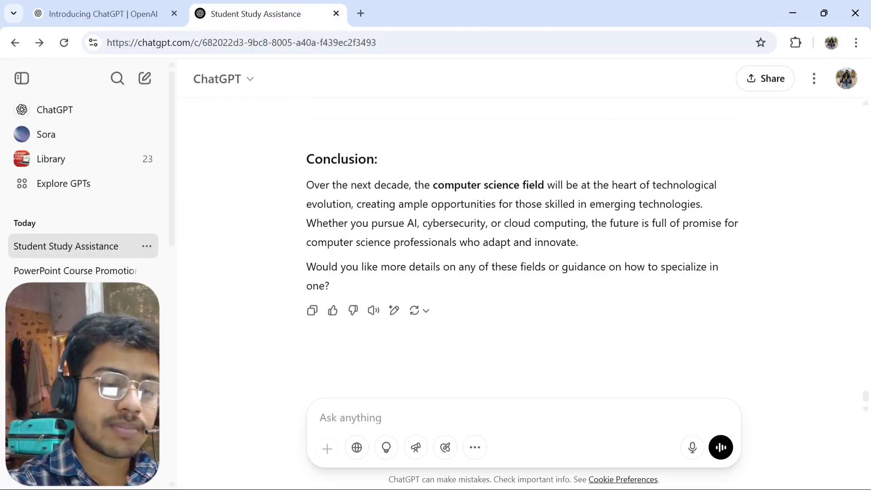
pyautogui.write('how')
pyautogui.press('BackSpace')
pyautogui.press('BackSpace')
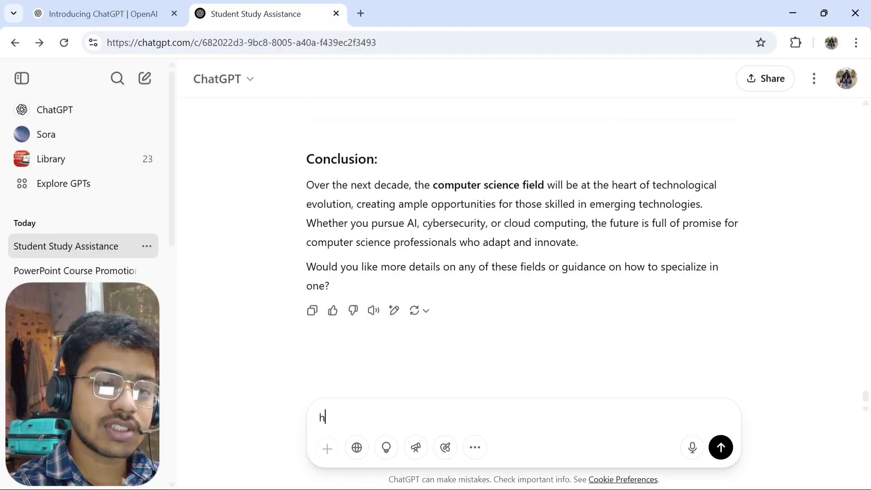
pyautogui.write('lo chat')
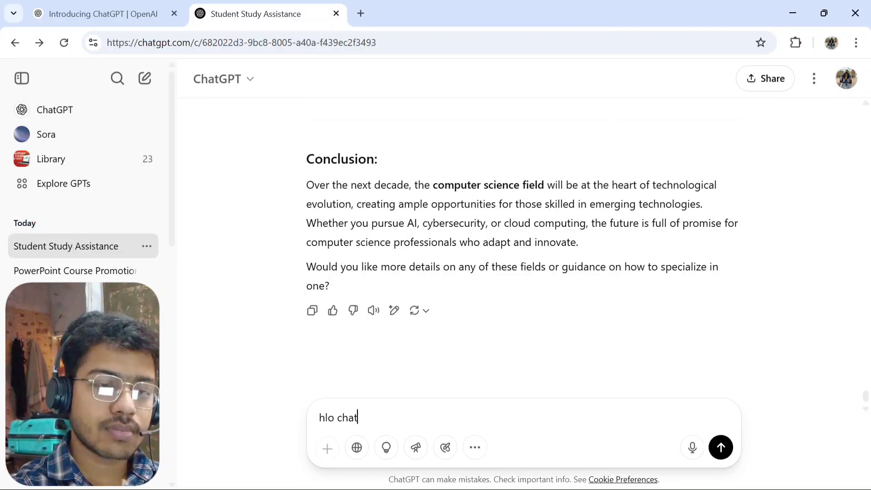
pyautogui.press('BackSpace')
pyautogui.press('BackSpace')
pyautogui.press('BackSpace')
pyautogui.press('BackSpace')
pyautogui.press('BackSpace')
pyautogui.press('BackSpace')
pyautogui.press('BackSpace')
pyautogui.press('BackSpace')
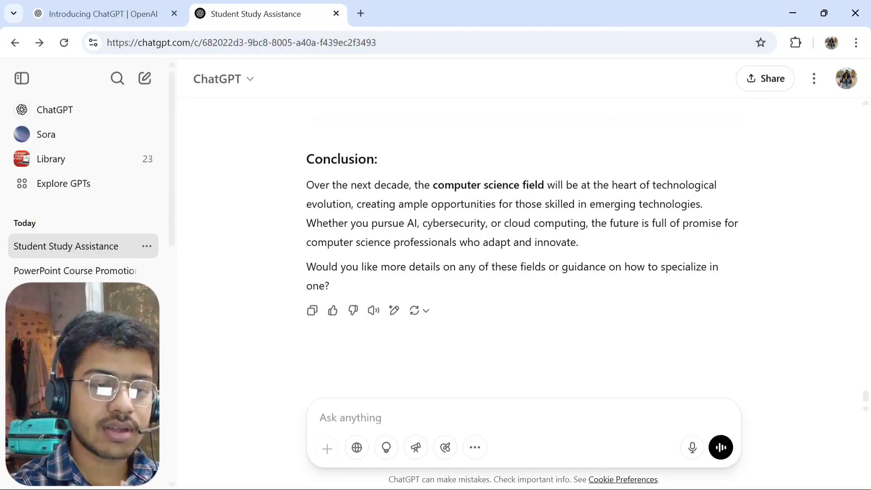
# Step: Send the prompt "how we earn money after 12" in the Student Study Assistance chat
pyautogui.write('how ')
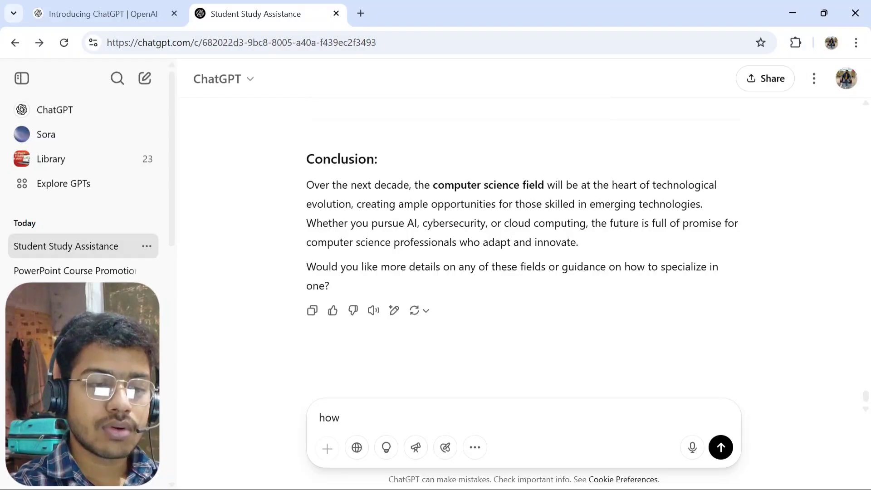
pyautogui.write('we ea')
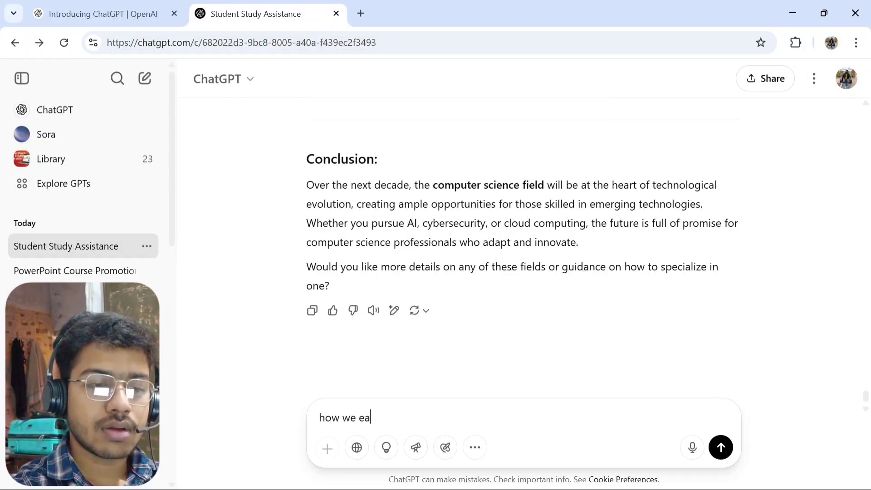
pyautogui.write('rn mon')
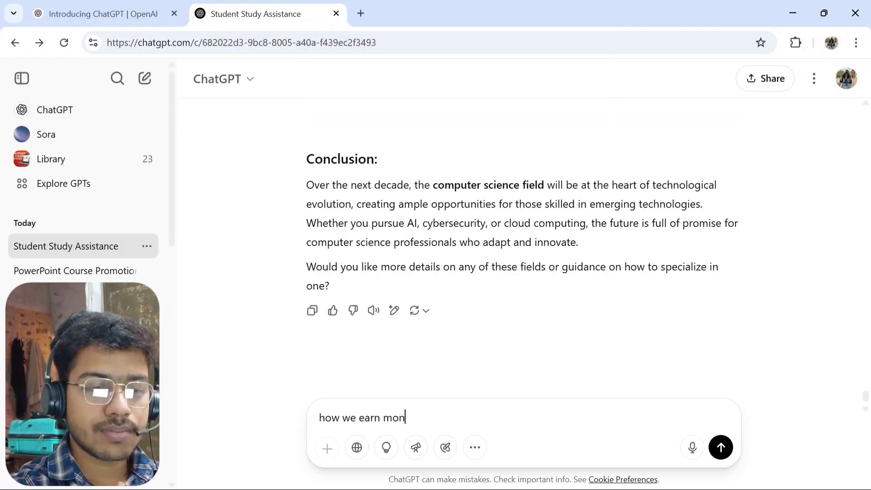
pyautogui.write('ey af')
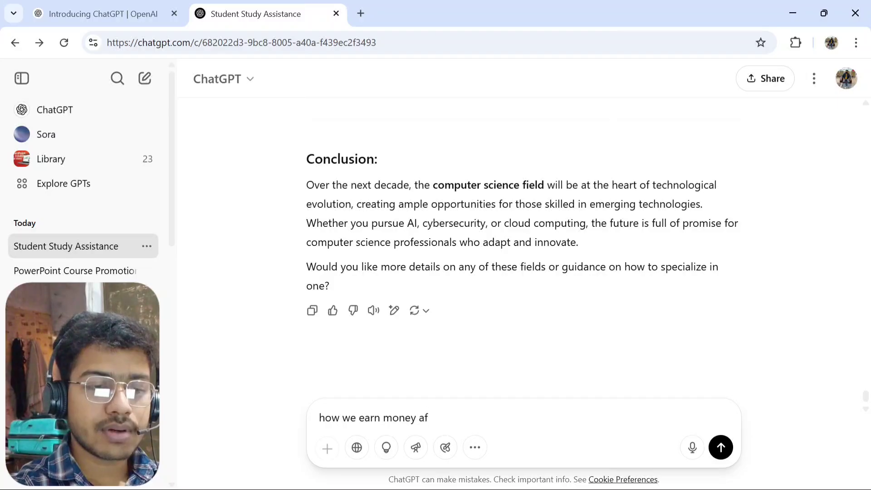
pyautogui.write('ter ')
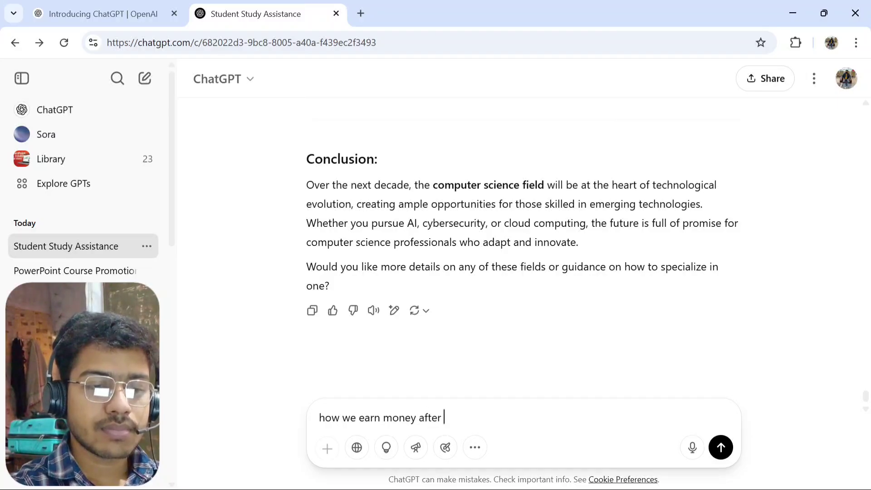
pyautogui.write('in')
pyautogui.press('BackSpace')
pyautogui.press('BackSpace')
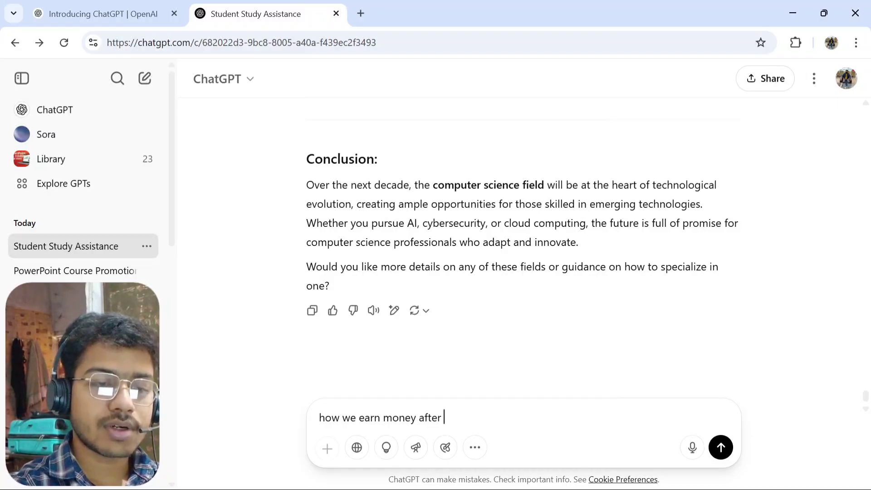
pyautogui.write('12')
pyautogui.press('Return')
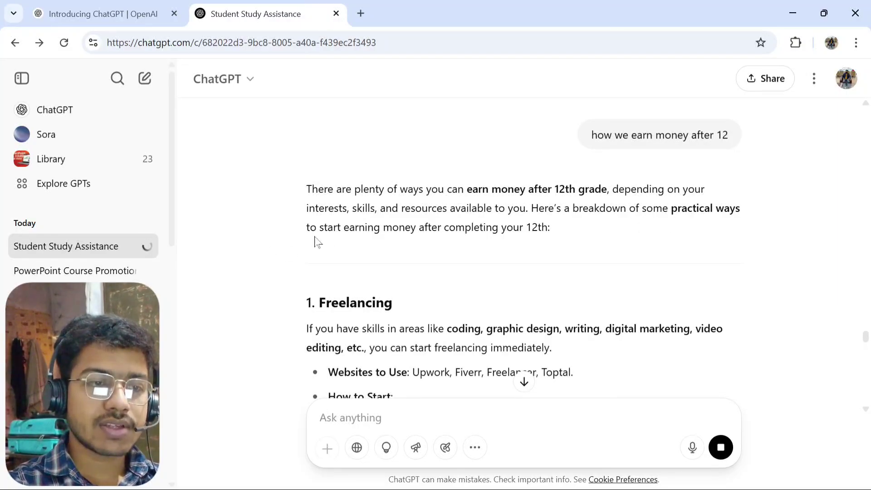
# Step: Read through the reply on earning money after 12th, from freelancing and YouTube to the key tips and closing question
pyautogui.scroll(-3, 459, 245)
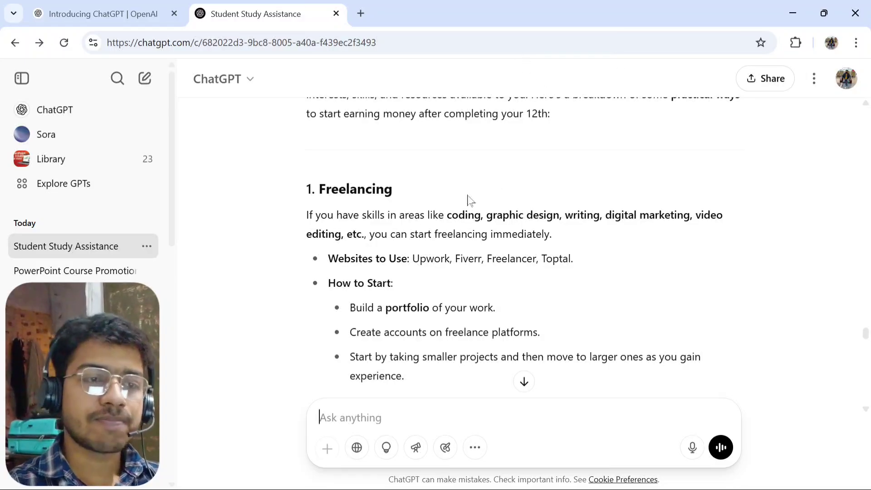
pyautogui.scroll(-2, 524, 241)
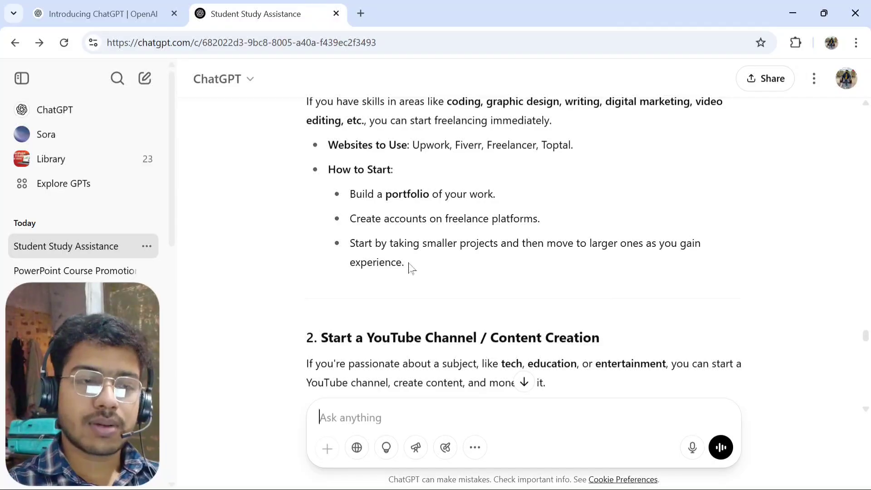
pyautogui.scroll(-2, 402, 268)
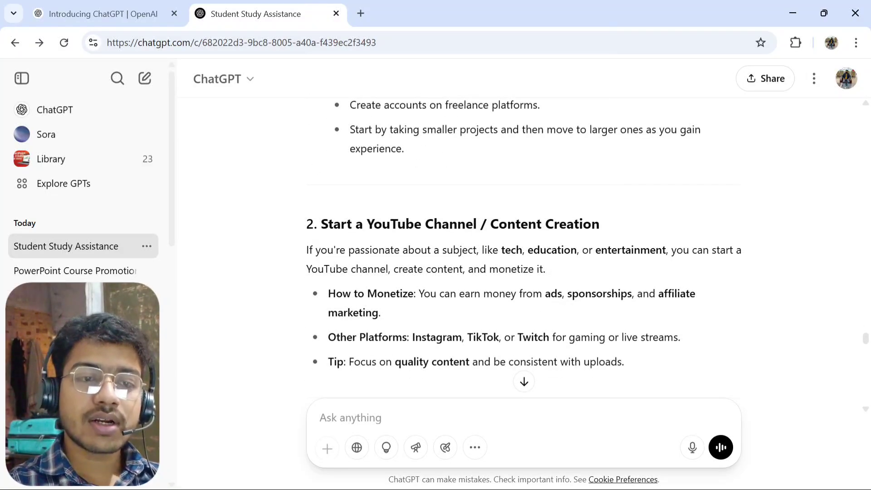
pyautogui.scroll(-2, 536, 242)
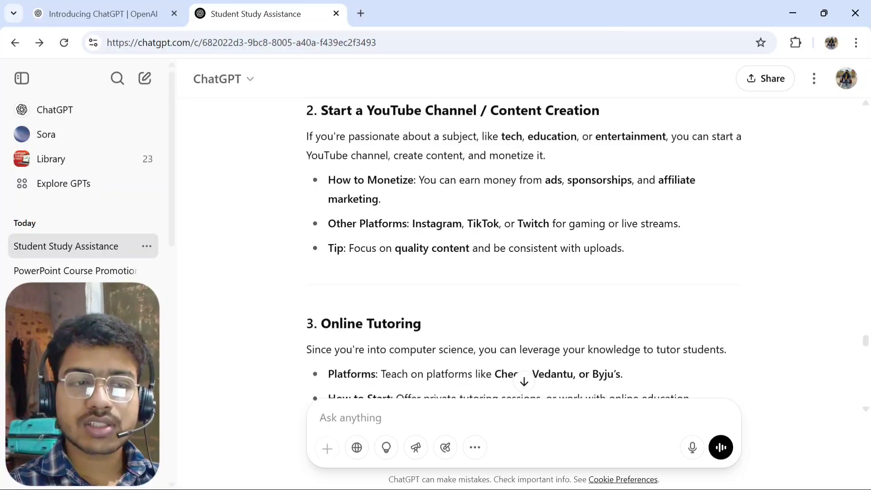
pyautogui.scroll(-2, 308, 404)
pyautogui.scroll(-2, 308, 403)
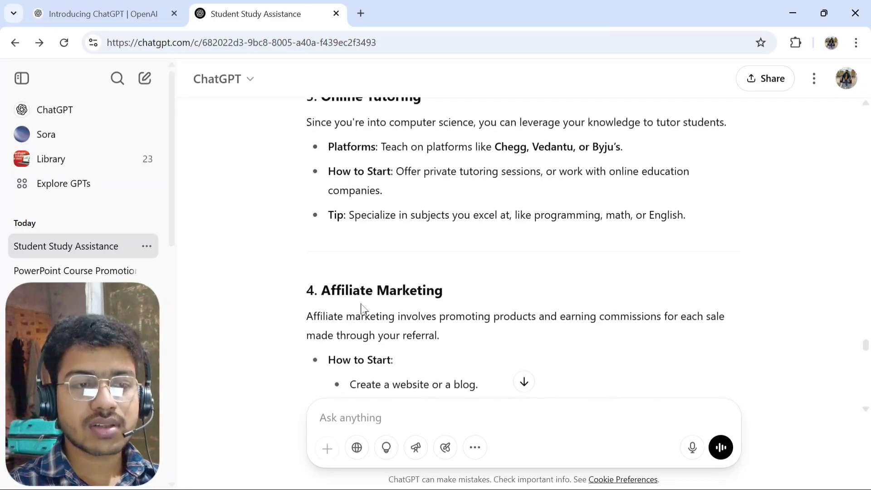
pyautogui.scroll(-8, 395, 305)
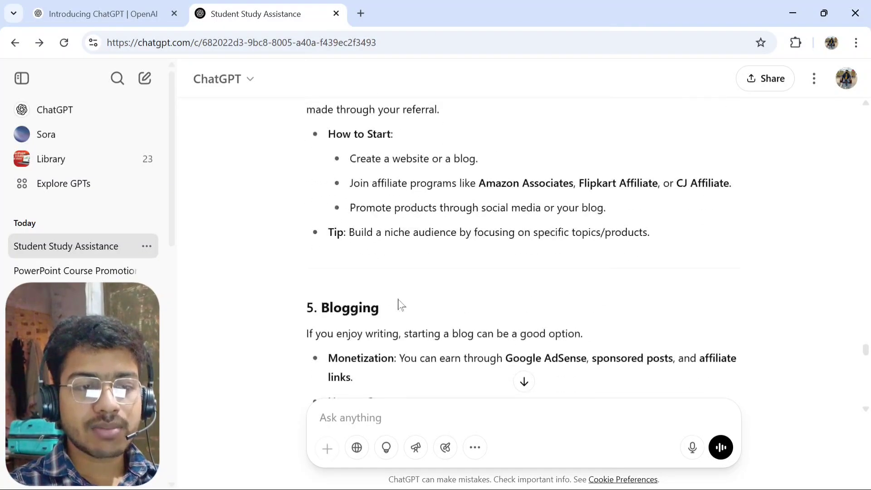
pyautogui.scroll(3, 394, 218)
pyautogui.scroll(1, 394, 220)
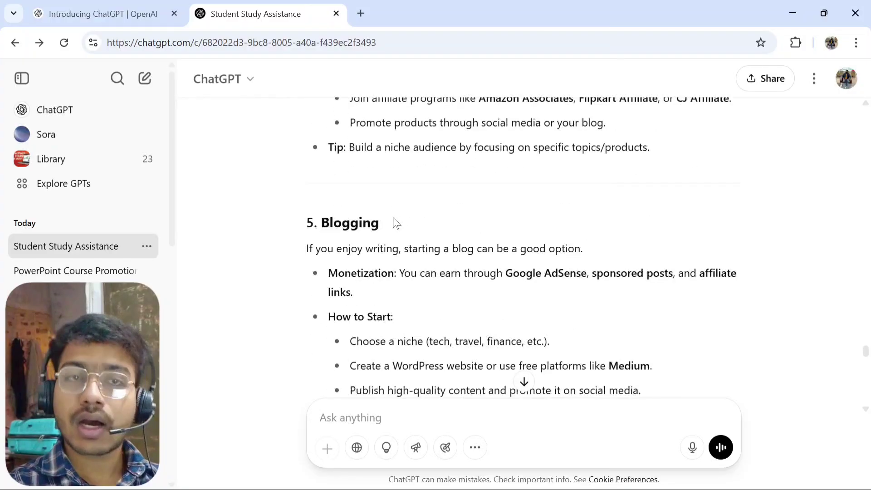
pyautogui.scroll(-3, 394, 220)
pyautogui.scroll(2, 385, 237)
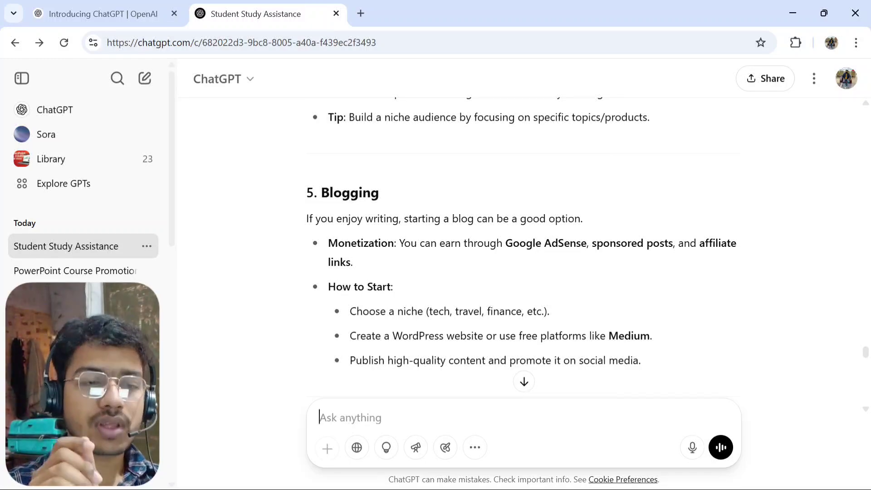
pyautogui.scroll(-2, 523, 245)
pyautogui.scroll(-8, 480, 222)
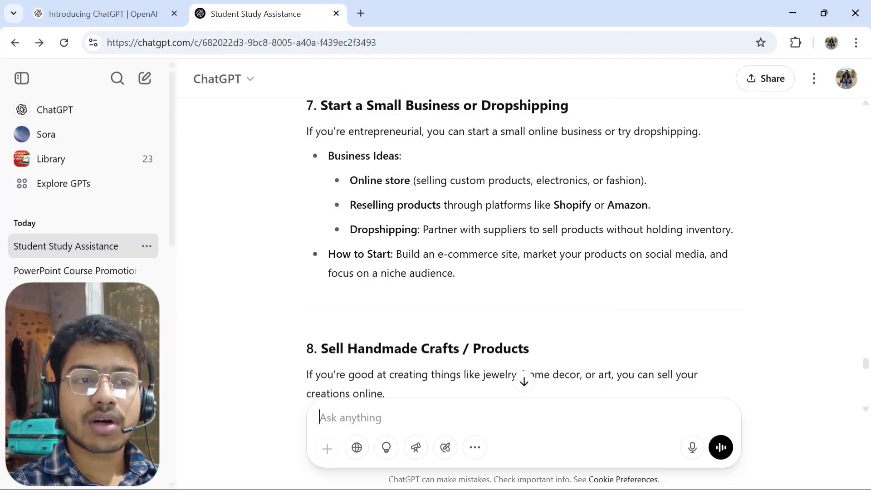
pyautogui.scroll(-15, 488, 136)
pyautogui.scroll(-15, 492, 139)
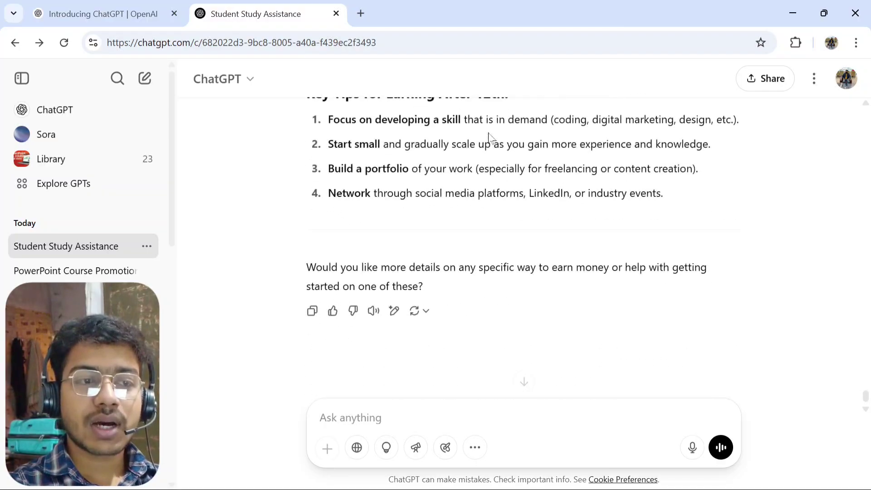
pyautogui.scroll(3, 491, 138)
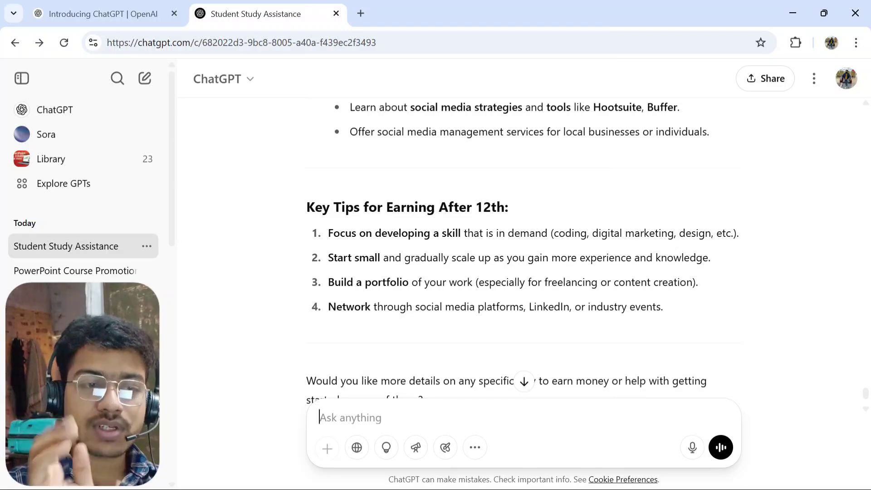
pyautogui.scroll(-3, 303, 376)
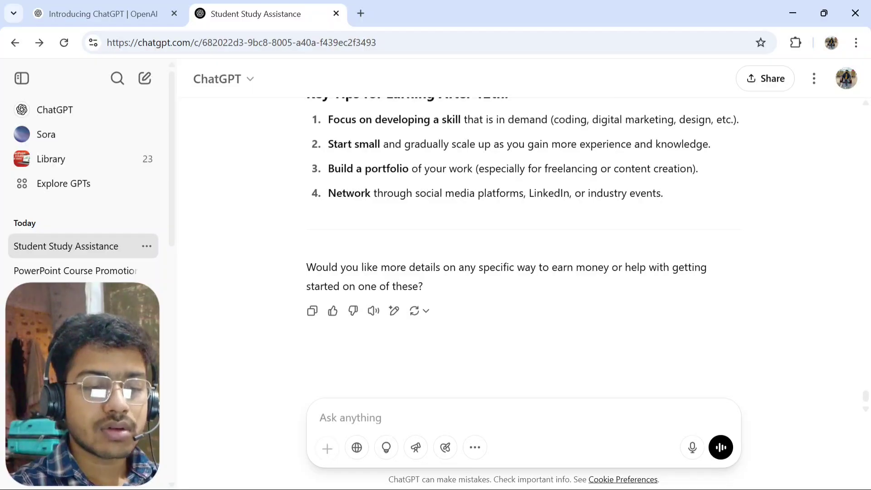
pyautogui.press('super+n')
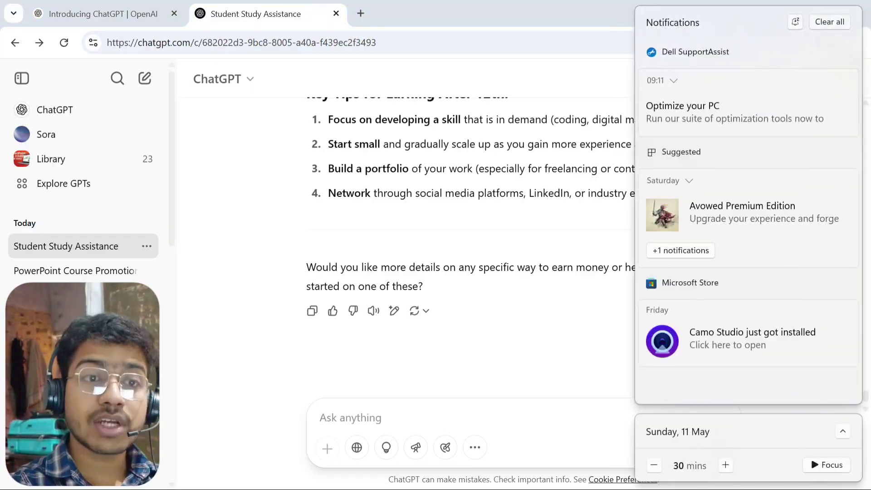
pyautogui.press('super+n')
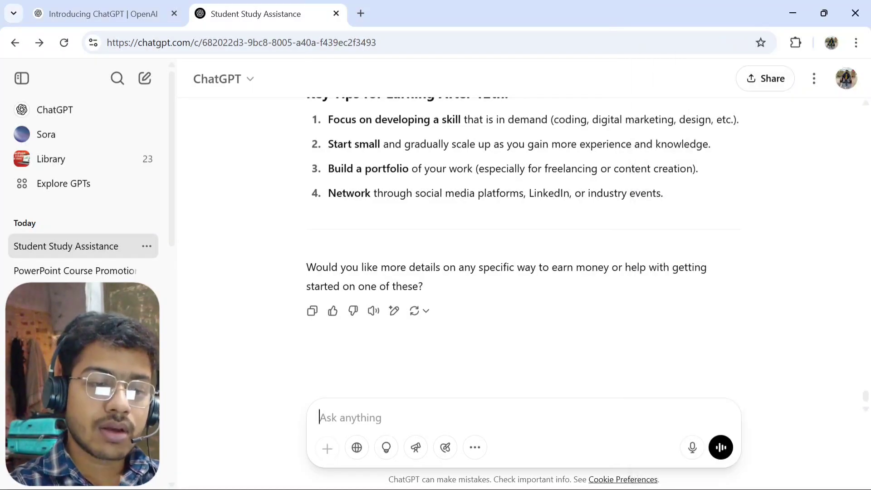
# Step: Send the prompt "how to create best content for our students" in the same chat
pyautogui.write('who')
pyautogui.press('BackSpace')
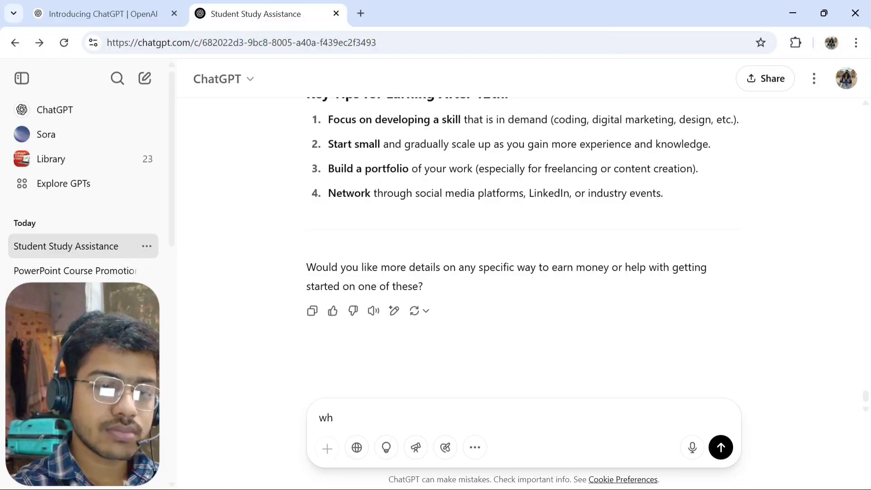
pyautogui.press('BackSpace')
pyautogui.press('BackSpace')
pyautogui.write('how to ')
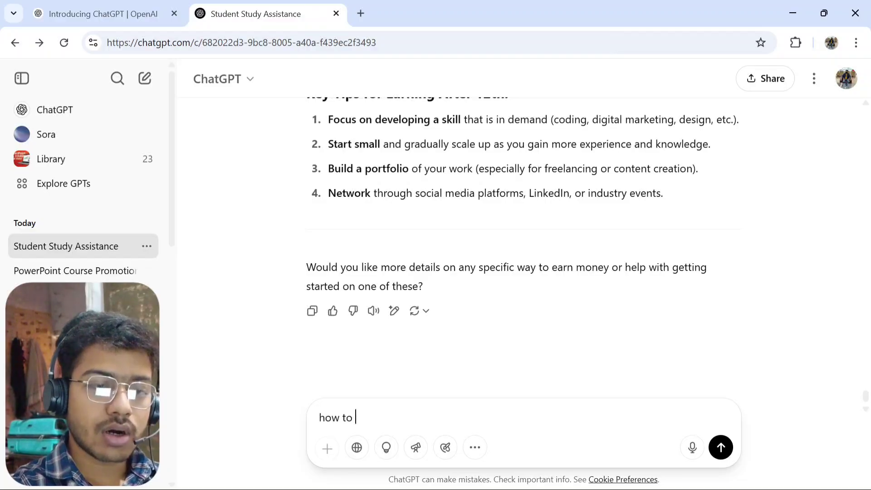
pyautogui.write('create ')
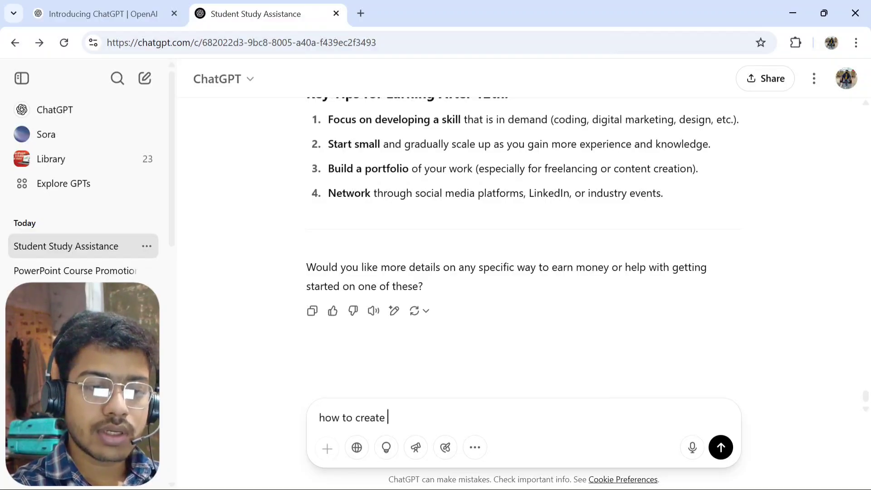
pyautogui.write('best ')
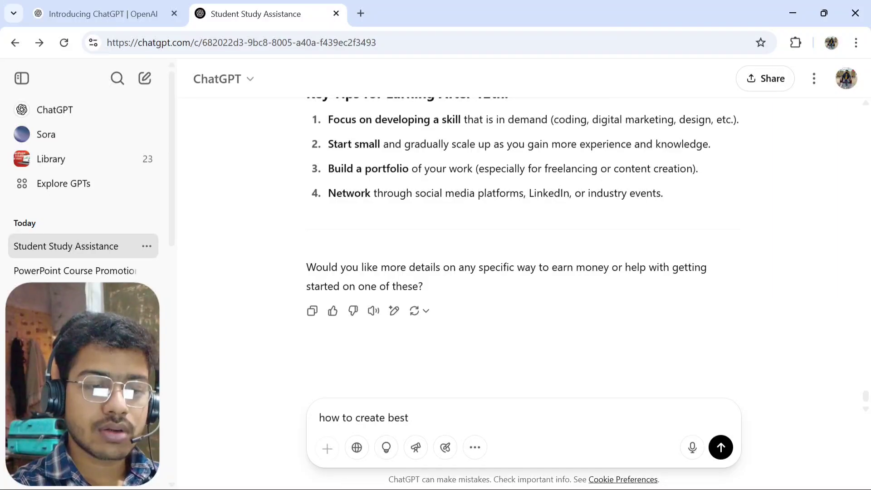
pyautogui.write('contes')
pyautogui.press('BackSpace')
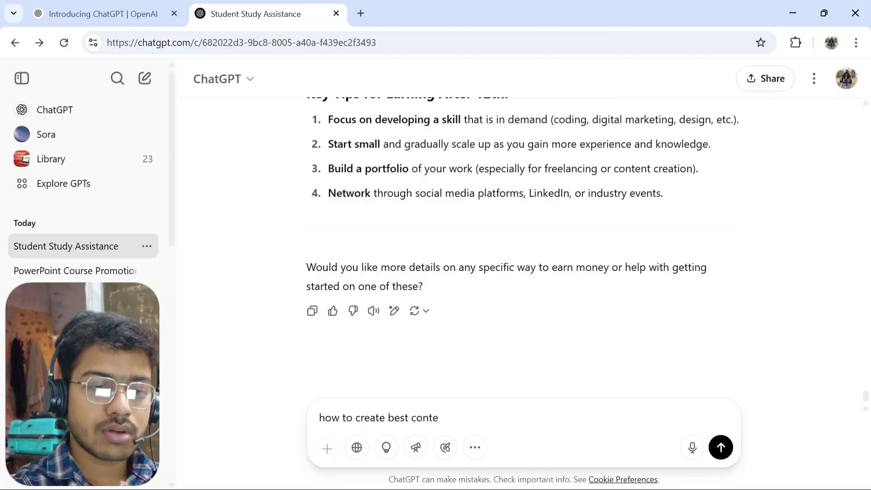
pyautogui.write('nr ')
pyautogui.write('t')
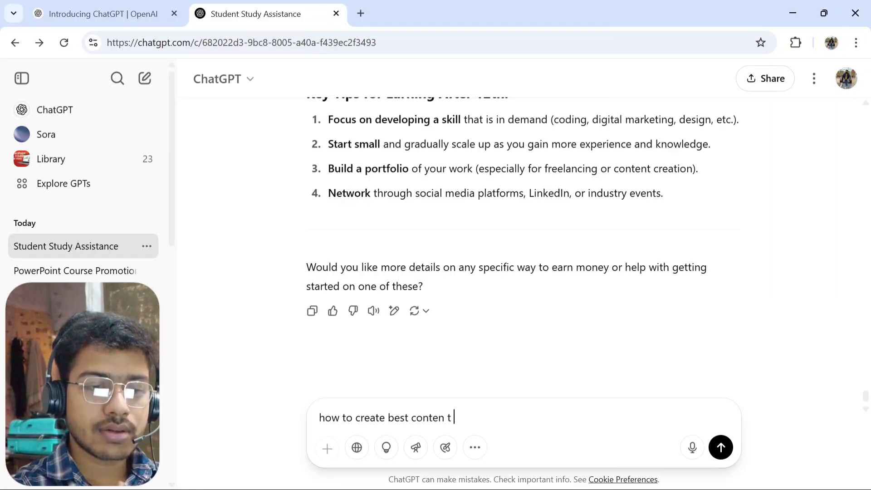
pyautogui.press('BackSpace')
pyautogui.press('BackSpace')
pyautogui.write('t for ')
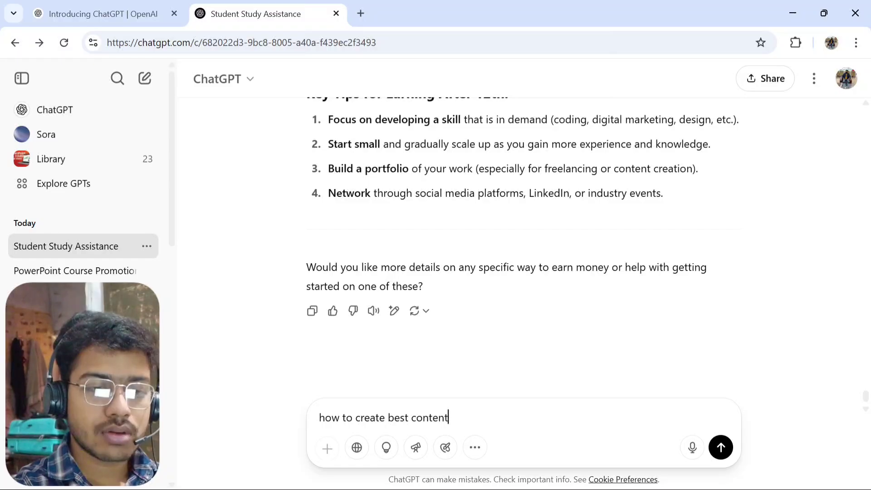
pyautogui.write('out')
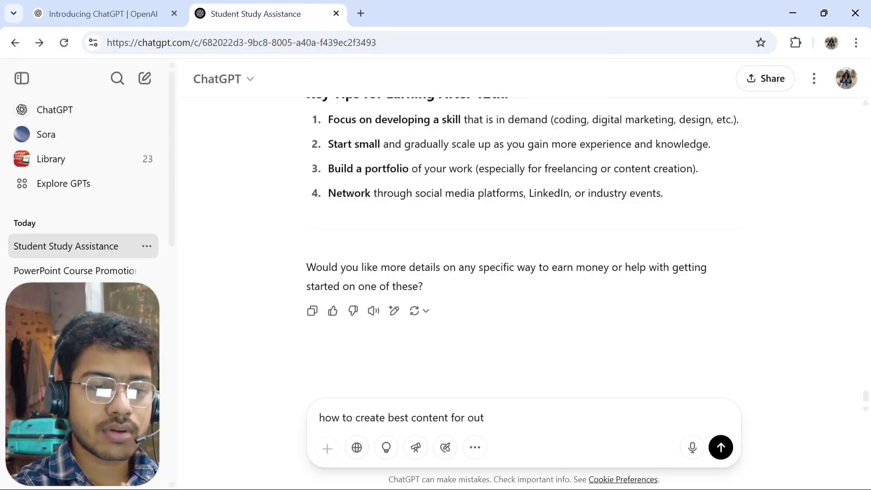
pyautogui.press('BackSpace')
pyautogui.write('r student s')
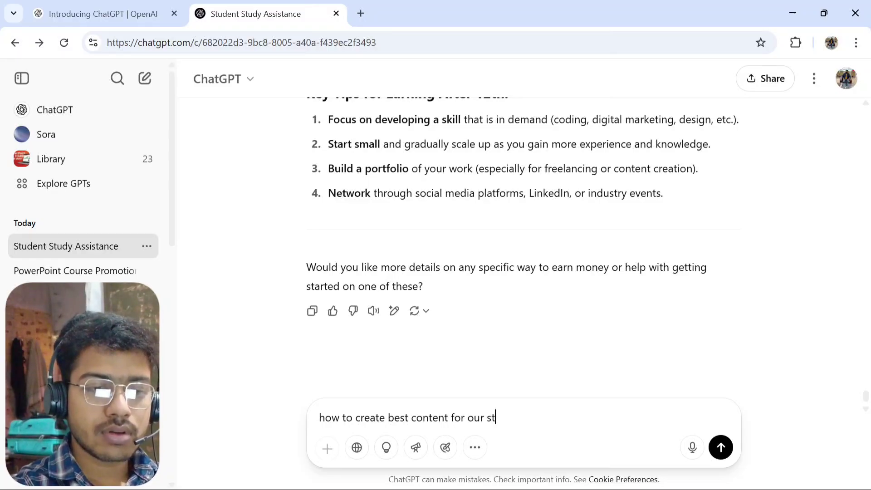
pyautogui.press('BackSpace')
pyautogui.press('BackSpace')
pyautogui.write('s')
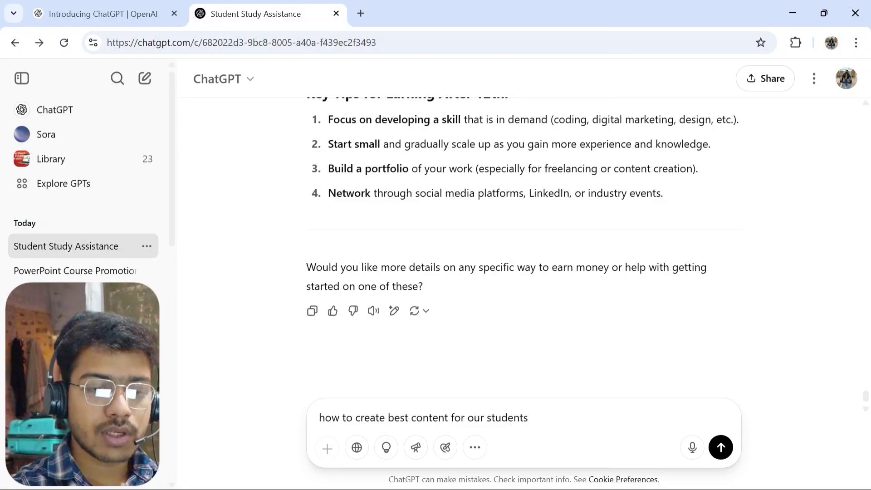
pyautogui.press('Return')
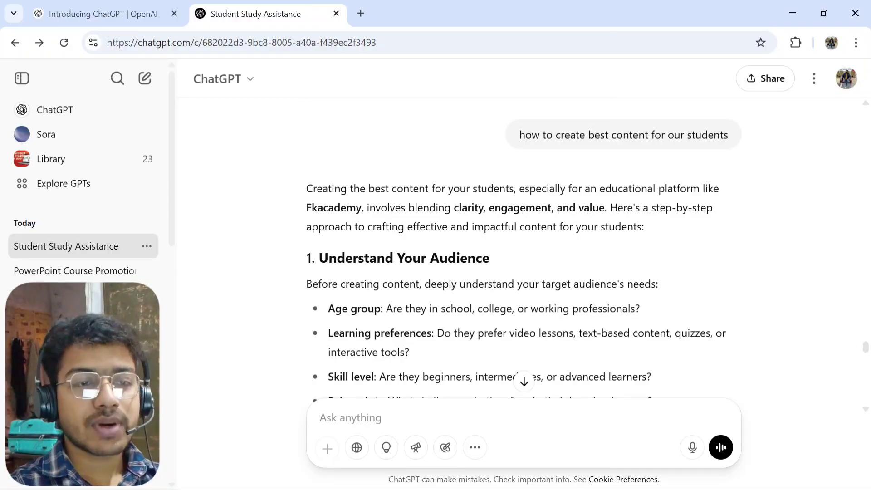
# Step: Read through the reply on creating student content, from understanding the audience to the example computer science lesson and closing question
pyautogui.scroll(-3, 522, 250)
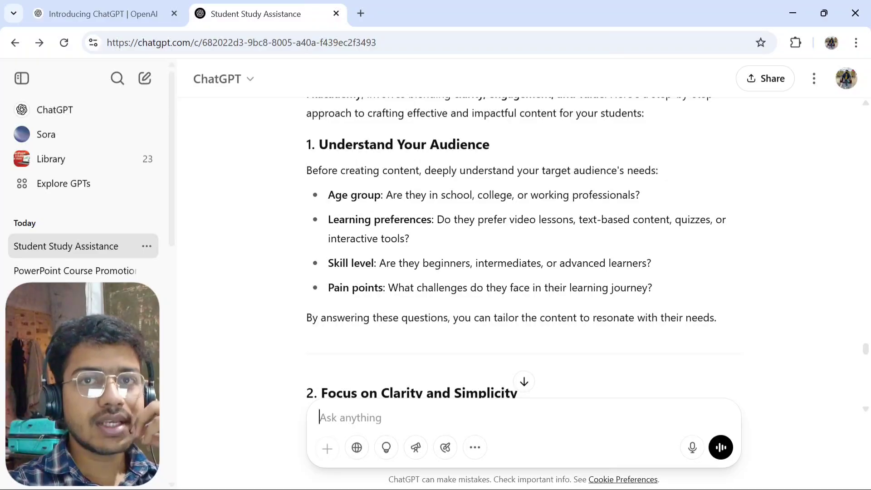
pyautogui.scroll(-5, 404, 268)
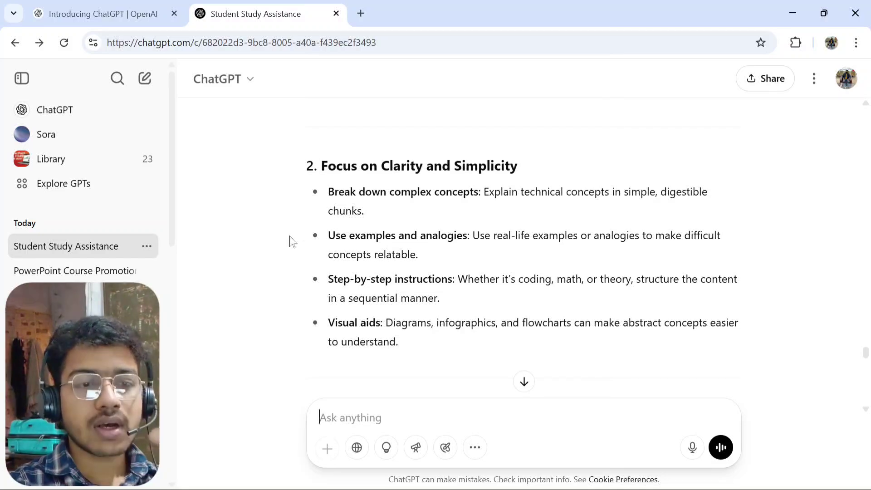
pyautogui.scroll(-5, 384, 230)
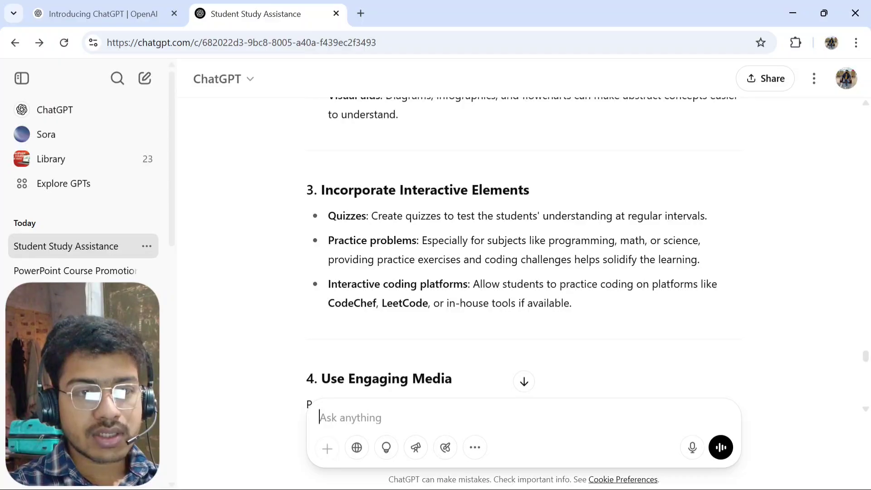
pyautogui.scroll(-3, 458, 208)
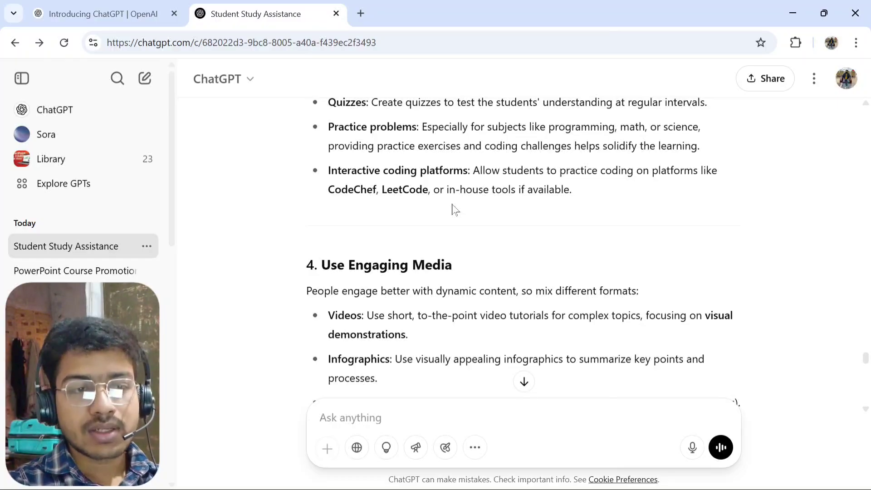
pyautogui.scroll(-3, 454, 209)
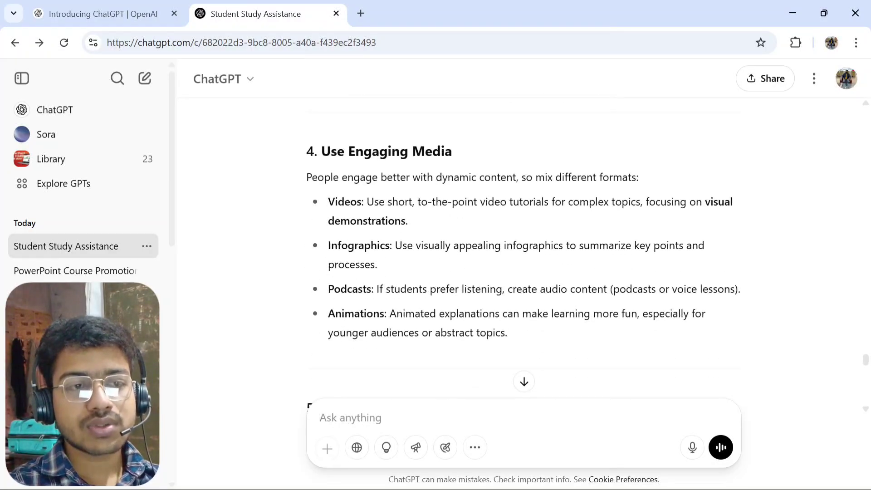
pyautogui.scroll(-2, 467, 158)
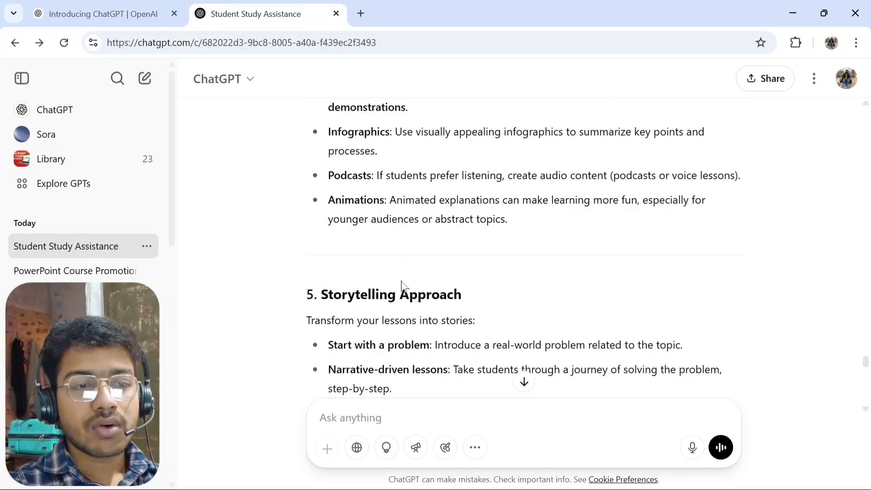
pyautogui.scroll(-4, 380, 280)
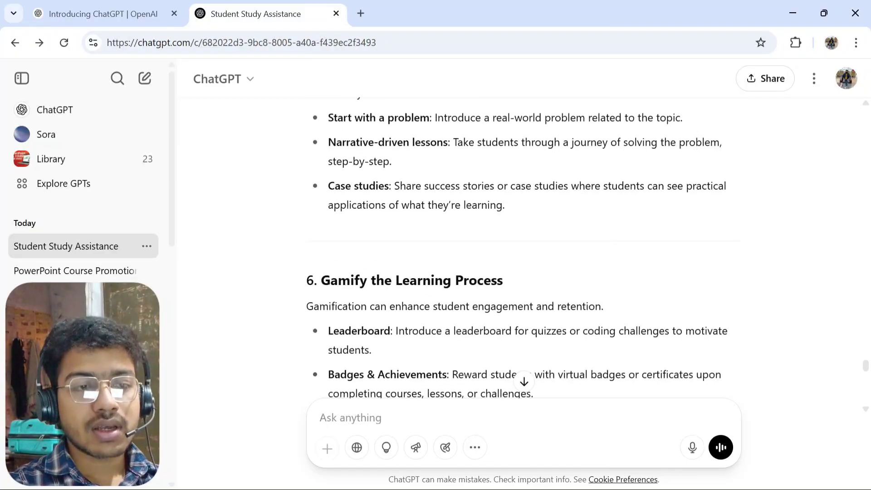
pyautogui.scroll(-2, 368, 296)
pyautogui.scroll(-4, 368, 296)
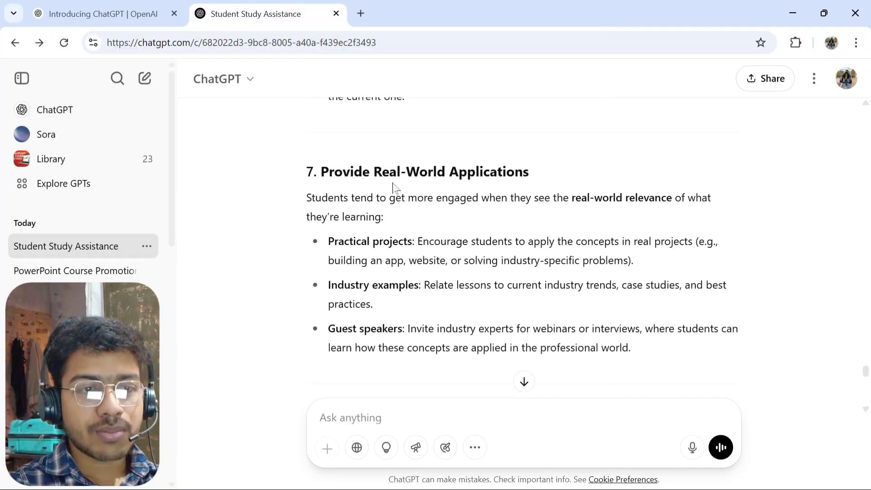
pyautogui.scroll(-4, 466, 189)
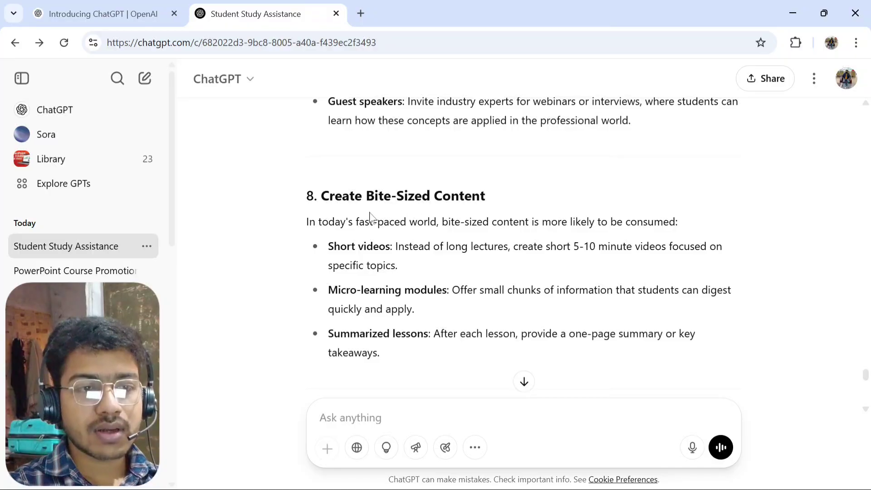
pyautogui.scroll(-4, 472, 200)
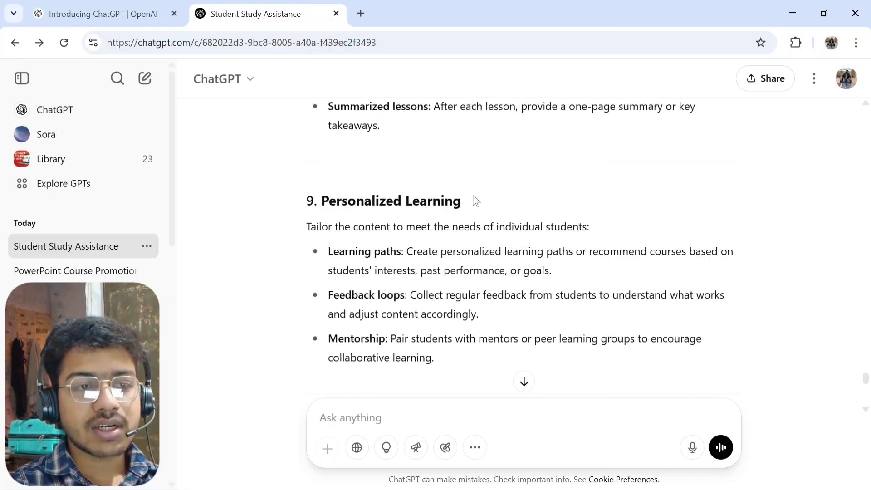
pyautogui.scroll(-12, 445, 216)
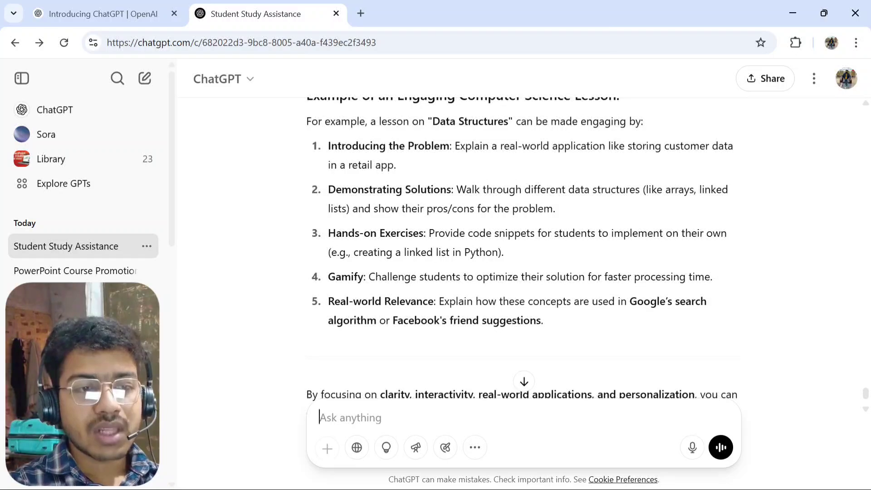
pyautogui.scroll(4, 424, 213)
pyautogui.scroll(-7, 425, 213)
pyautogui.scroll(5, 424, 213)
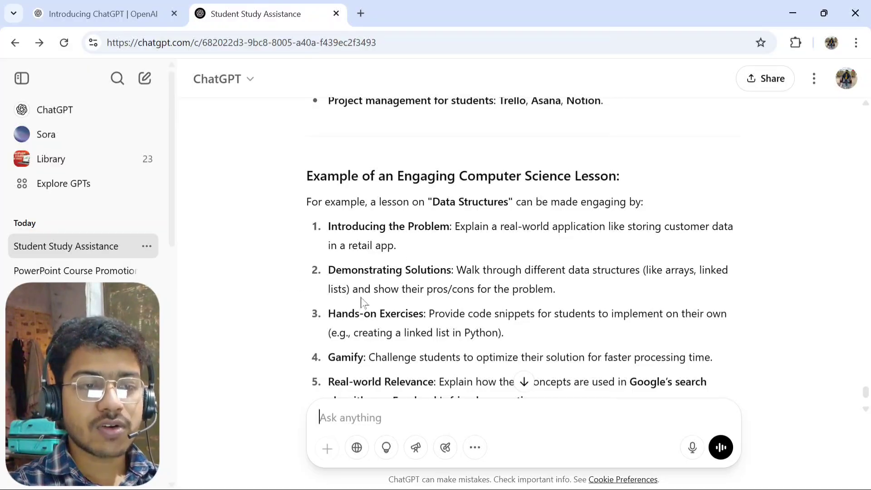
pyautogui.scroll(-3, 359, 295)
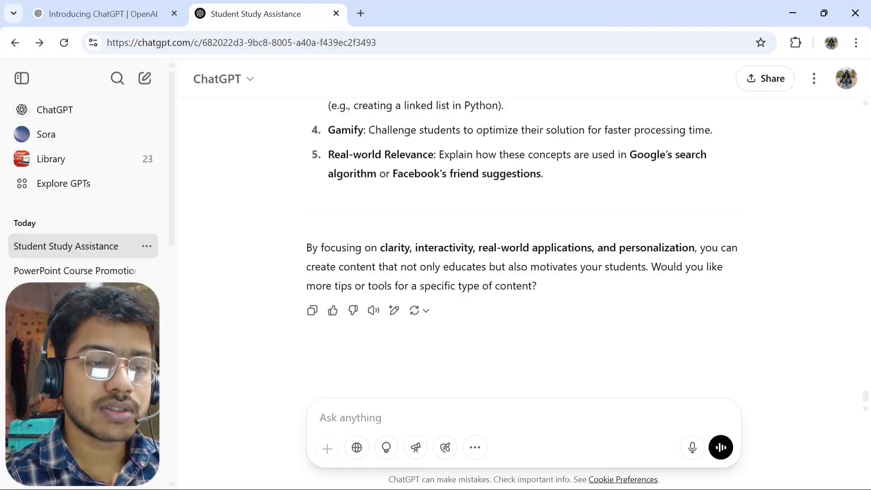
# Step: Send the prompt "c language best syllebus" in the Student Study Assistance chat
pyautogui.write('c la')
pyautogui.press('BackSpace')
pyautogui.write(';')
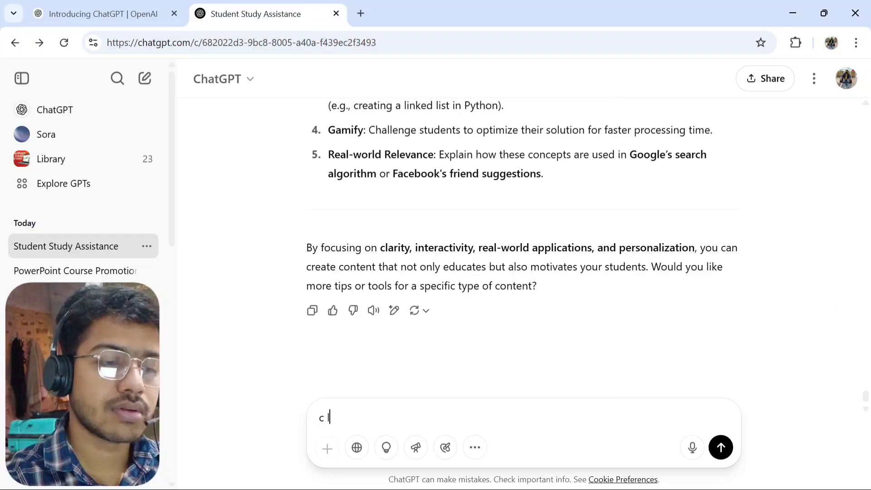
pyautogui.press('BackSpace')
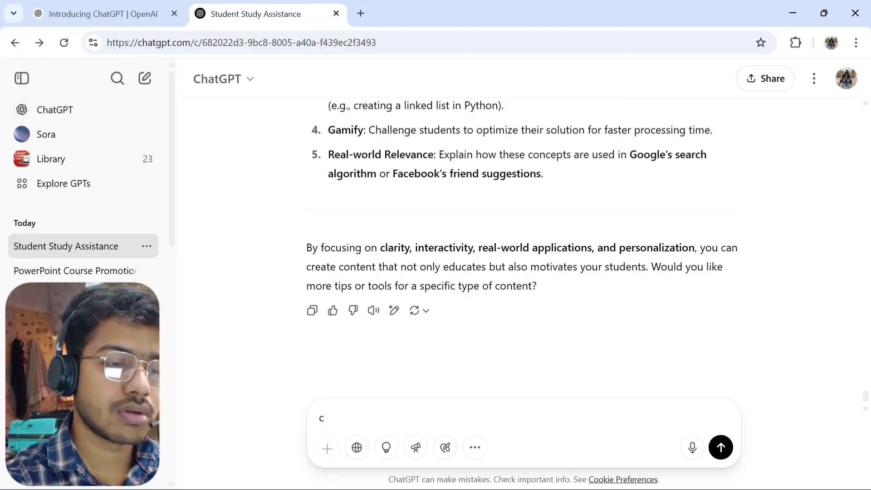
pyautogui.write('langua')
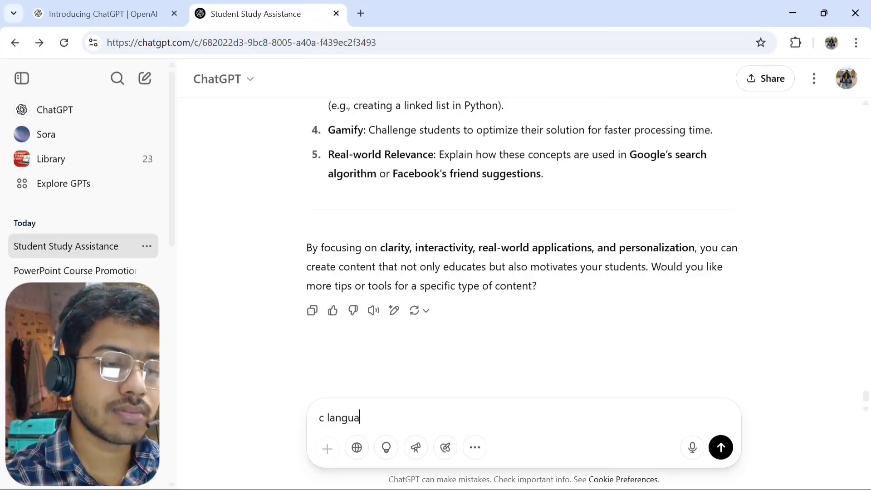
pyautogui.write('ge bes')
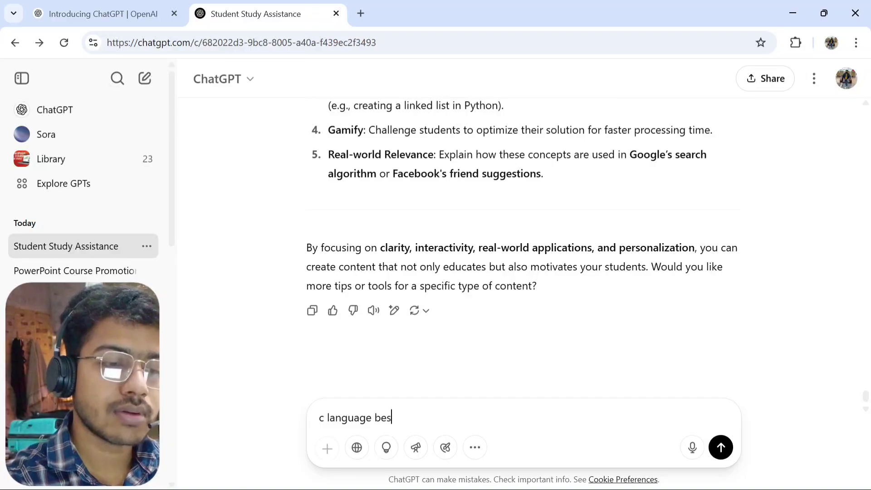
pyautogui.write('t sy')
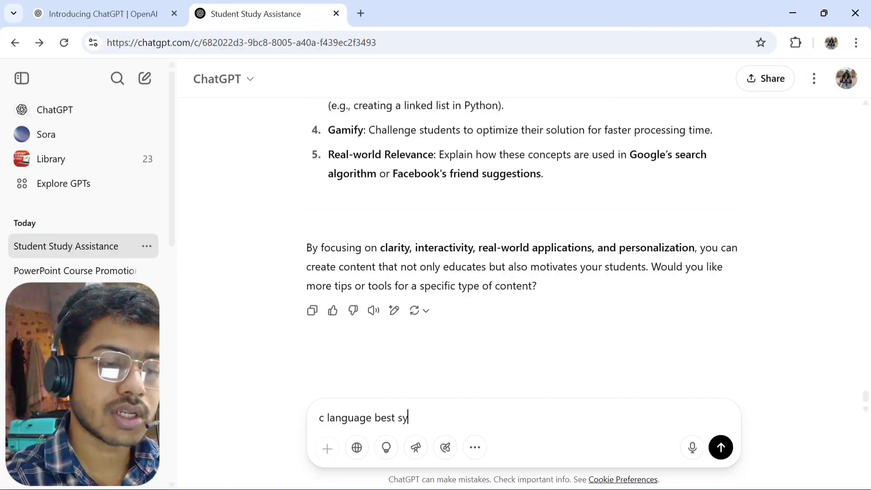
pyautogui.write('llebus')
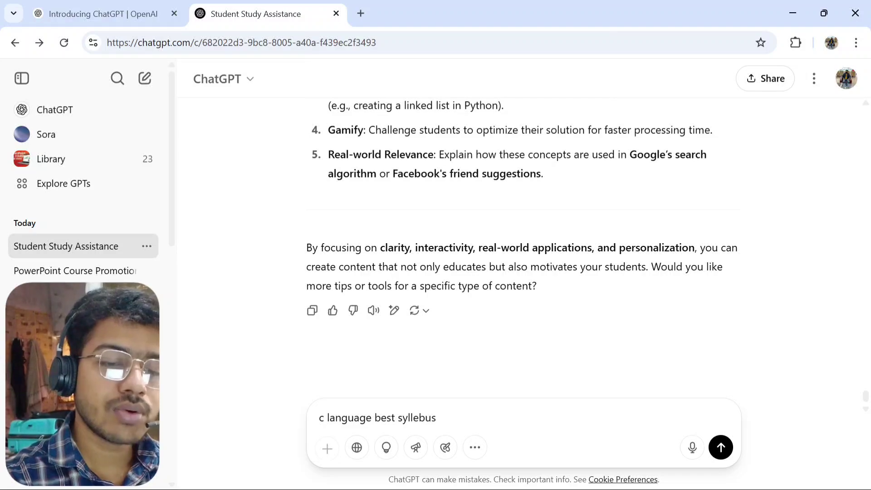
pyautogui.press('Return')
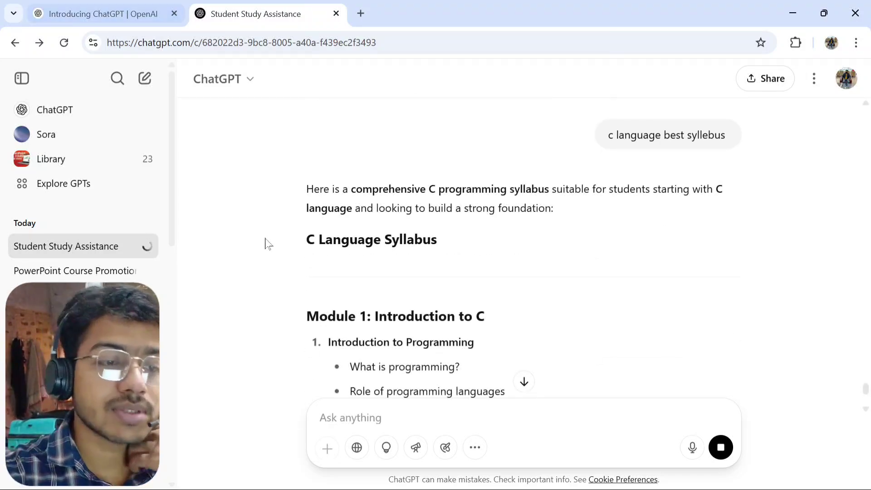
# Step: Read through the C language syllabus reply, from Module 1 to the recommended books and closing question
pyautogui.scroll(-12, 477, 254)
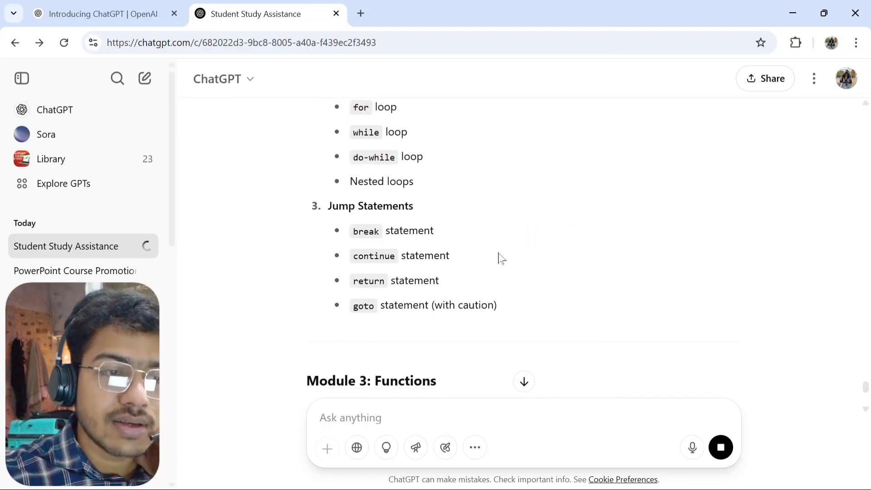
pyautogui.scroll(15, 509, 257)
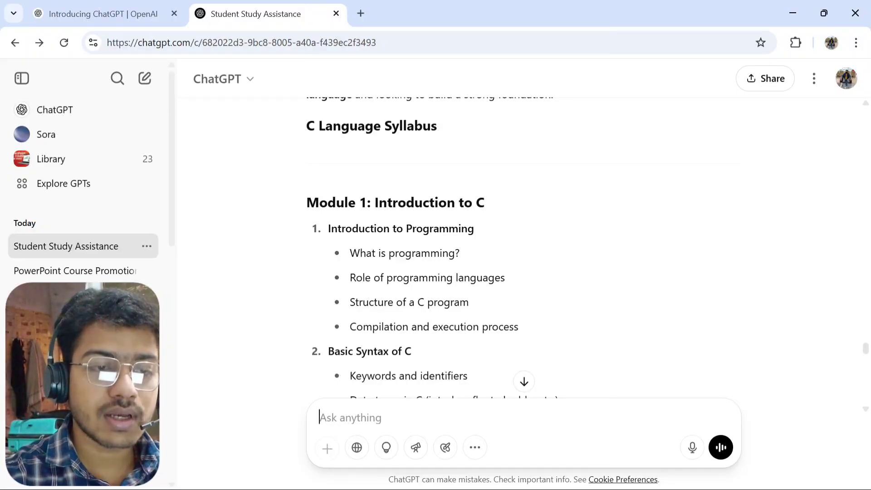
pyautogui.scroll(-2, 537, 235)
pyautogui.scroll(-10, 537, 236)
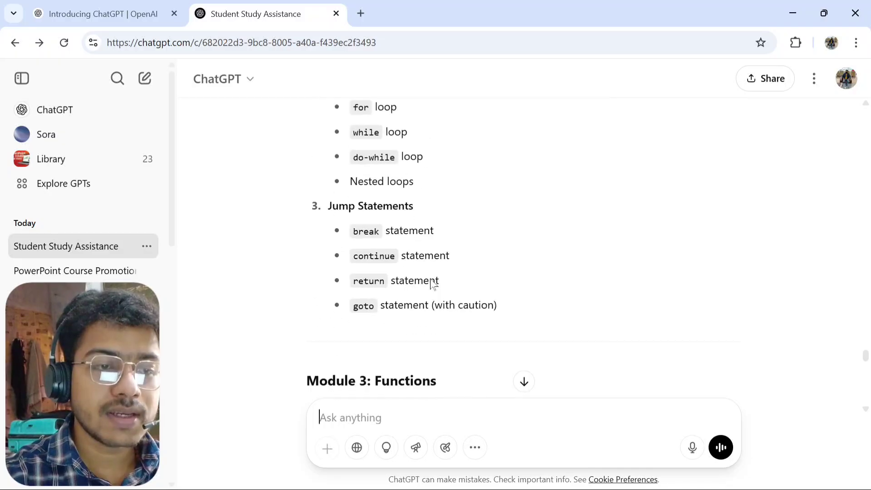
pyautogui.scroll(-20, 434, 282)
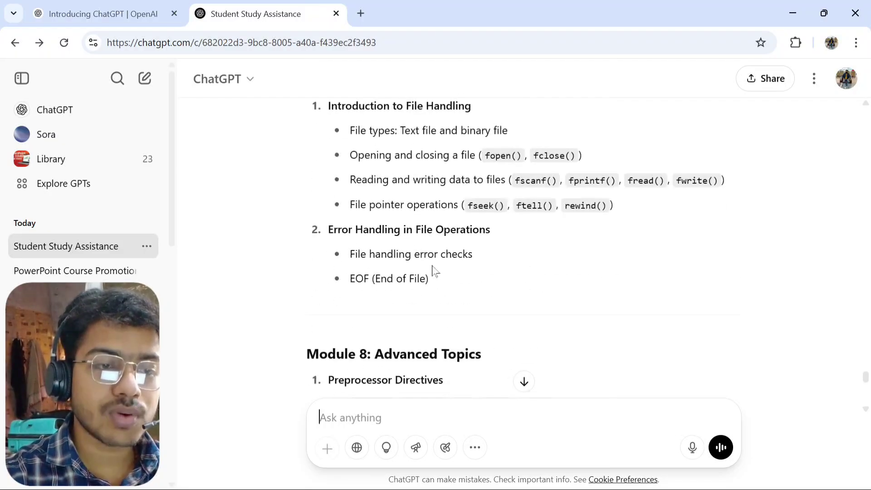
pyautogui.scroll(-20, 433, 271)
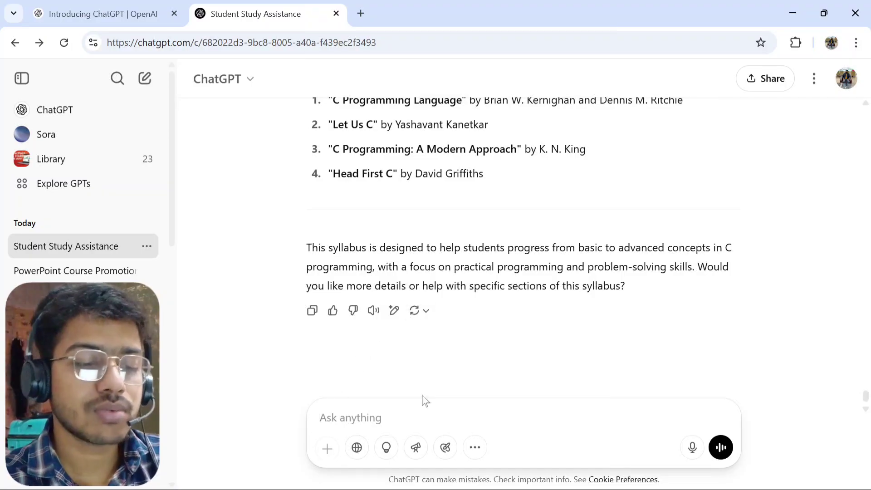
# Step: Request a PDF of the C syllabus with the prompt "generate a pdf of this content colorful"
pyautogui.write('ge')
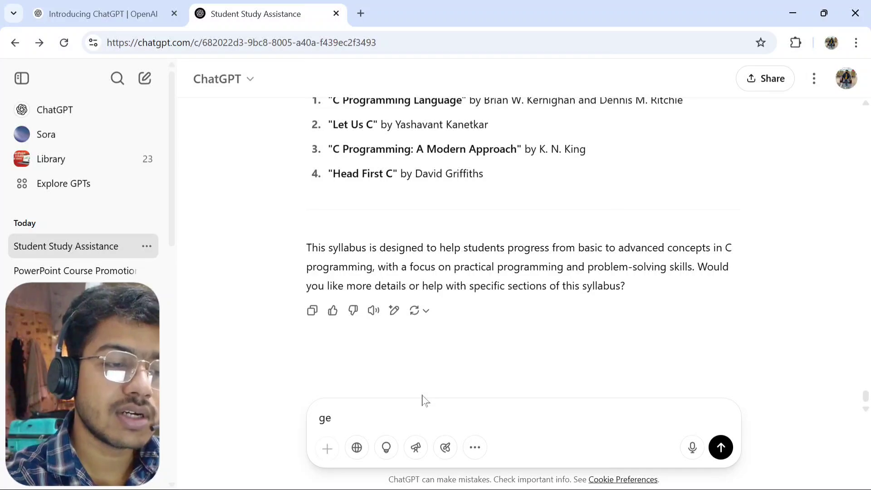
pyautogui.write('ne')
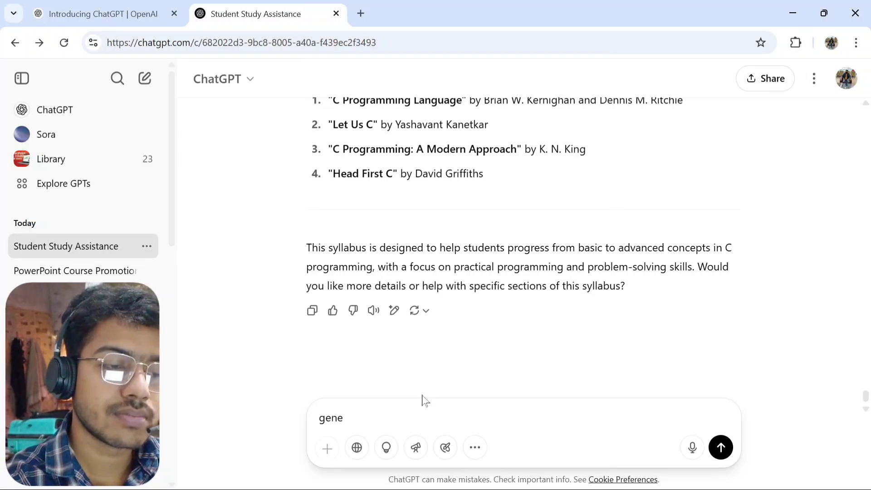
pyautogui.write('rate a pd')
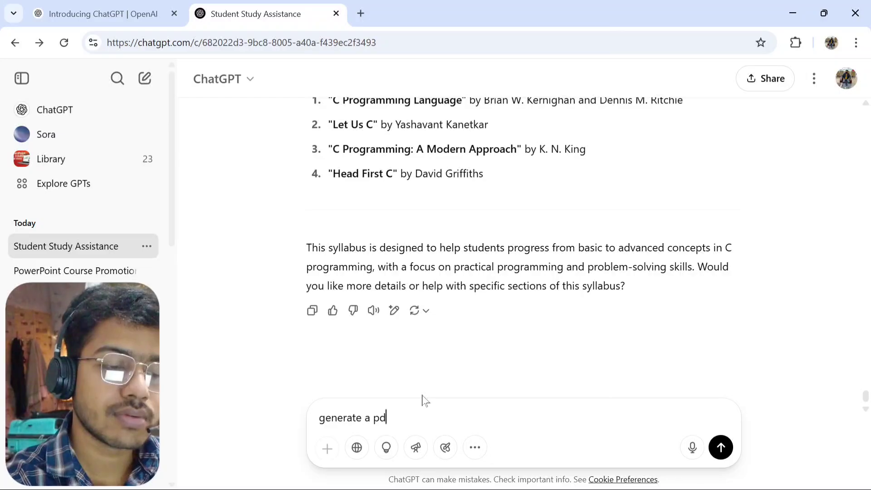
pyautogui.write('f of ')
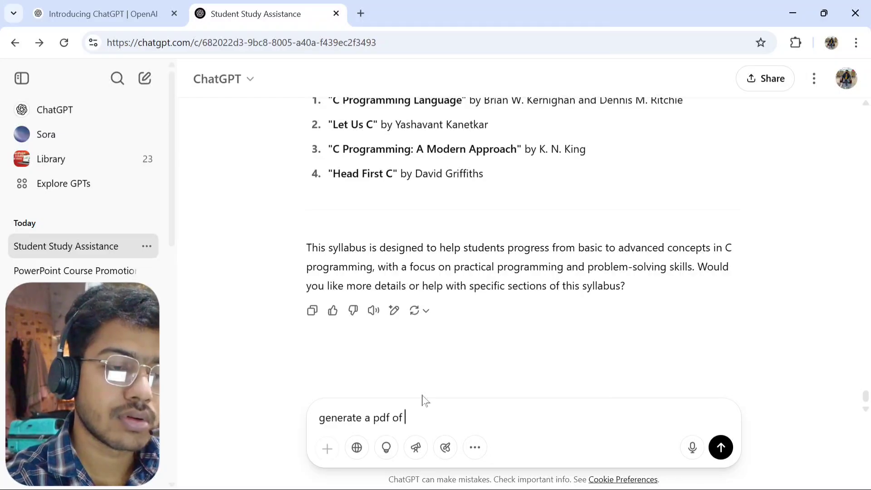
pyautogui.write('this conte')
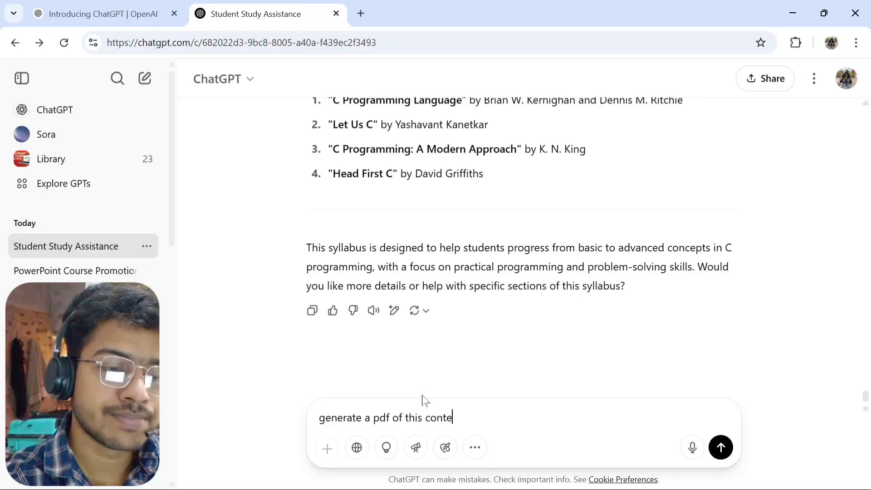
pyautogui.write('nt col')
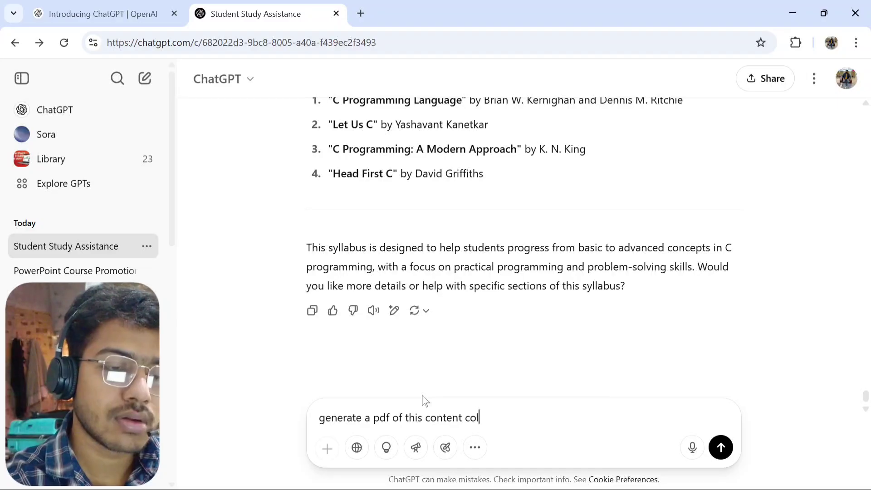
pyautogui.write('orful')
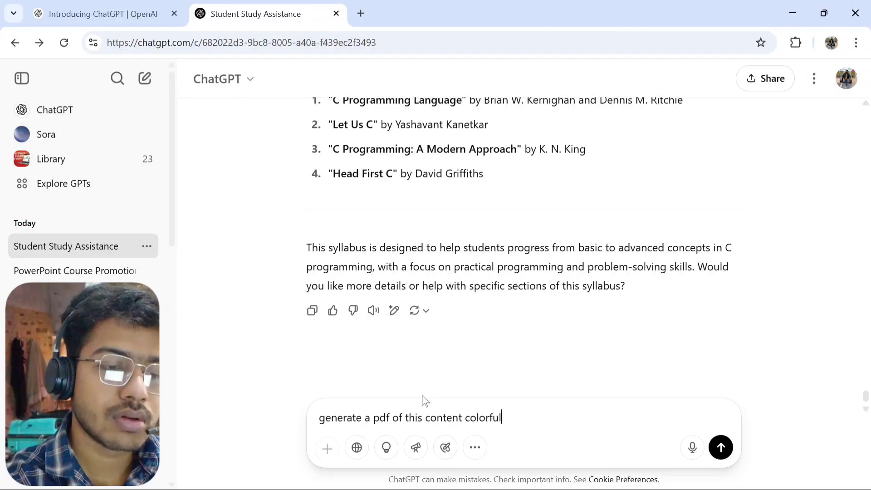
pyautogui.press('Return')
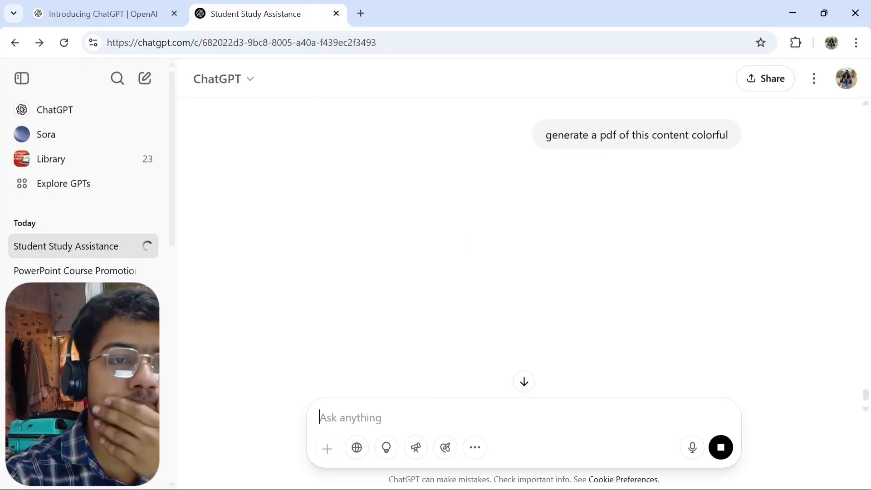
pyautogui.scroll(3, 477, 242)
pyautogui.scroll(-5, 471, 237)
pyautogui.scroll(10, 475, 238)
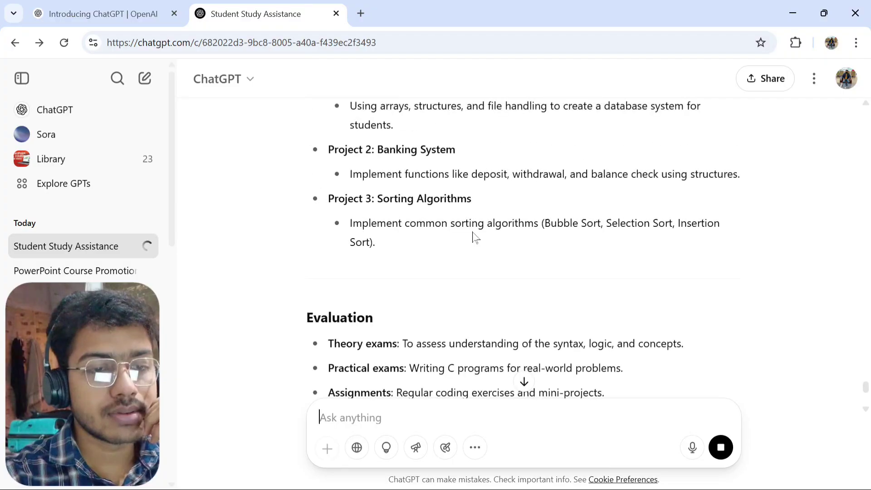
pyautogui.scroll(-6, 475, 232)
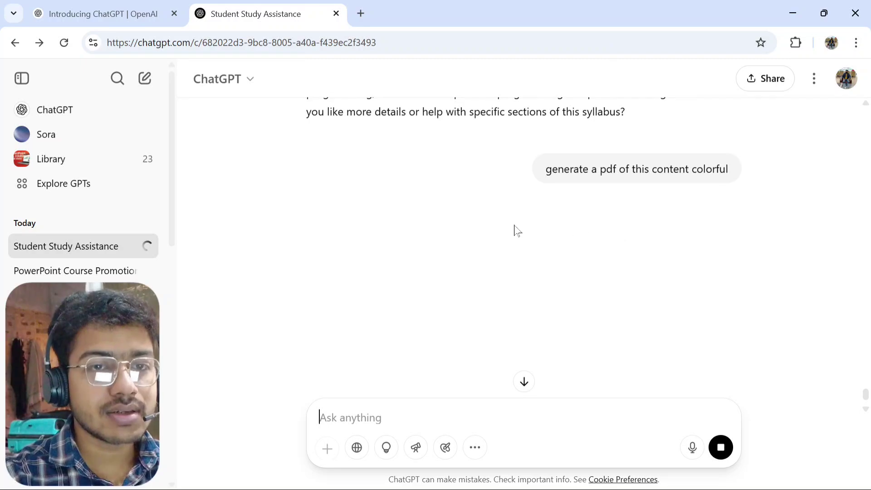
# Step: Exit and close the unresponsive Student Study Assistance page, and open a fresh ChatGPT chat
pyautogui.scroll(-3, 500, 231)
pyautogui.scroll(10, 500, 232)
pyautogui.scroll(-7, 497, 232)
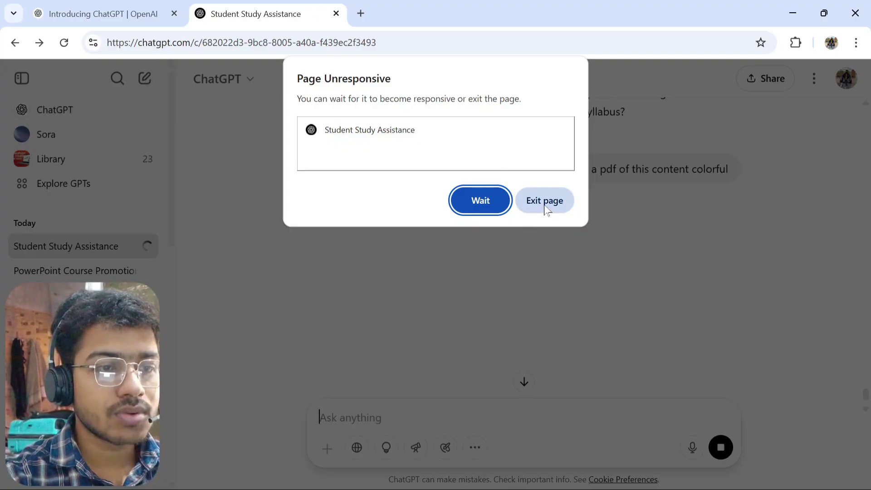
pyautogui.click(499, 207)
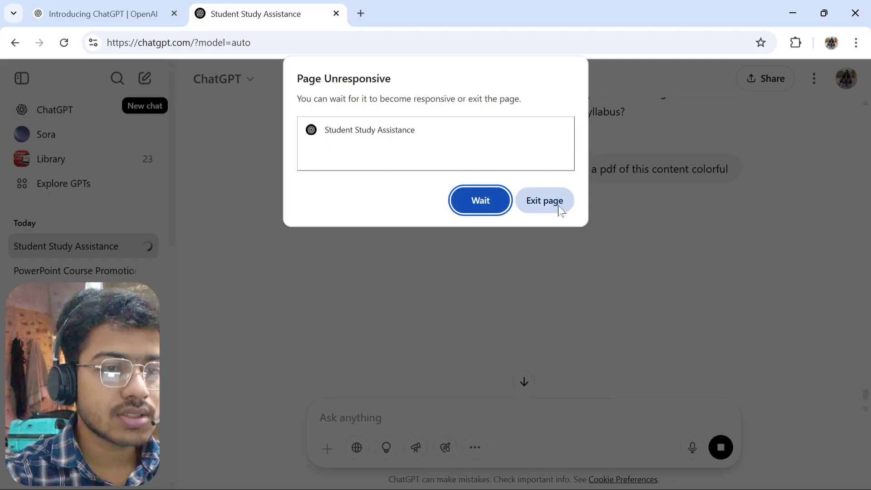
pyautogui.click(544, 200)
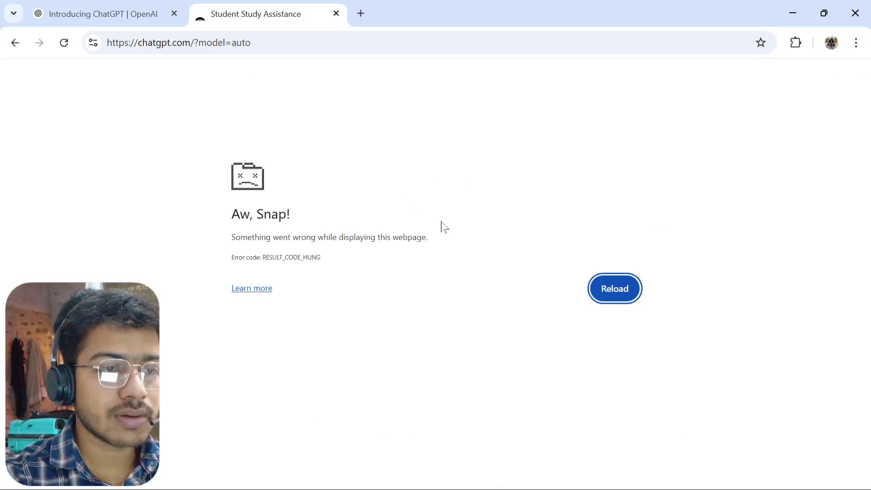
pyautogui.click(337, 14)
pyautogui.click(377, 238)
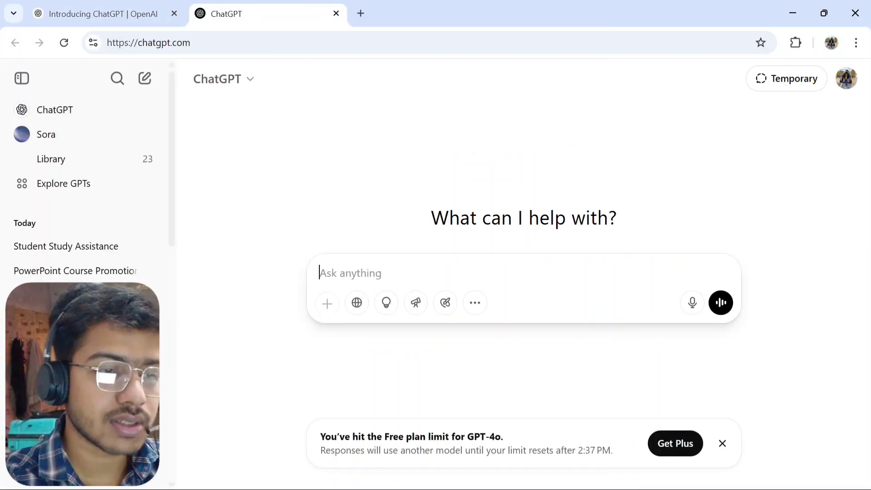
# Step: Send the prompt "c language syllebus" in the new chat
pyautogui.write('c lang')
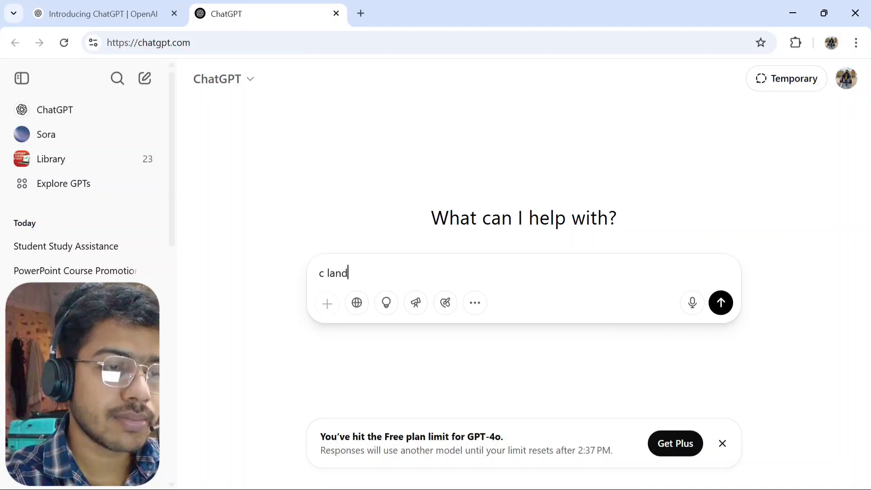
pyautogui.write('uage sylle')
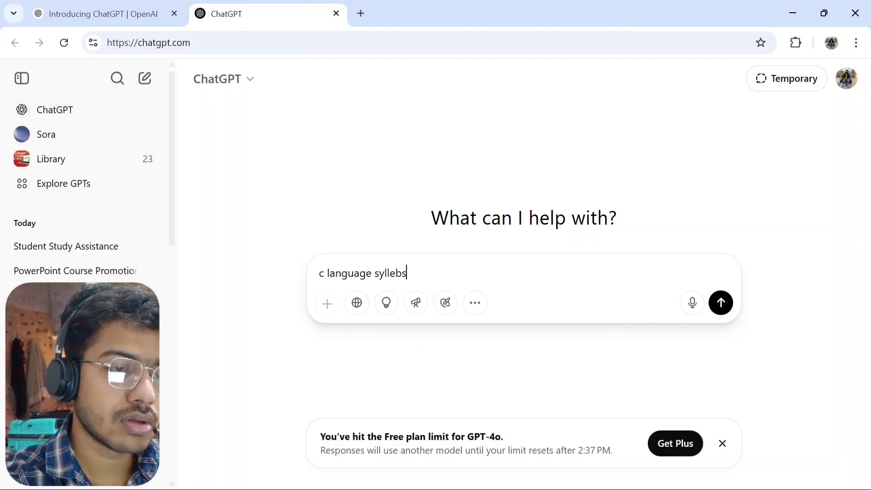
pyautogui.write('bus')
pyautogui.press('super+n')
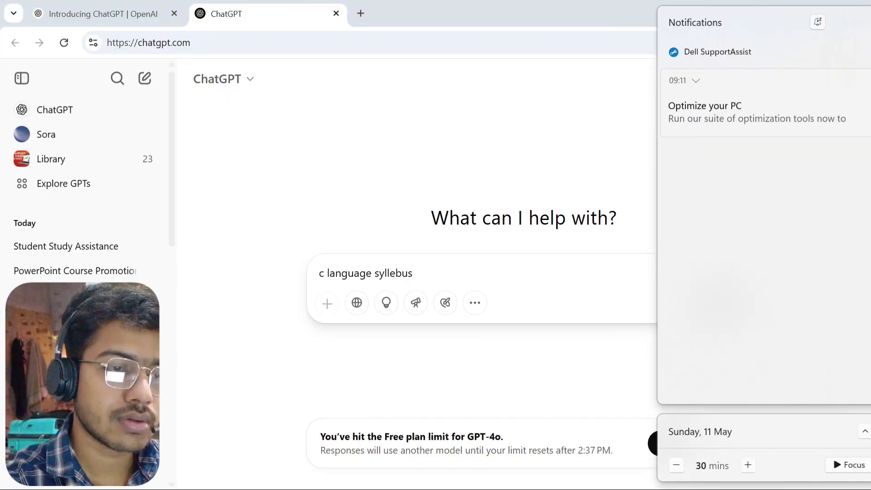
pyautogui.click(397, 239)
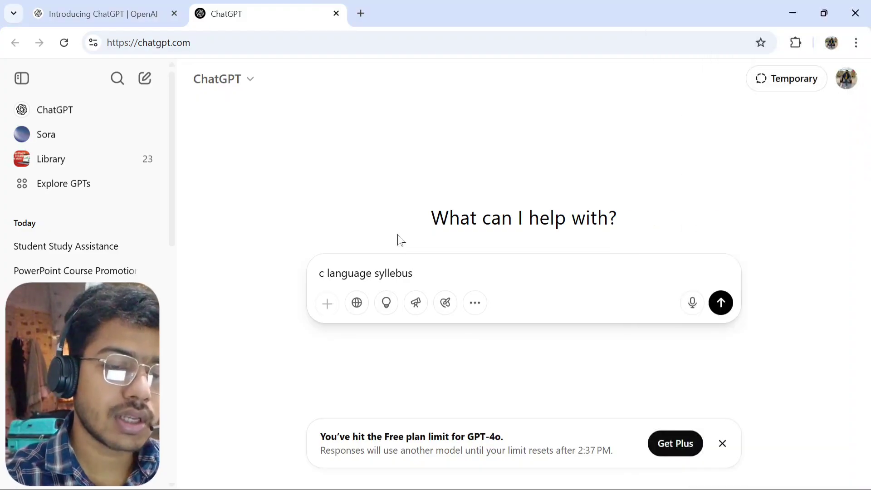
pyautogui.press('Return')
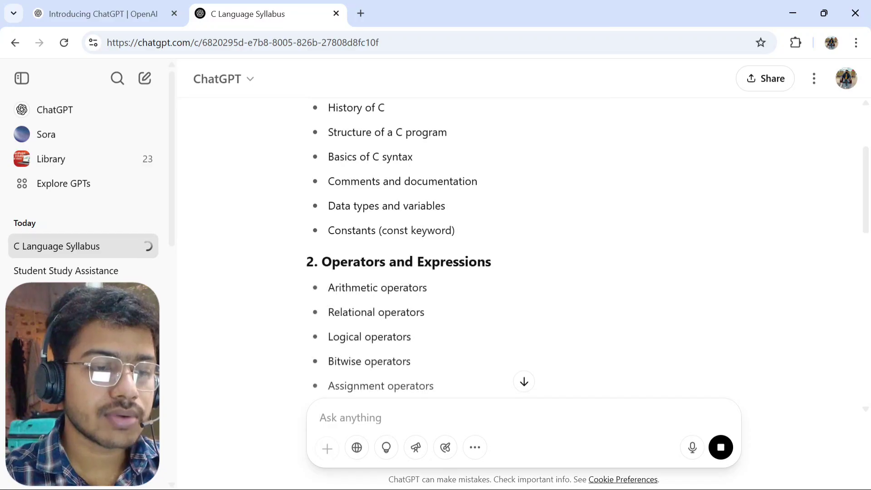
# Step: Request a PDF of the syllabus with the prompt "generate a pdf of this content in colorful"
pyautogui.write('generat')
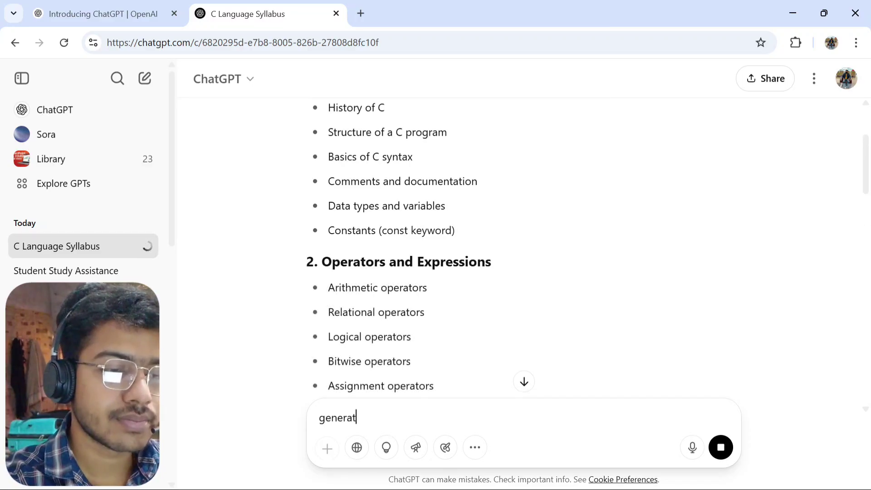
pyautogui.write('e a pdf')
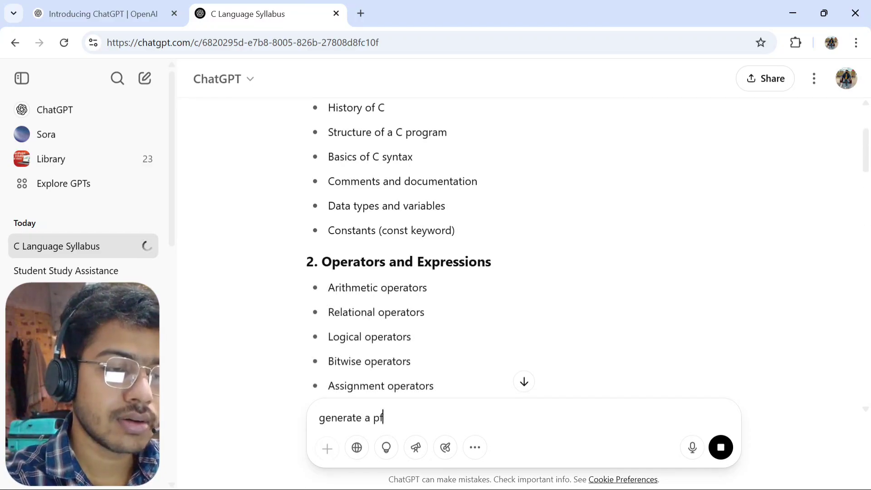
pyautogui.write(' of theo')
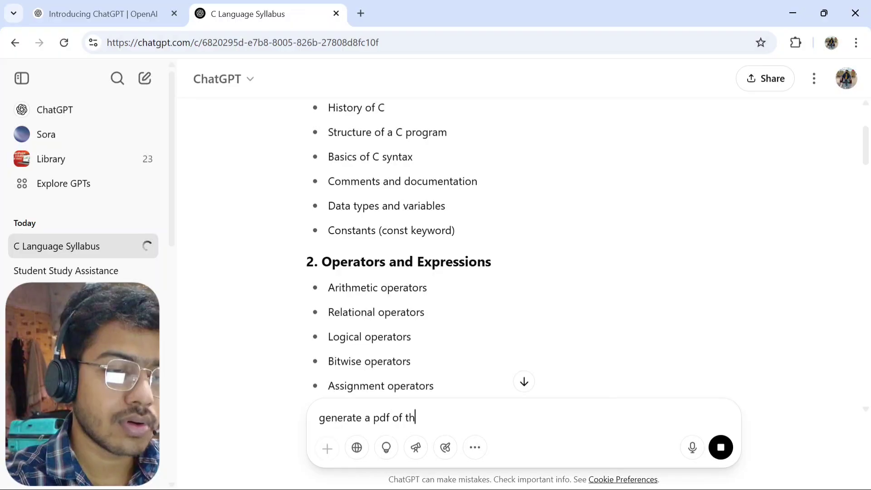
pyautogui.press('BackSpace')
pyautogui.press('BackSpace')
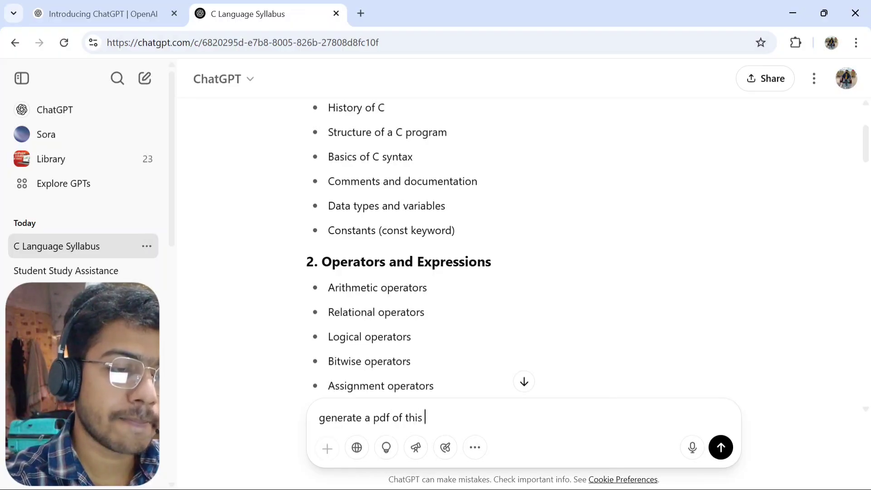
pyautogui.write('is contw')
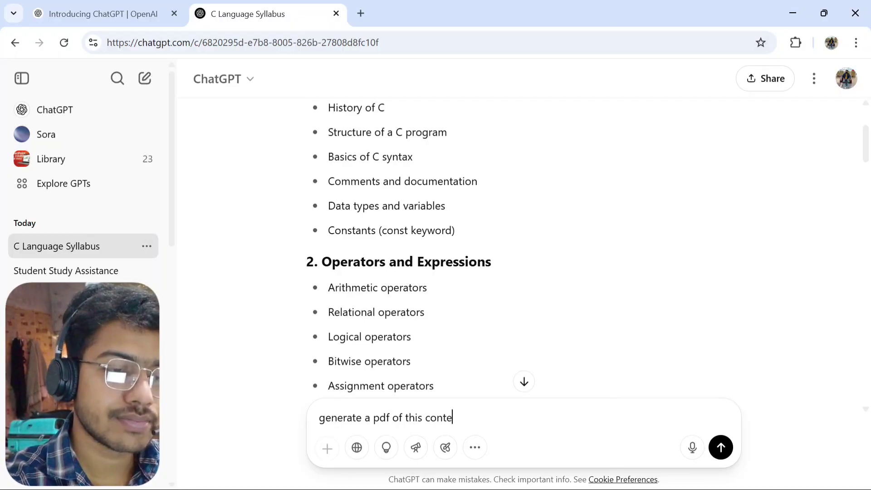
pyautogui.write('nt ')
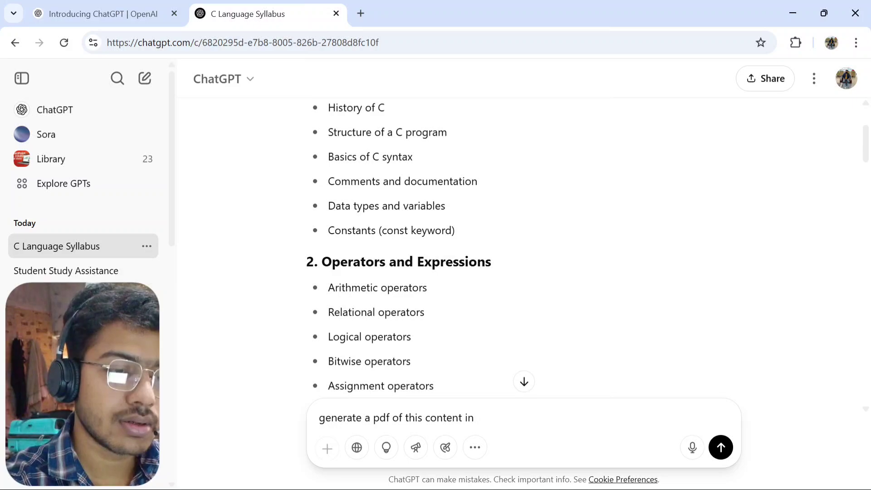
pyautogui.write('in ')
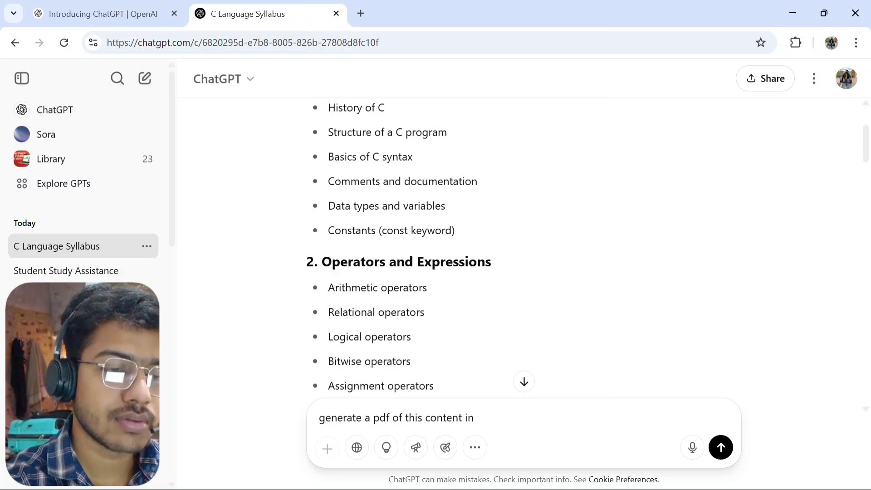
pyautogui.write('clol')
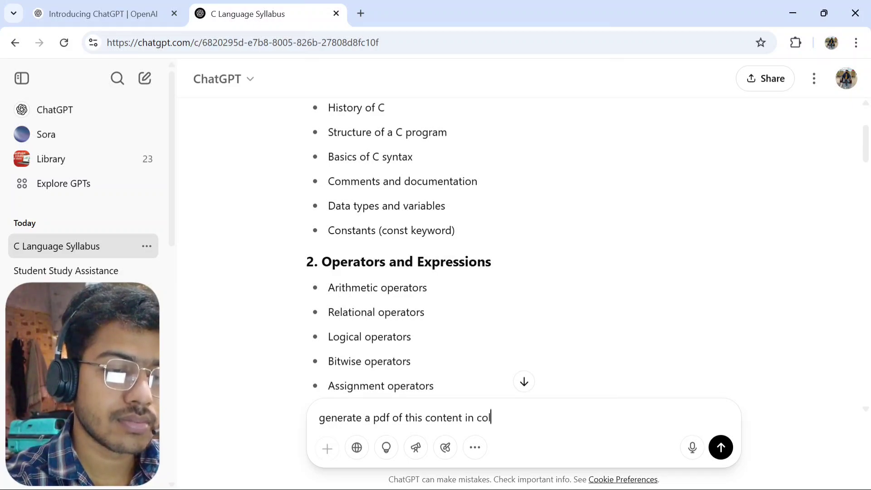
pyautogui.write('orful')
pyautogui.press('Return')
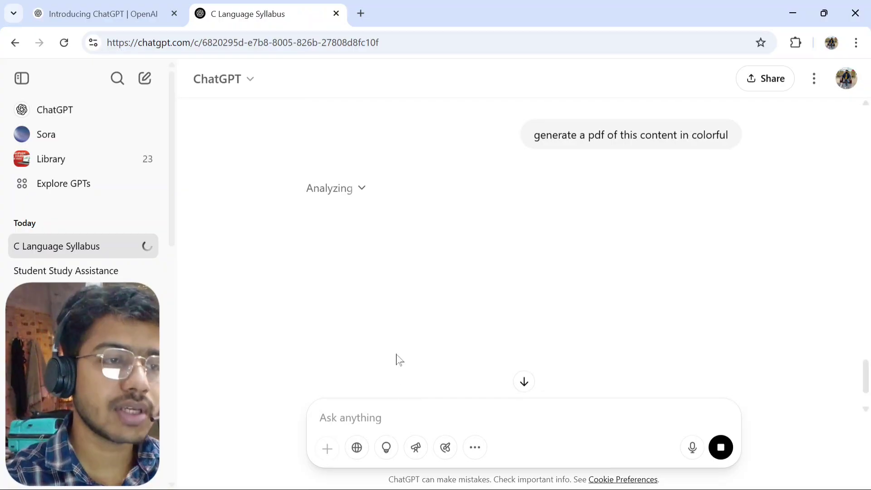
# Step: Download the generated C Language Syllabus PDF and open C_Language_Syllabus.pdf from its download folder
pyautogui.scroll(20, 396, 360)
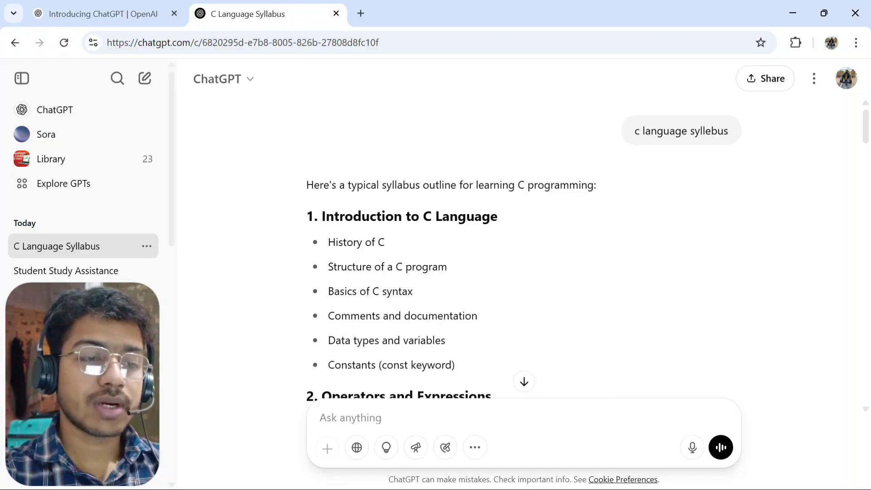
pyautogui.scroll(-2, 460, 333)
pyautogui.scroll(-20, 501, 202)
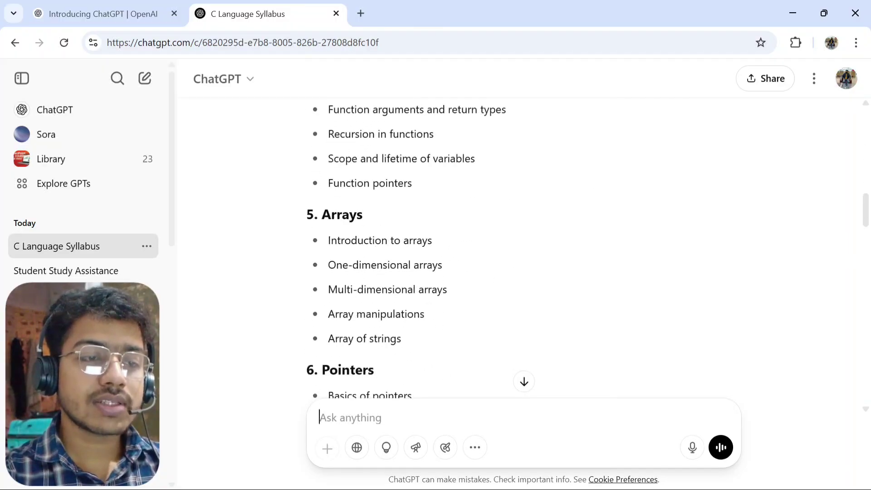
pyautogui.scroll(-2, 381, 240)
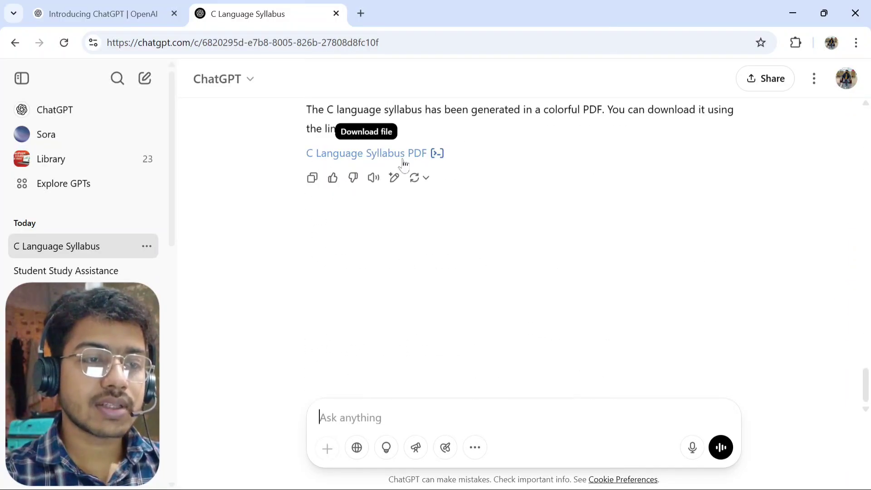
pyautogui.click(362, 153)
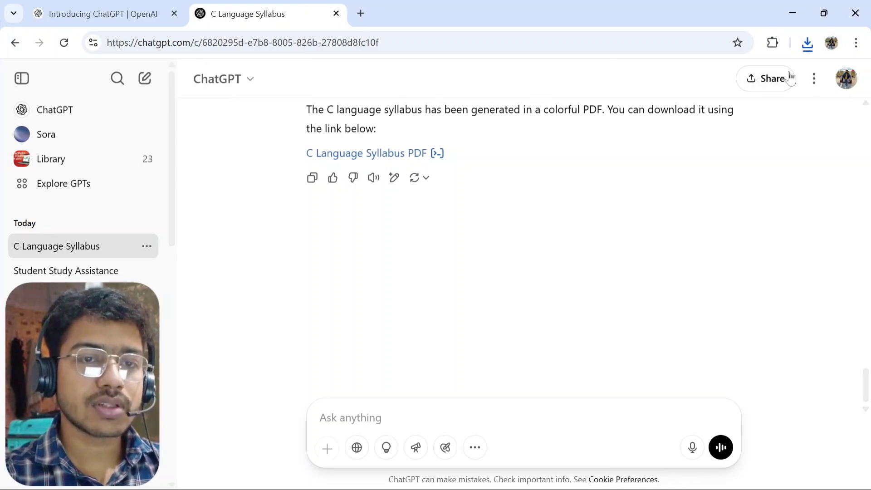
pyautogui.click(808, 42)
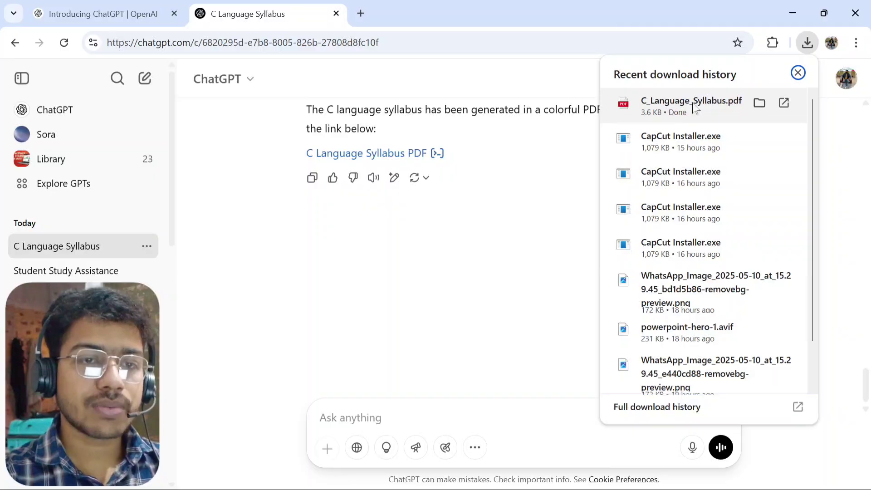
pyautogui.click(760, 103)
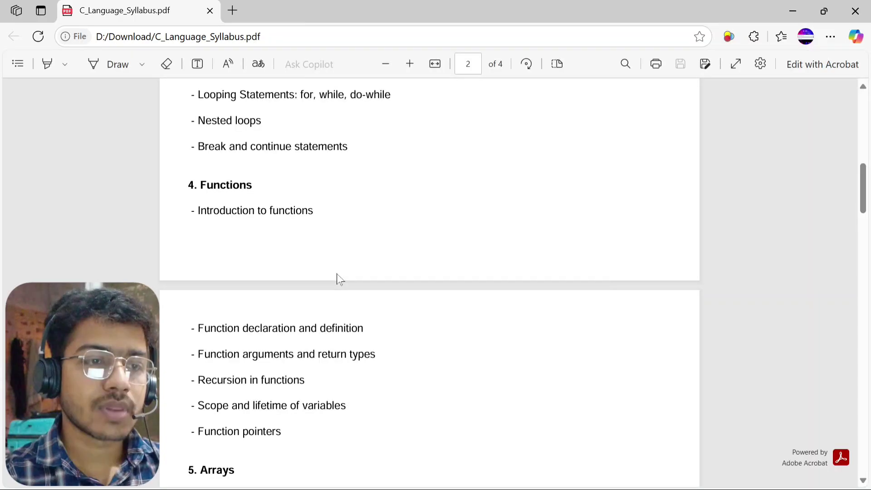
# Step: Look through all pages of the C language syllabus PDF, close it and return to the ChatGPT chat
pyautogui.scroll(-15, 336, 273)
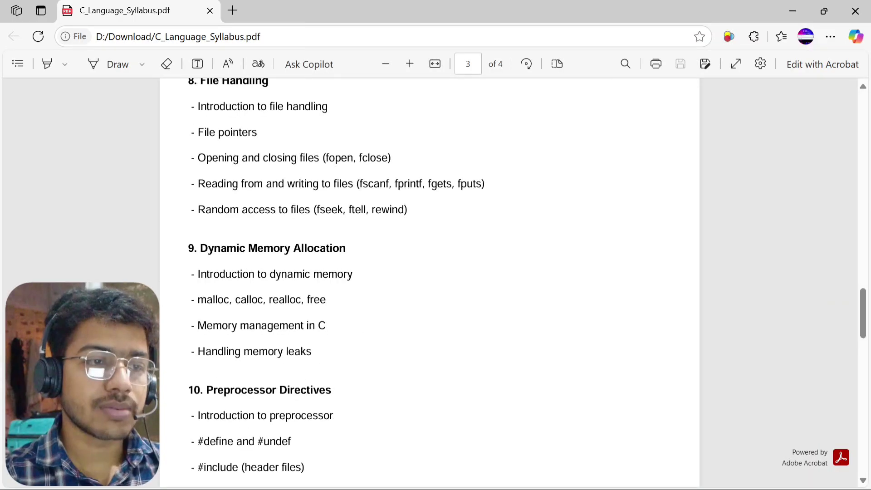
pyautogui.scroll(-15, 430, 282)
pyautogui.scroll(20, 368, 247)
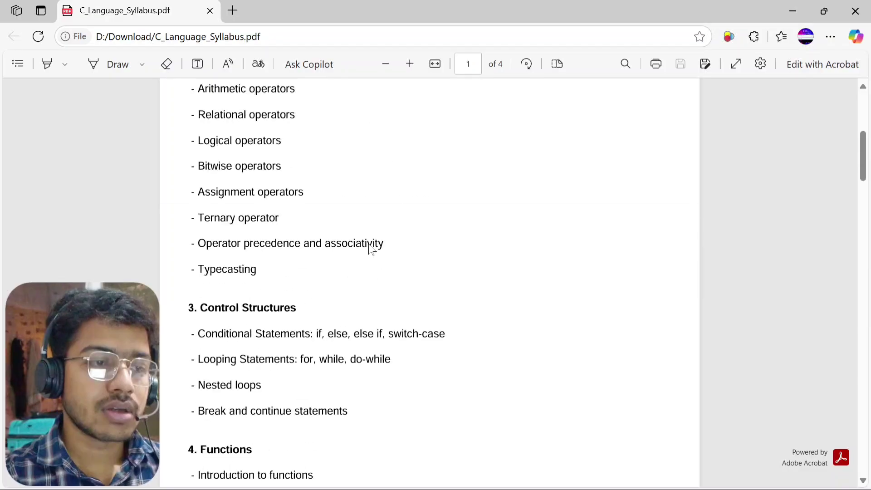
pyautogui.scroll(-2, 371, 246)
pyautogui.scroll(-20, 372, 247)
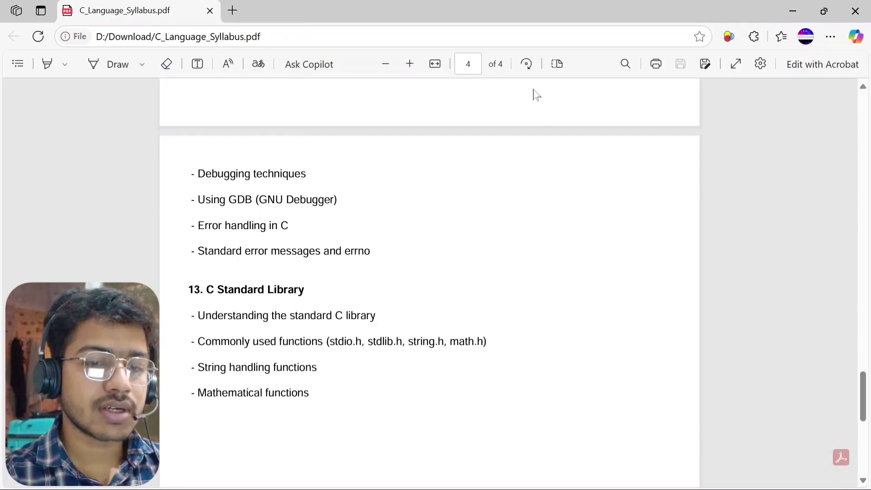
pyautogui.click(858, 6)
pyautogui.click(851, 10)
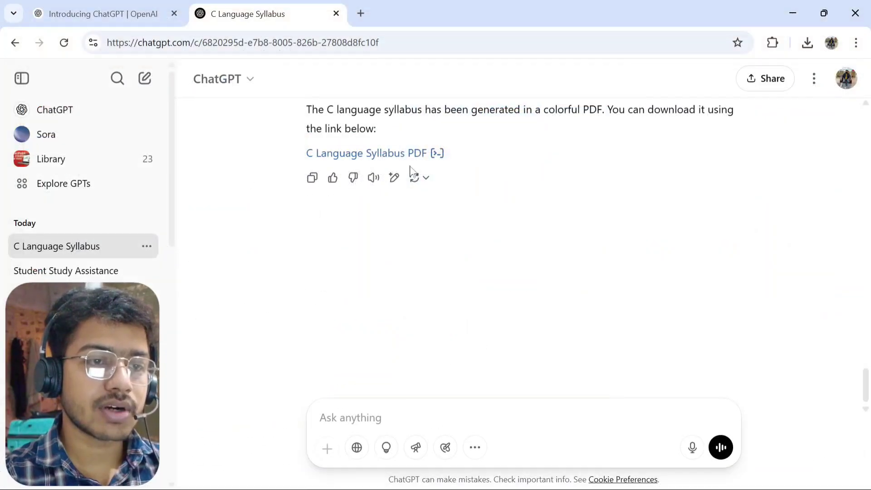
pyautogui.scroll(7, 447, 276)
pyautogui.scroll(-7, 445, 275)
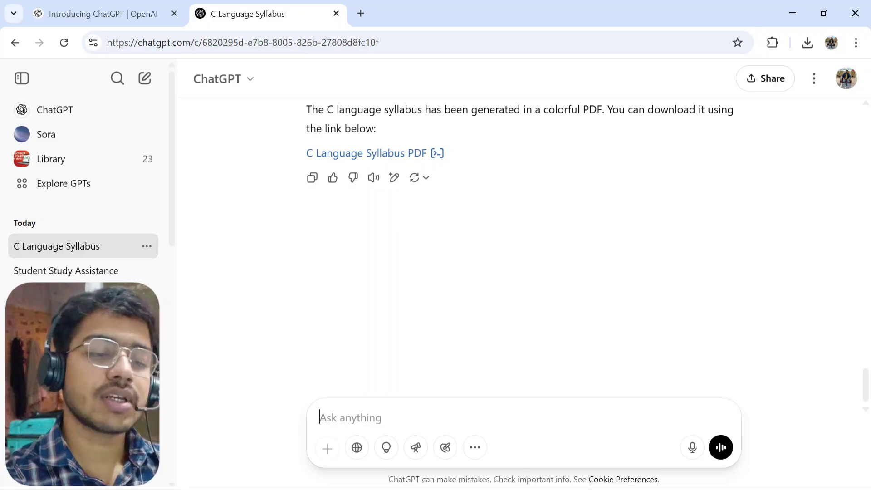
pyautogui.write('hi')
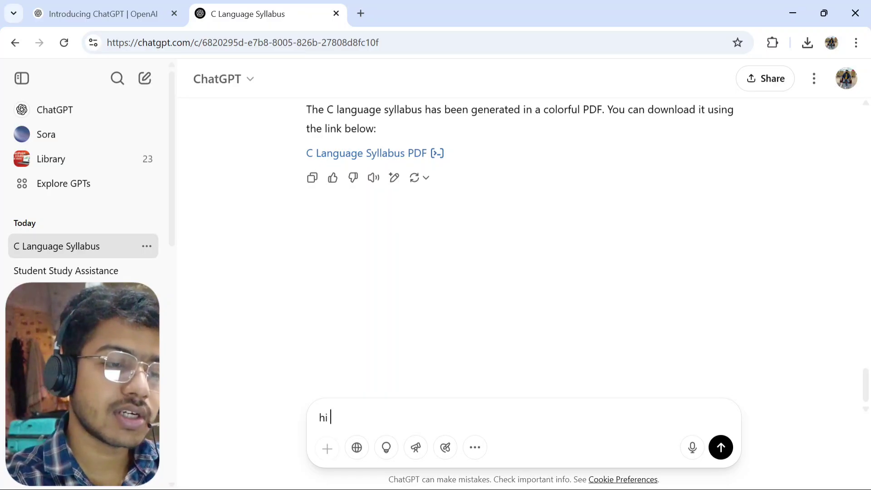
pyautogui.press('BackSpace')
pyautogui.press('BackSpace')
pyautogui.press('BackSpace')
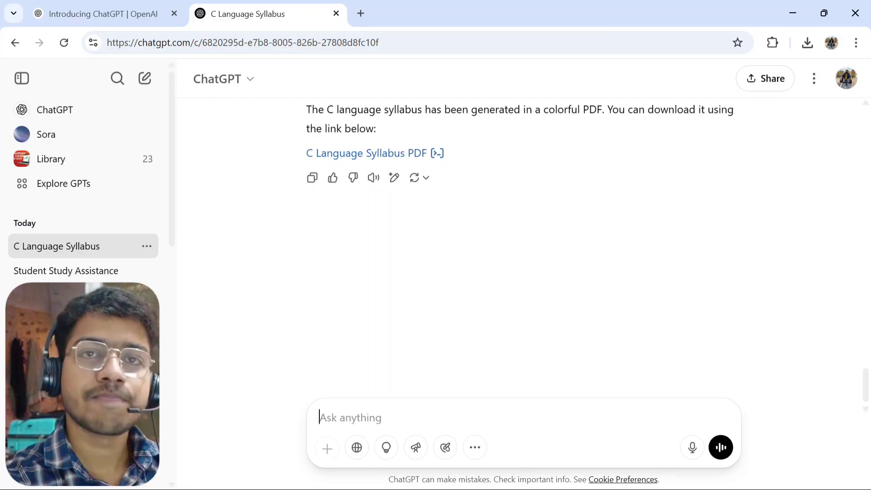
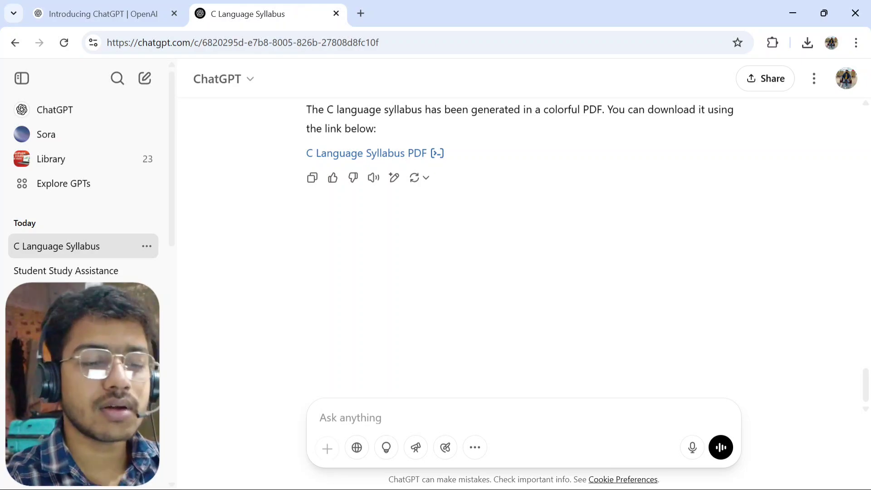
# Step: Send ChatGPT the memory instruction "remember that i call you sir ok"
pyautogui.write('reme')
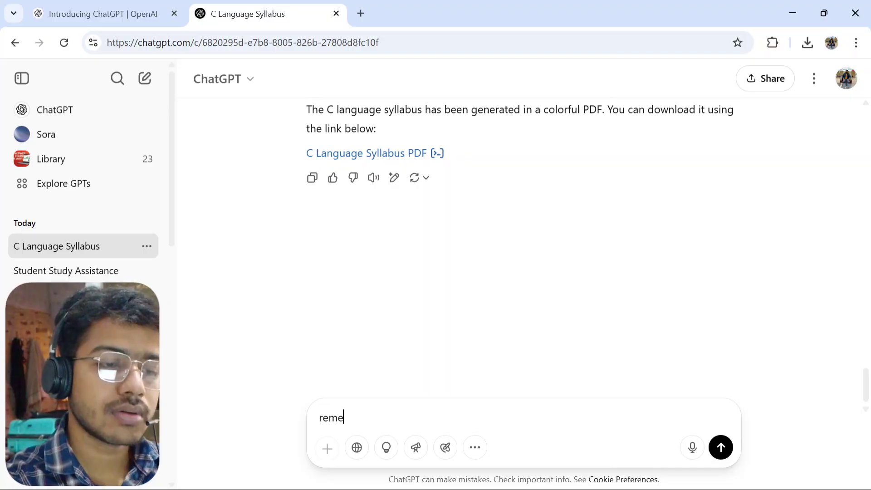
pyautogui.write('mber t')
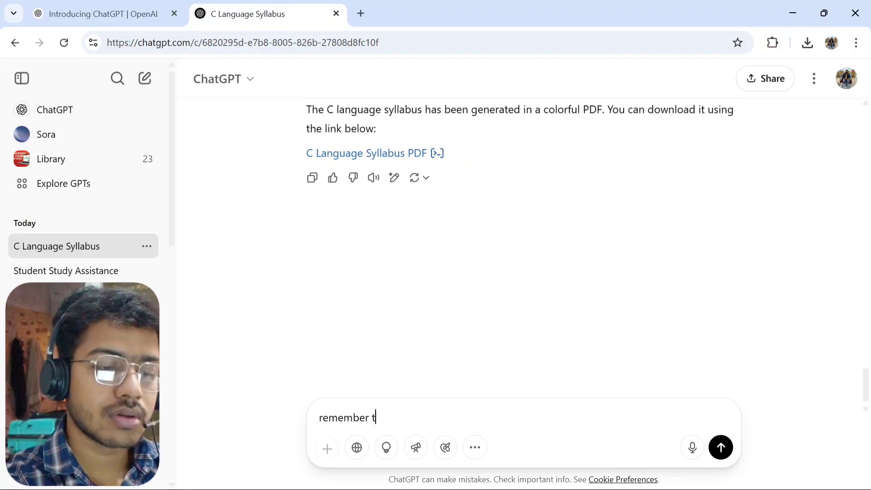
pyautogui.write('ha ')
pyautogui.write(' i')
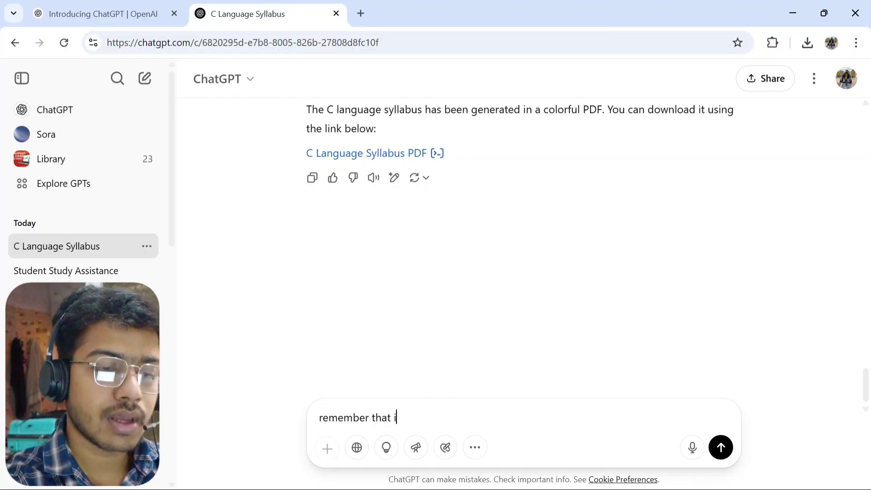
pyautogui.write(' ca')
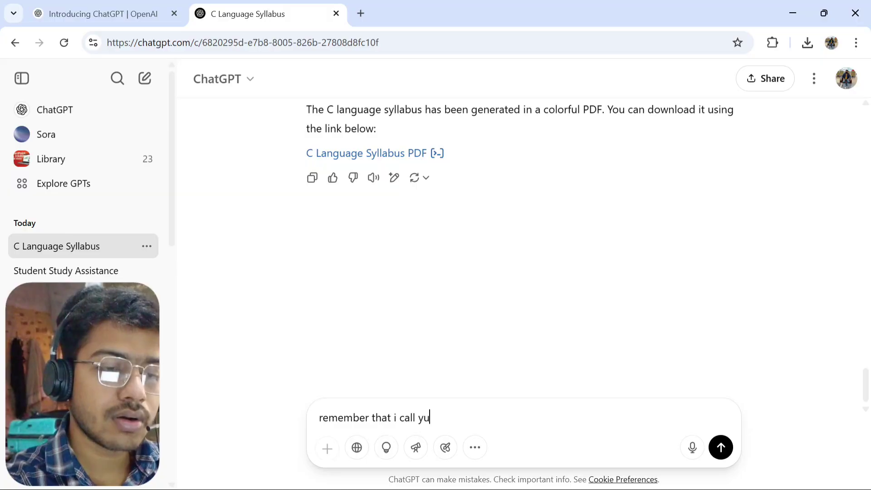
pyautogui.write('ll you s')
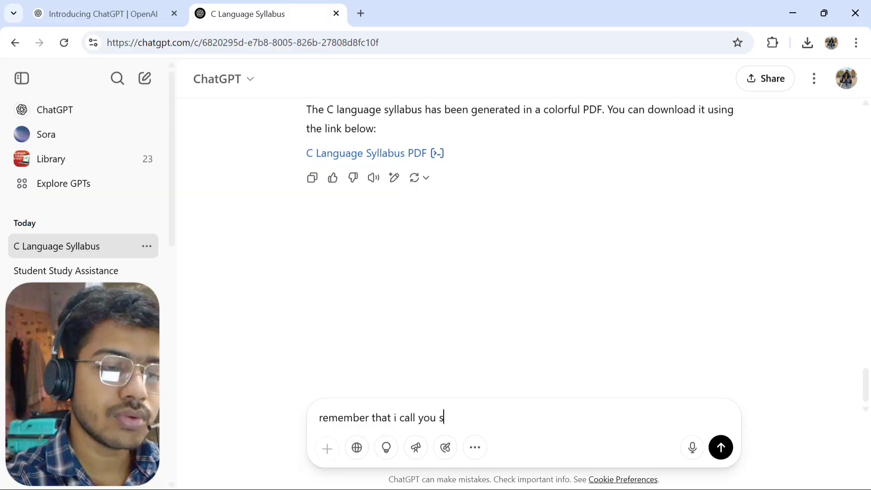
pyautogui.write('lj')
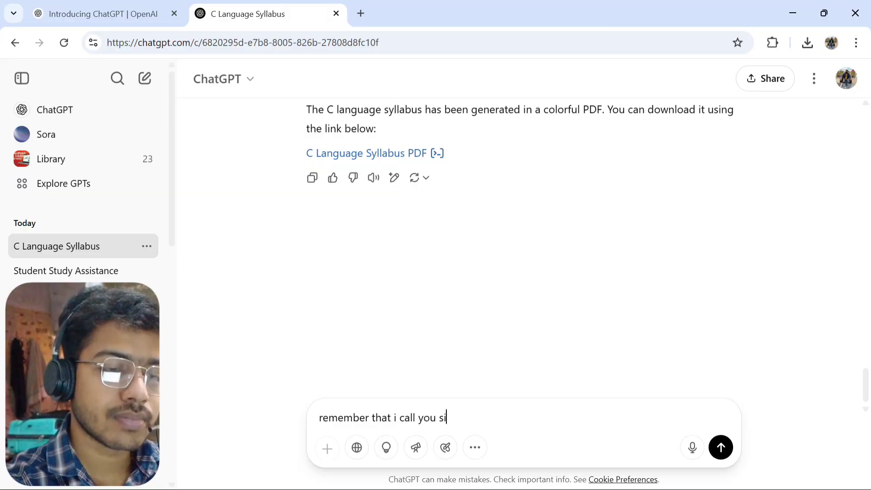
pyautogui.write(' ok')
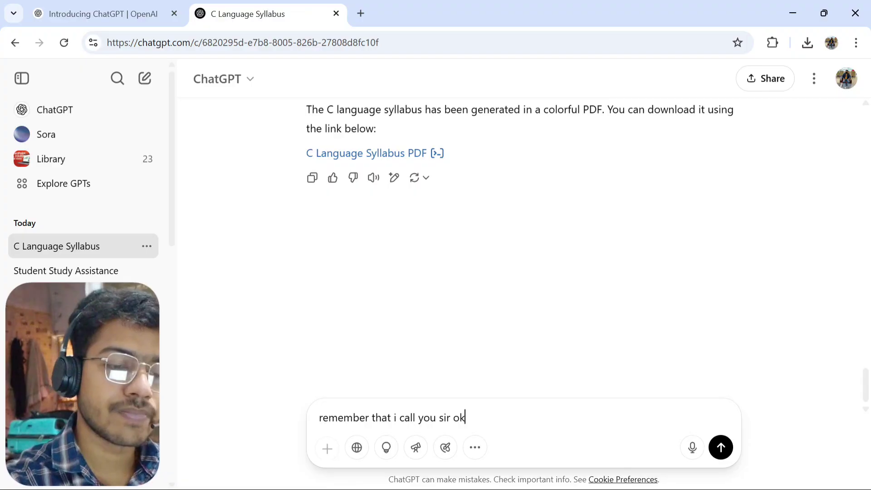
pyautogui.press('Return')
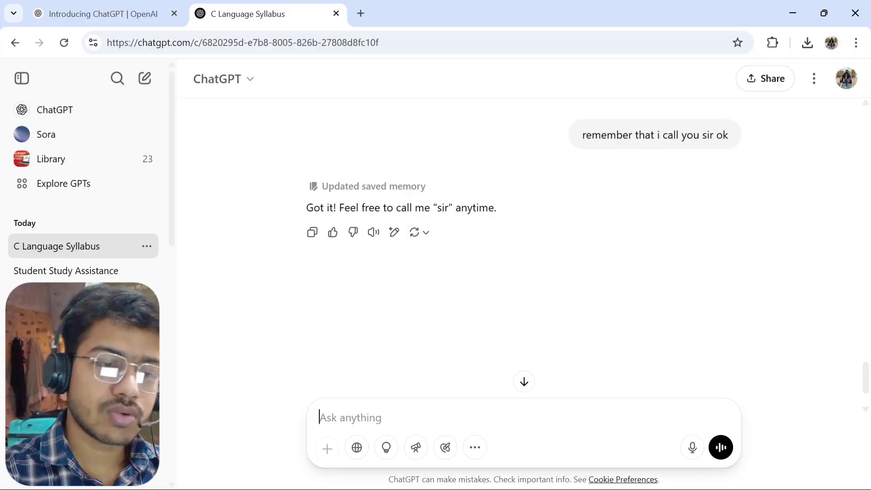
# Step: Send the prompt "sir i want to do business like a school" in the same chat
pyautogui.write('sir')
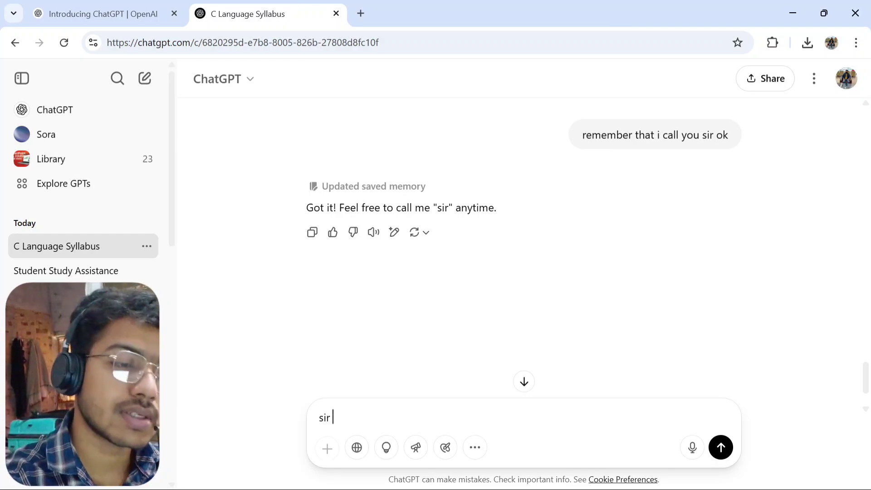
pyautogui.write('i want')
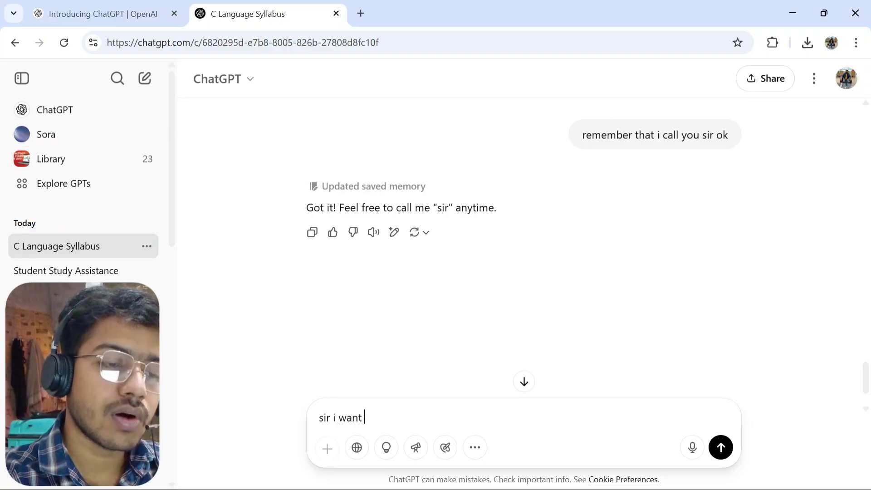
pyautogui.write(' to do ')
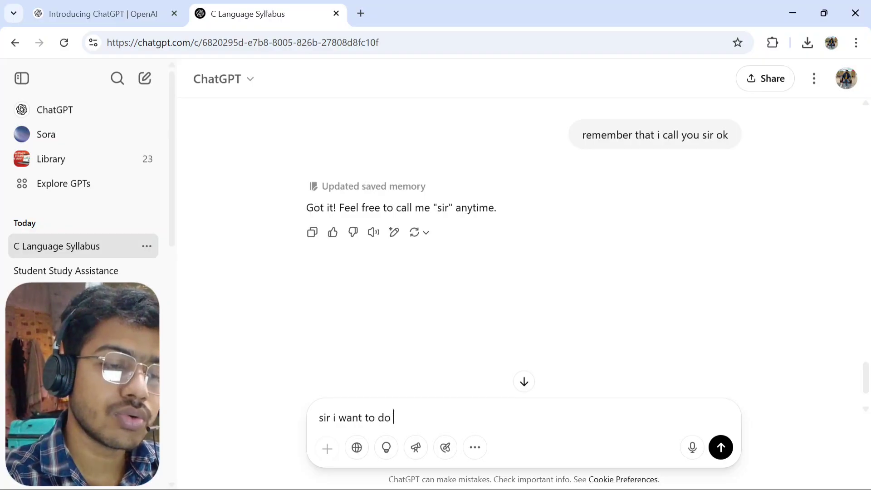
pyautogui.write('business')
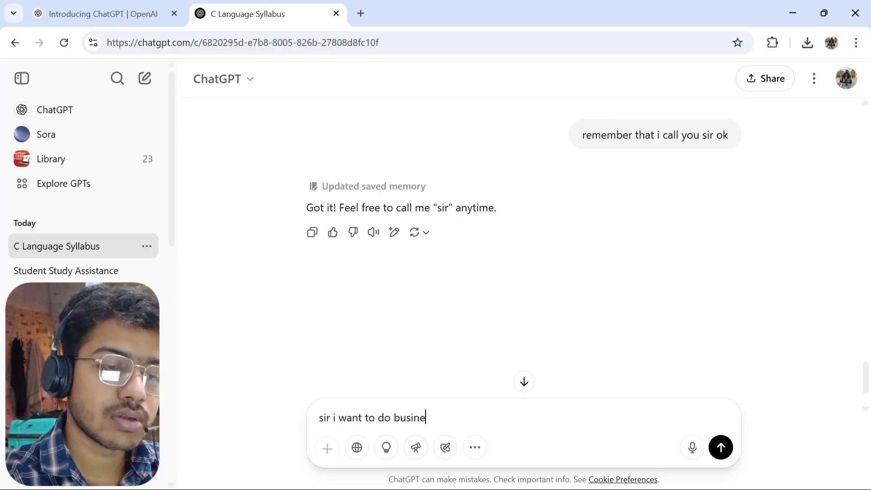
pyautogui.write('ike')
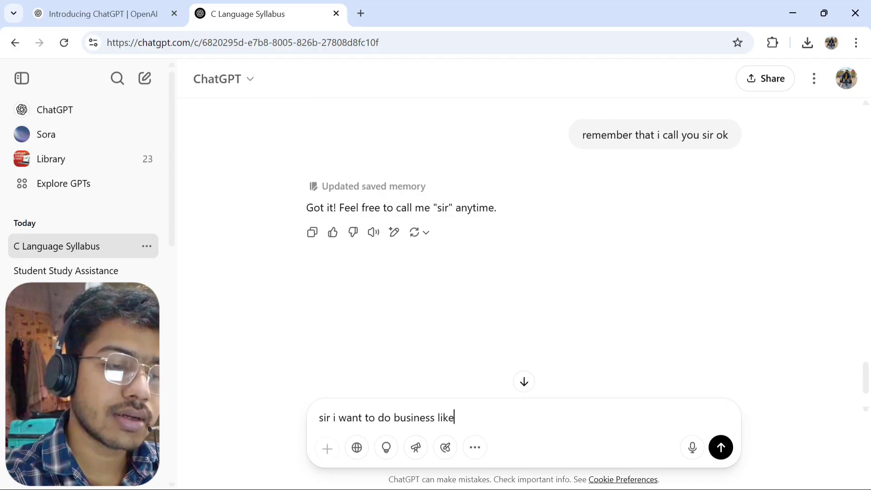
pyautogui.write(' a ')
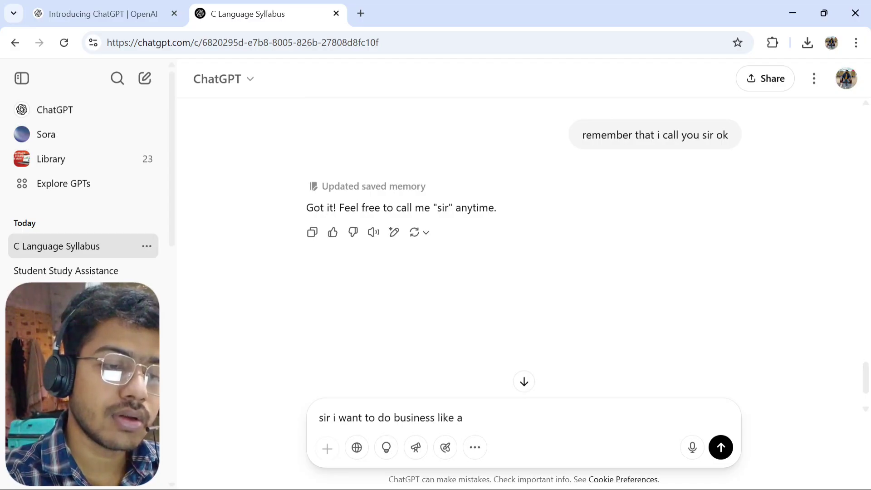
pyautogui.write('school')
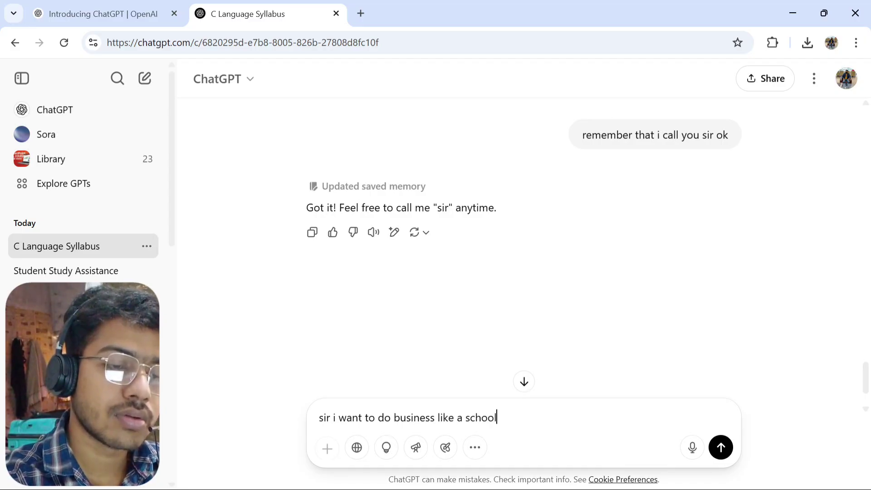
pyautogui.press('Return')
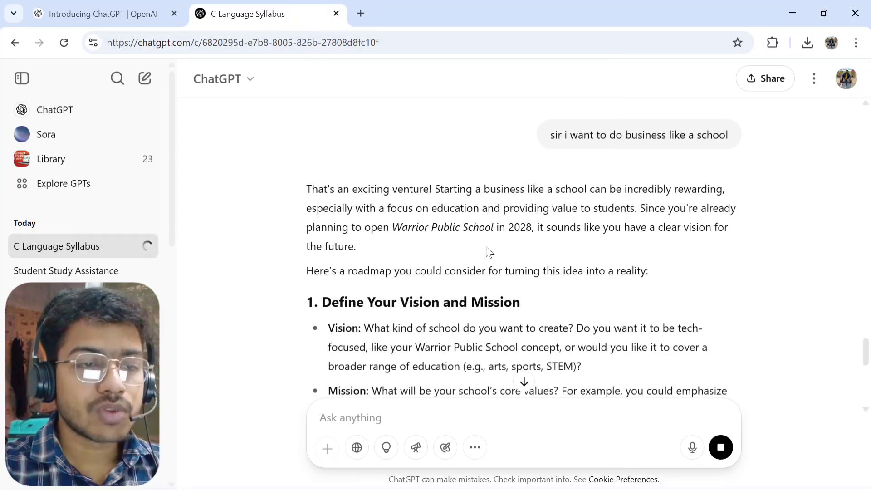
# Step: Read through the school business roadmap in the reply, from the vision and mission section to the closing suggestions
pyautogui.scroll(-4, 488, 251)
pyautogui.scroll(2, 488, 251)
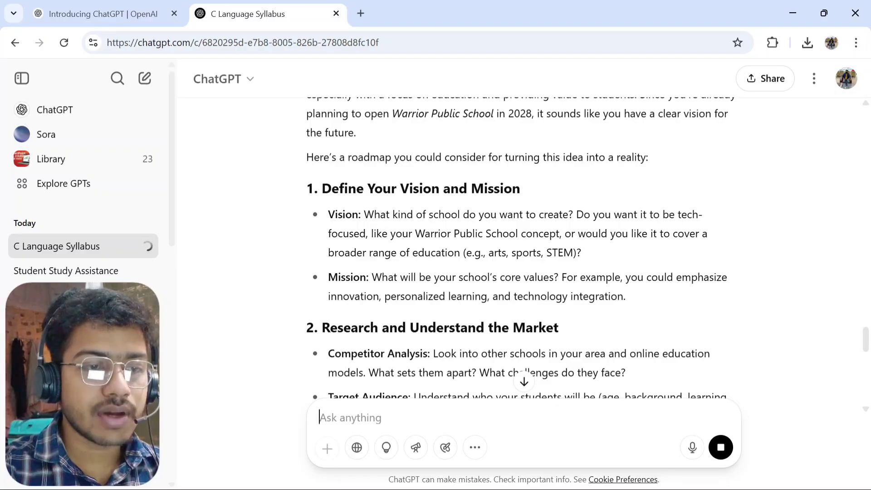
pyautogui.scroll(-1, 363, 308)
pyautogui.scroll(-2, 361, 309)
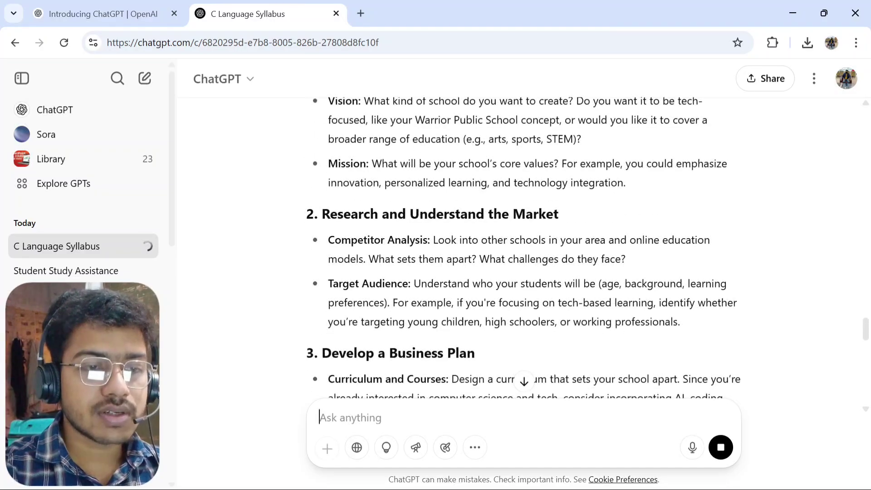
pyautogui.scroll(-2, 568, 227)
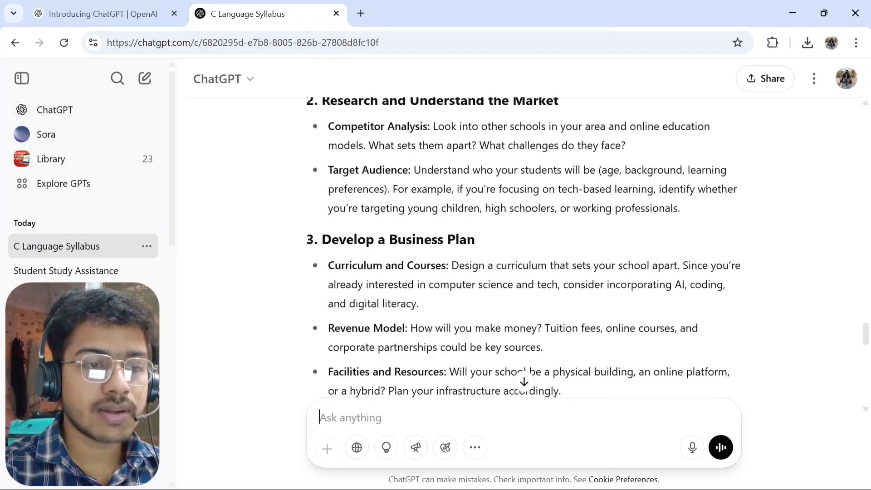
pyautogui.scroll(-15, 402, 271)
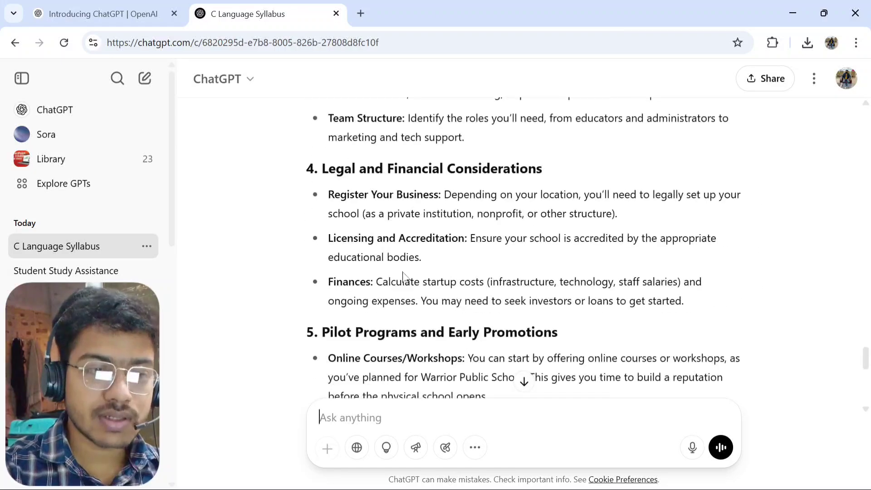
pyautogui.scroll(15, 416, 272)
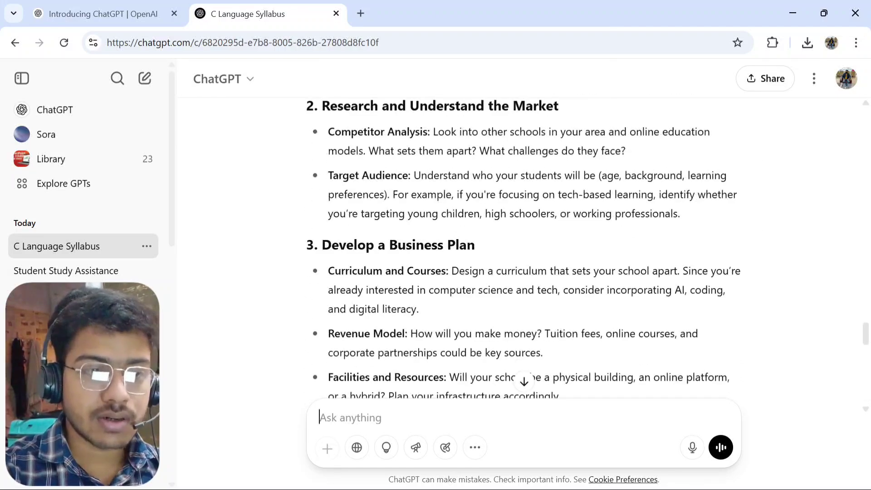
pyautogui.scroll(-7, 422, 268)
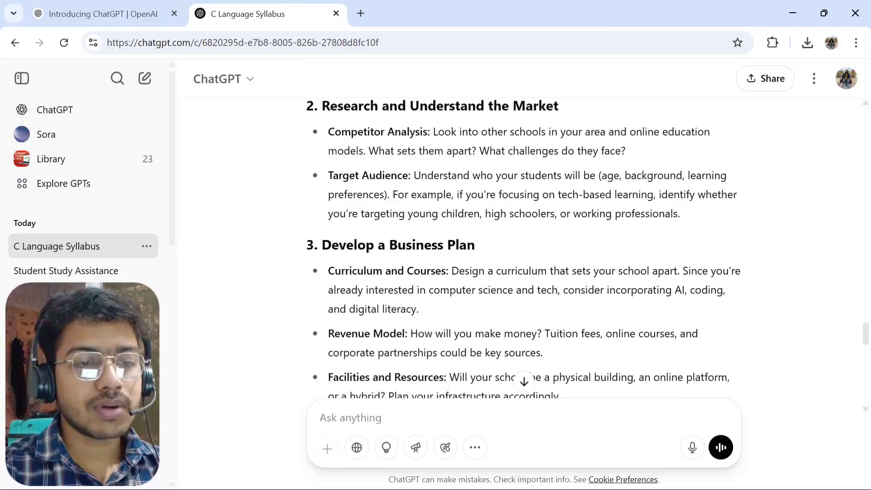
pyautogui.scroll(-5, 522, 383)
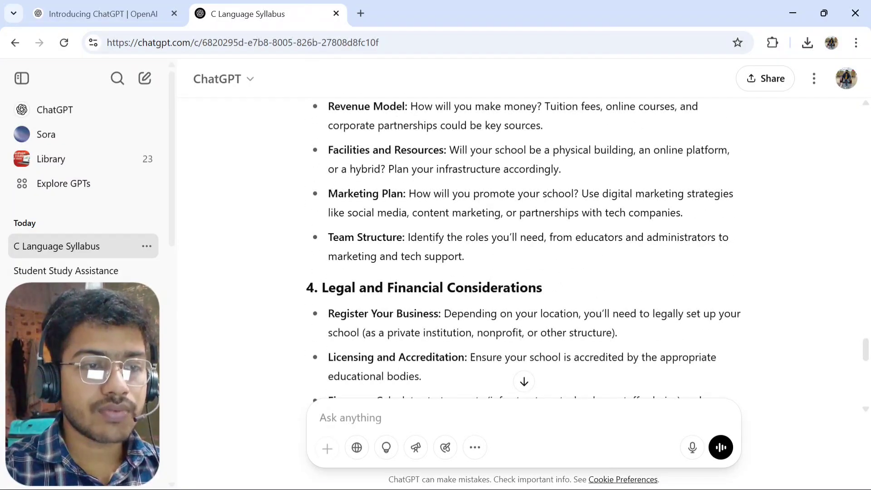
pyautogui.scroll(2, 335, 217)
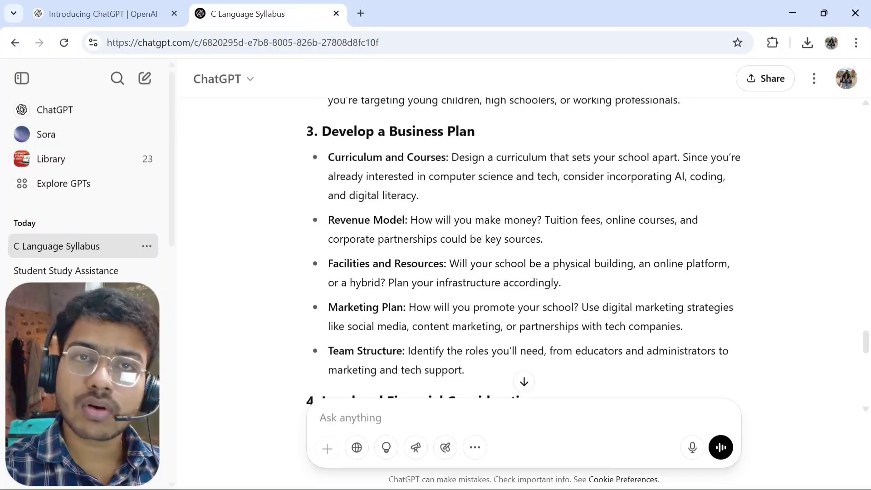
pyautogui.scroll(-5, 452, 172)
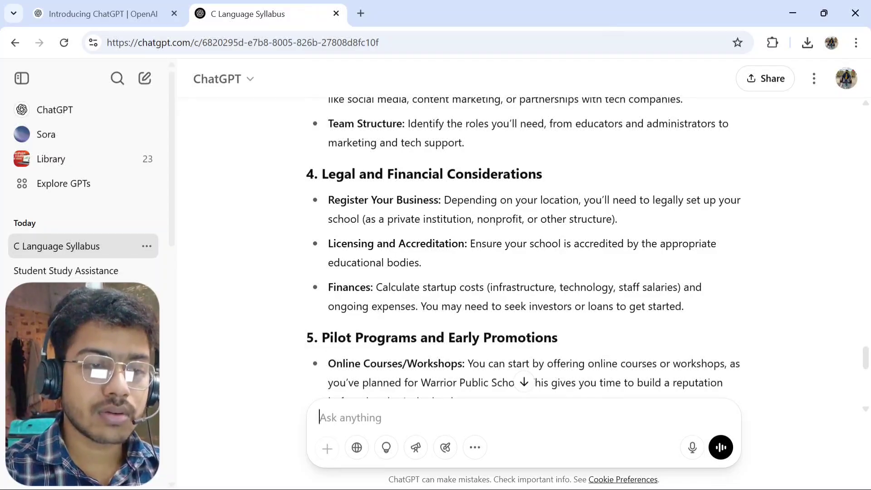
pyautogui.scroll(-5, 522, 248)
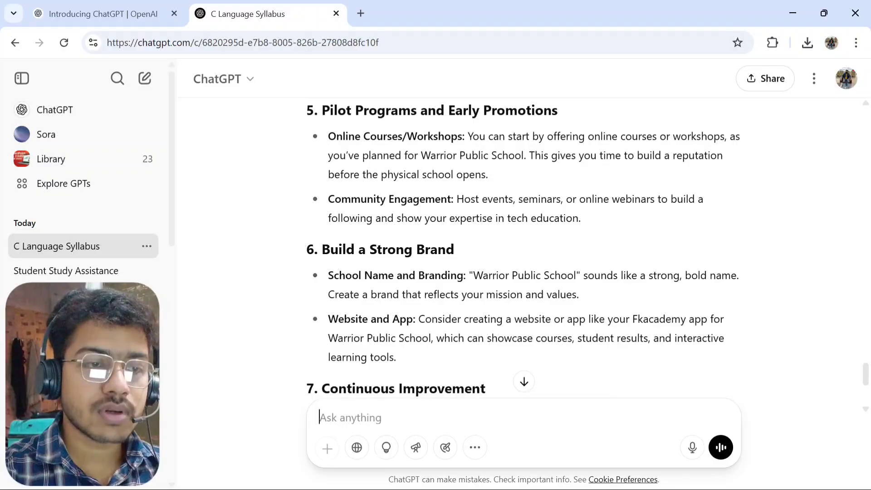
pyautogui.scroll(-5, 463, 263)
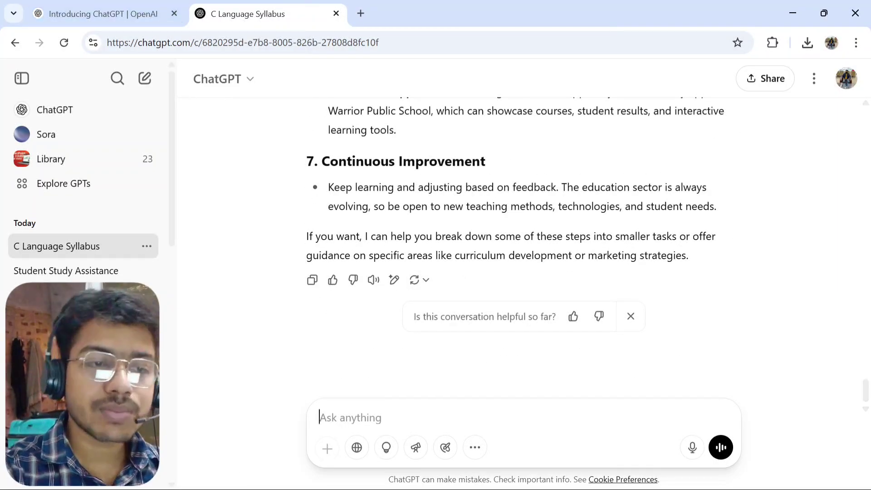
pyautogui.scroll(14, 422, 225)
pyautogui.scroll(-14, 423, 225)
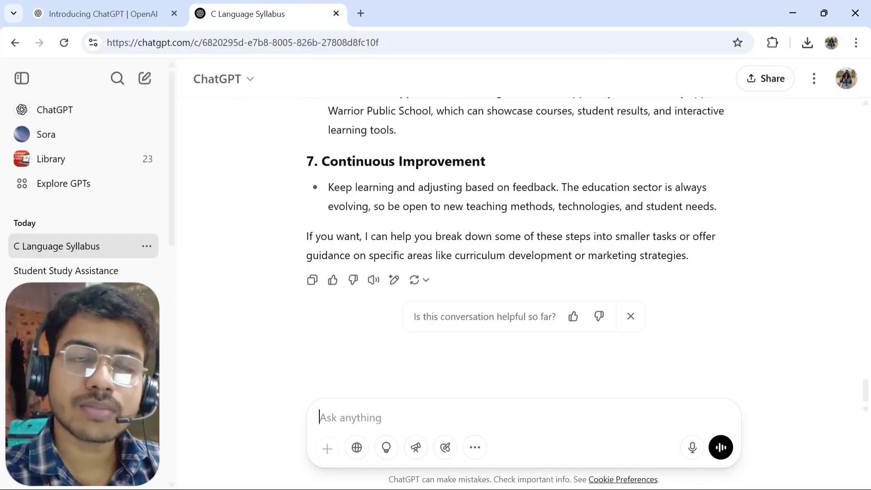
# Step: Send the prompt "generate a pic chandauli warrior school" in the same ChatGPT chat
pyautogui.write('ge')
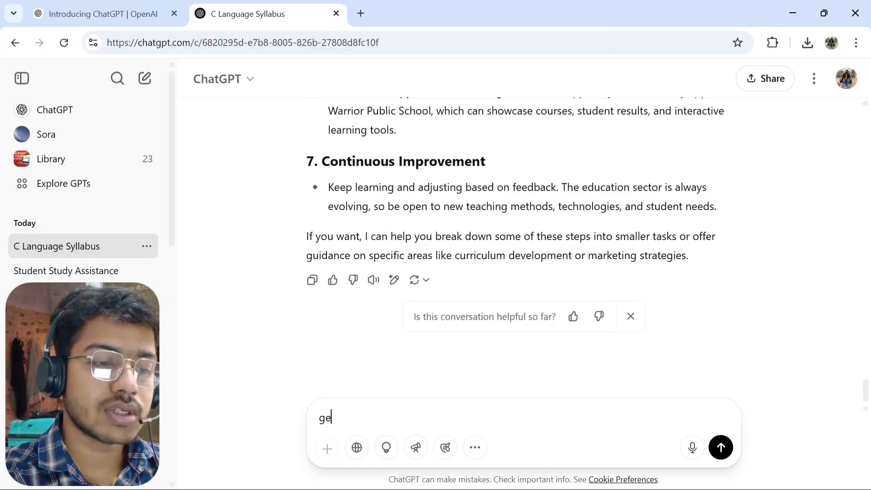
pyautogui.write('nerate a ')
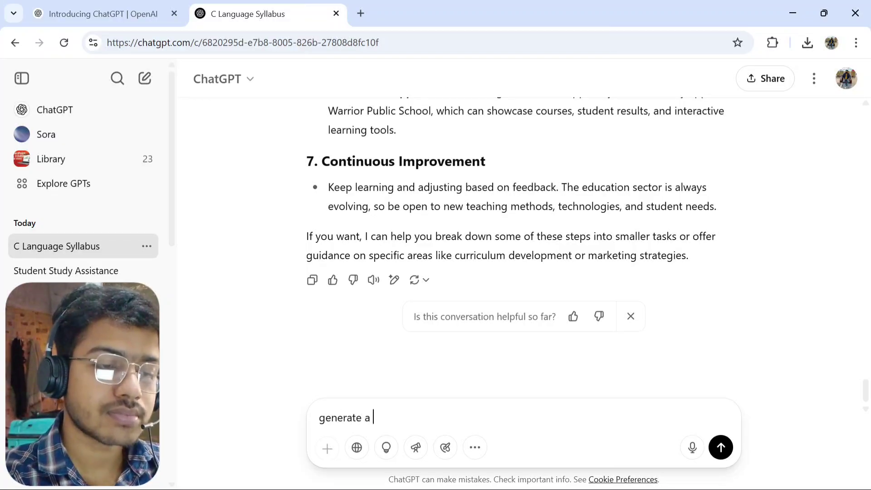
pyautogui.write('pic')
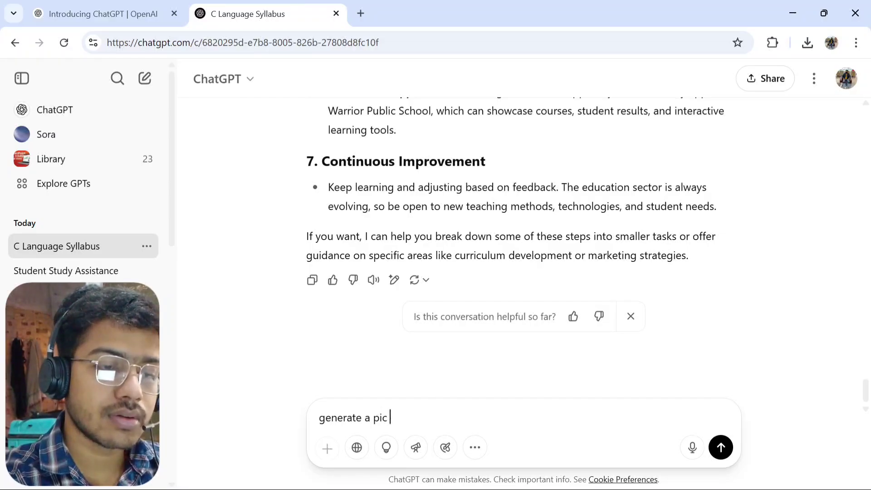
pyautogui.write(' chandau')
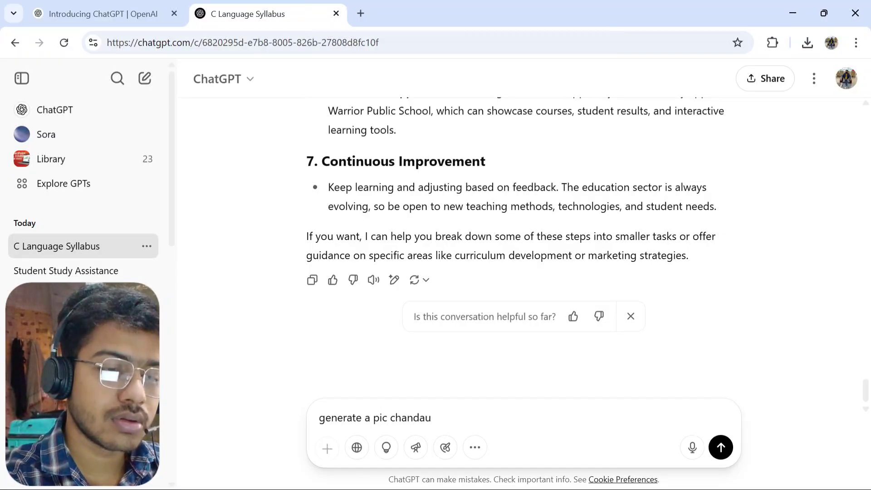
pyautogui.press('BackSpace')
pyautogui.press('BackSpace')
pyautogui.press('BackSpace')
pyautogui.press('BackSpace')
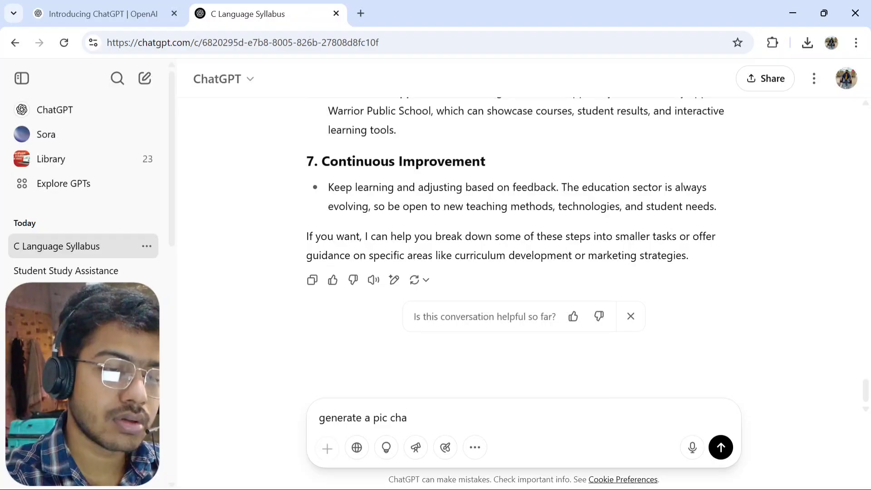
pyautogui.write('ndauli ')
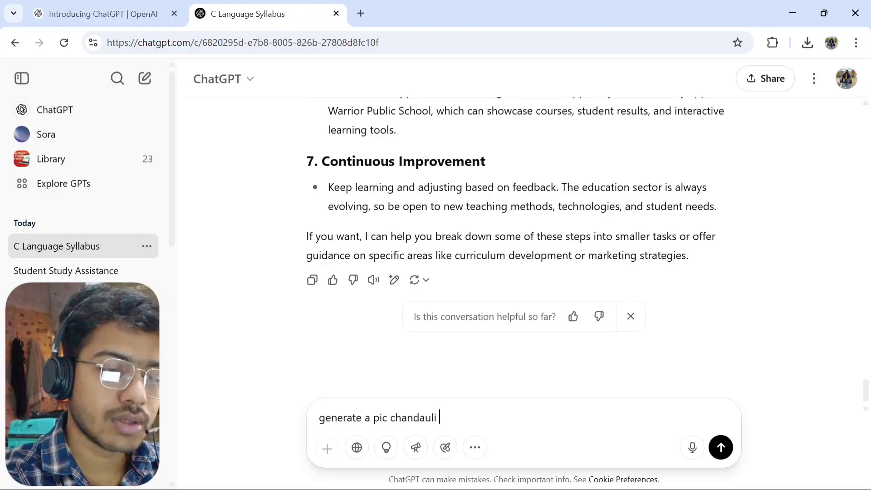
pyautogui.write('warrior ')
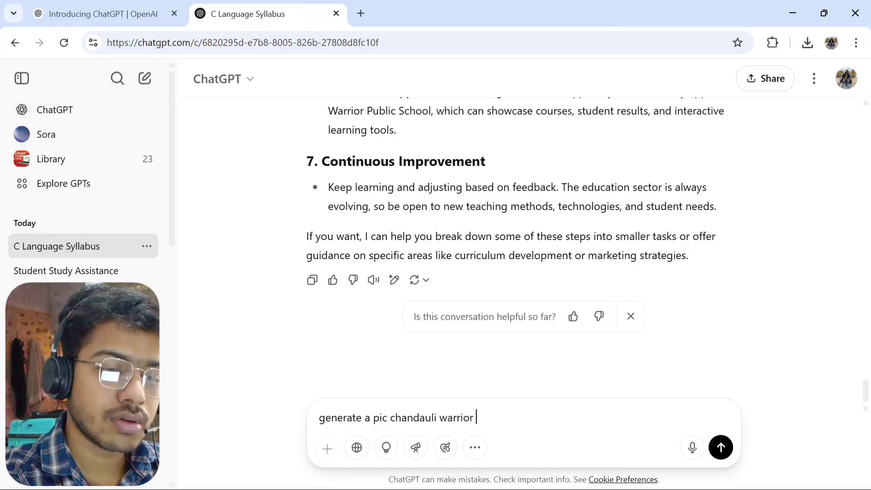
pyautogui.write('school')
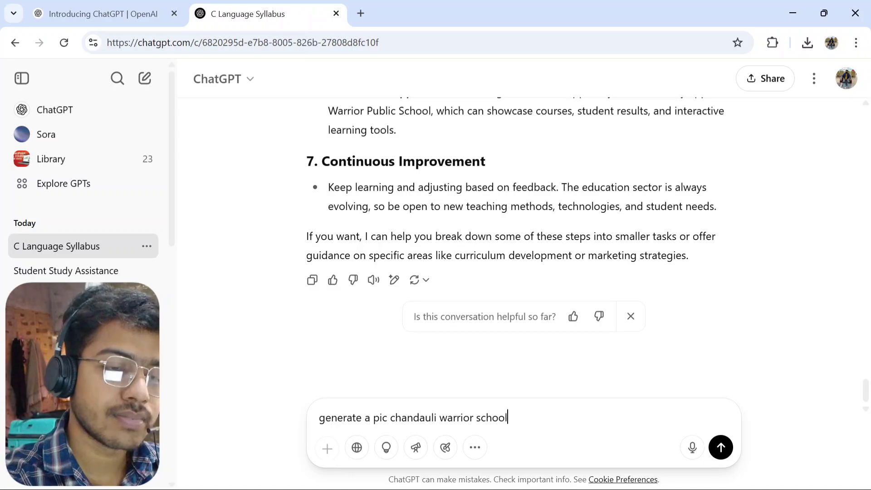
pyautogui.press('Return')
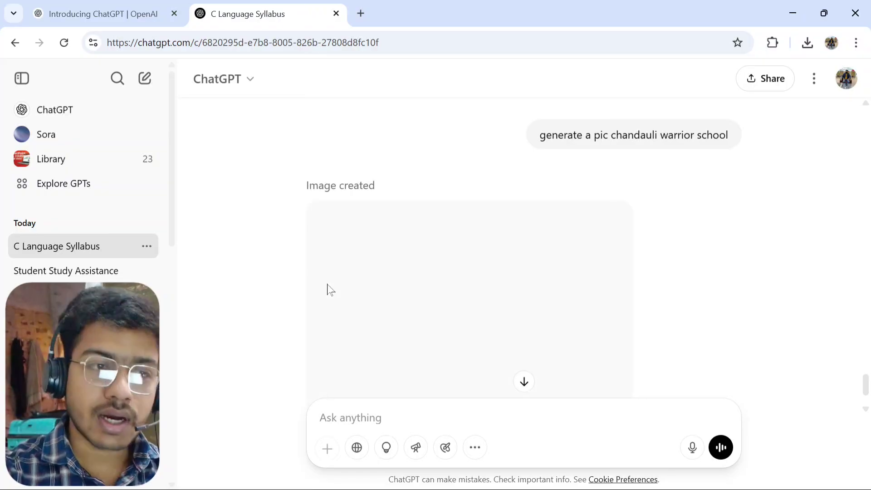
# Step: Download the generated Chandauli Warrior School picture and show the saved file in its folder
pyautogui.scroll(-2, 330, 289)
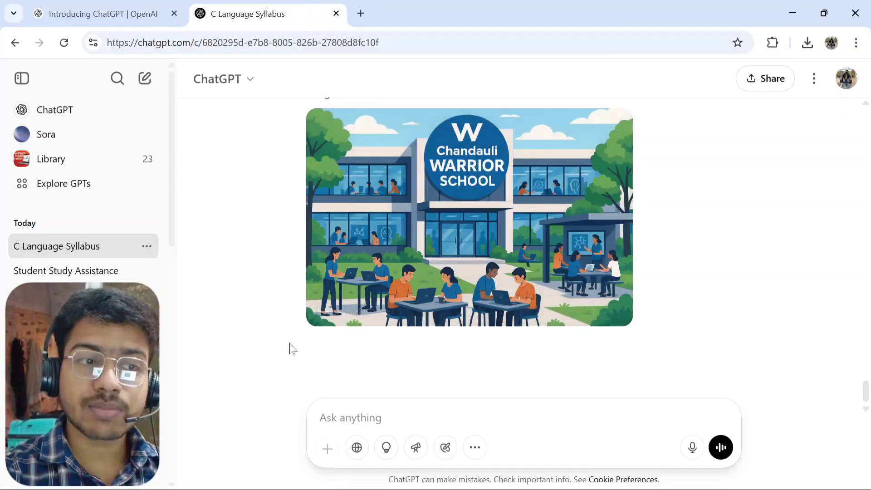
pyautogui.moveTo(491, 123)
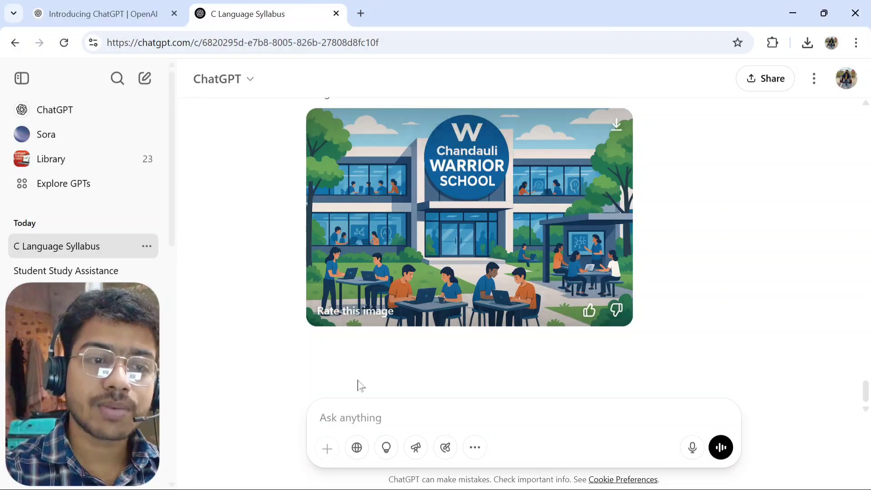
pyautogui.moveTo(506, 223)
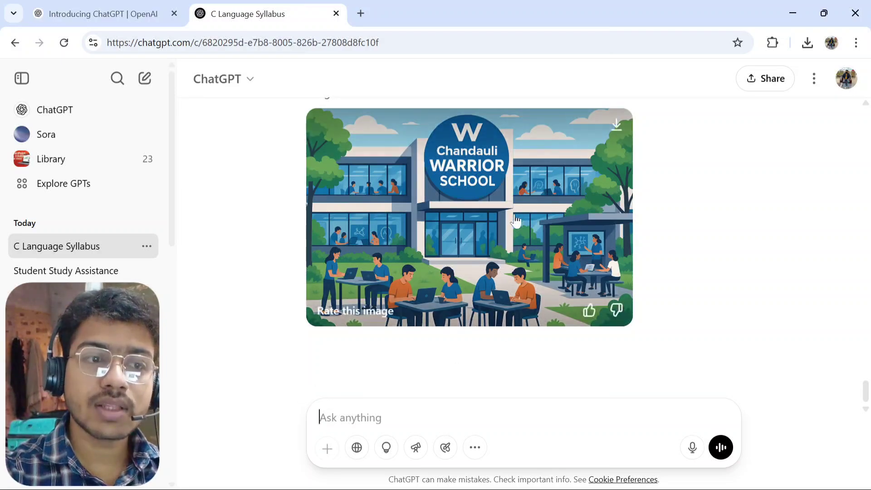
pyautogui.click(619, 133)
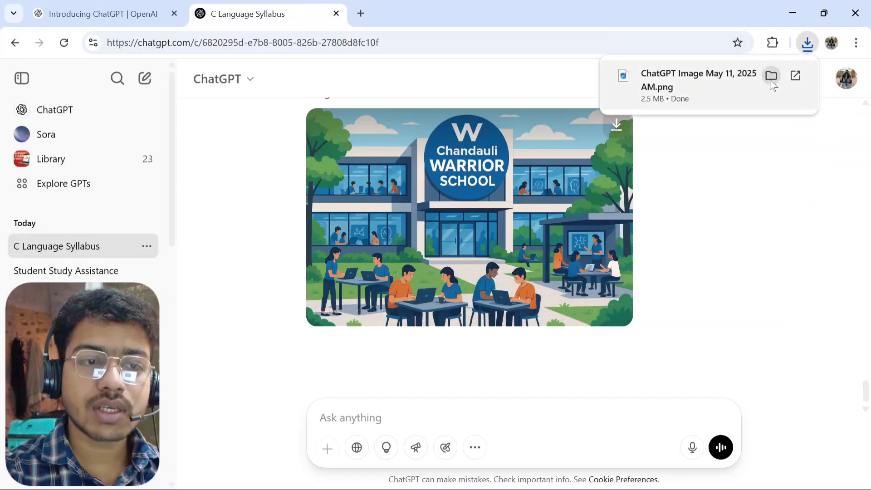
pyautogui.click(771, 76)
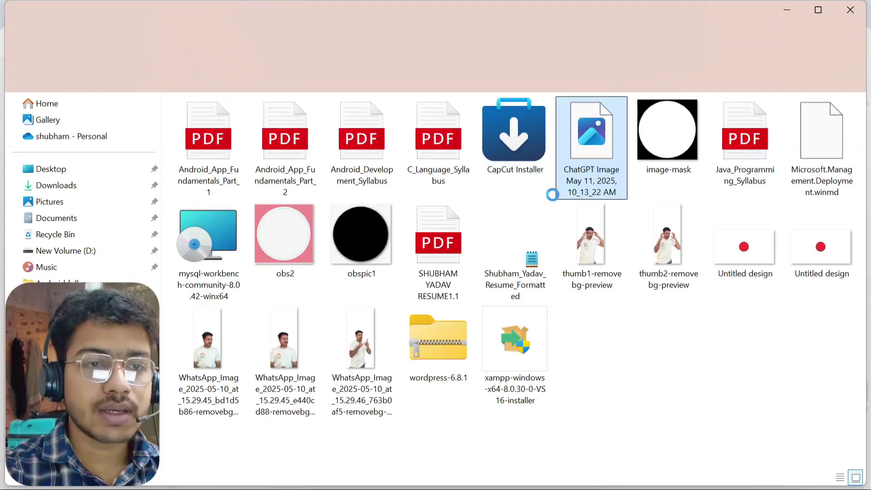
# Step: Open the downloaded ChatGPT school image from the Download folder and maximize the image viewer
pyautogui.rightClick(585, 152)
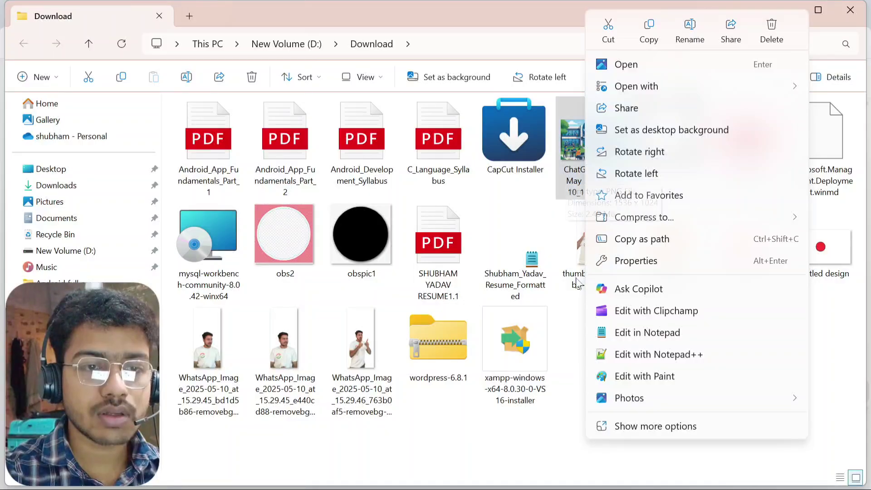
pyautogui.click(573, 146)
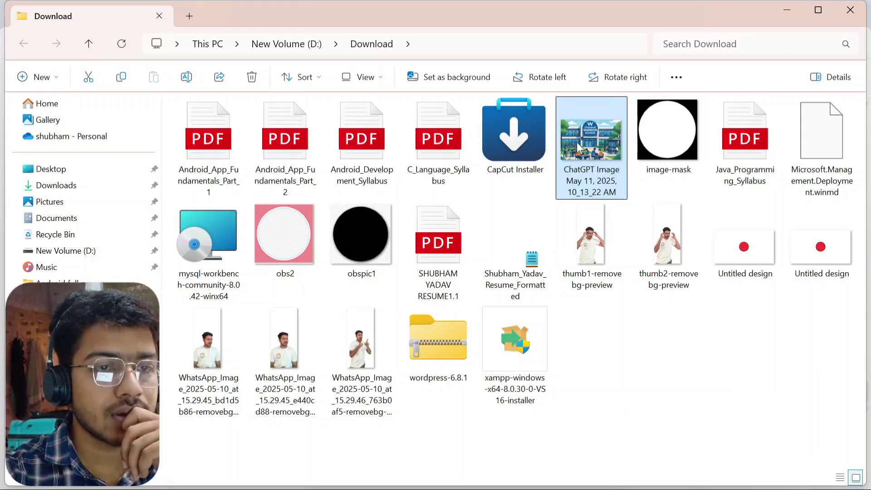
pyautogui.doubleClick(579, 146)
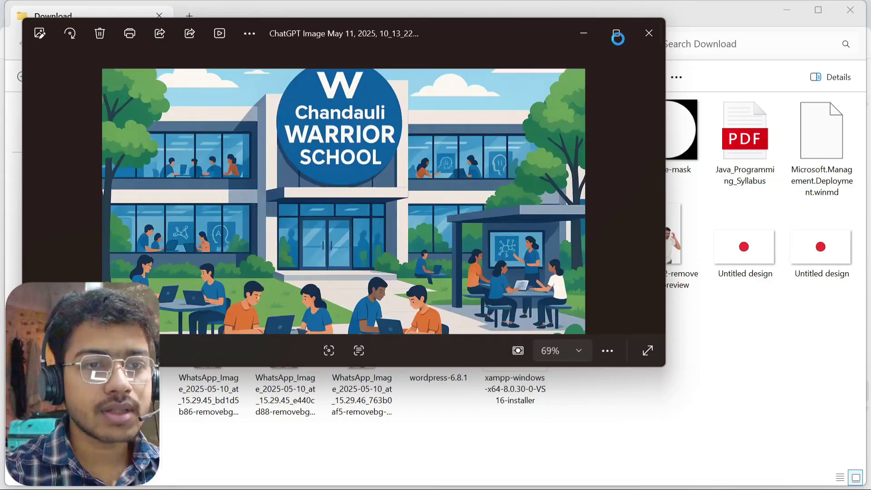
pyautogui.click(615, 34)
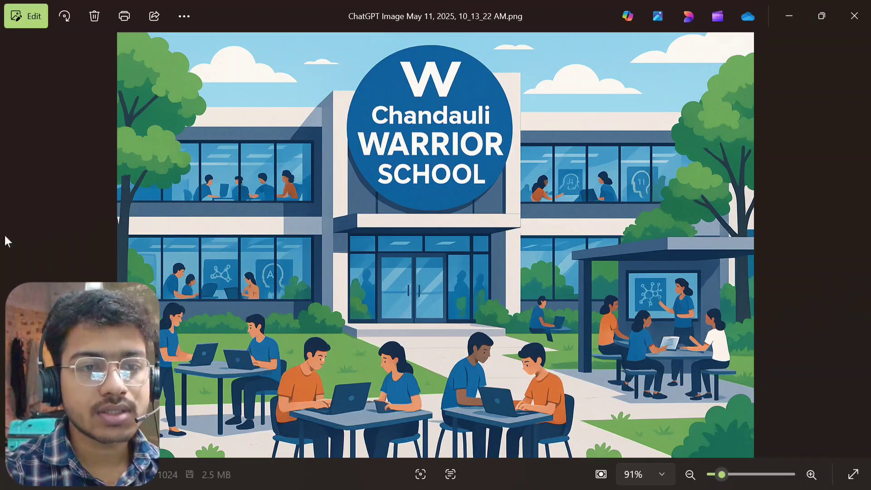
# Step: Set the opened school picture as the desktop background, and put away the image viewer and the Download folder window
pyautogui.rightClick(358, 187)
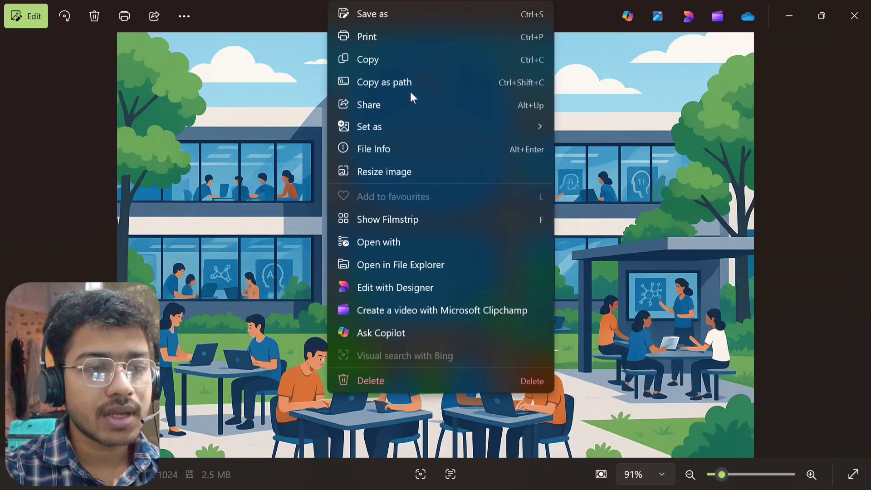
pyautogui.click(595, 149)
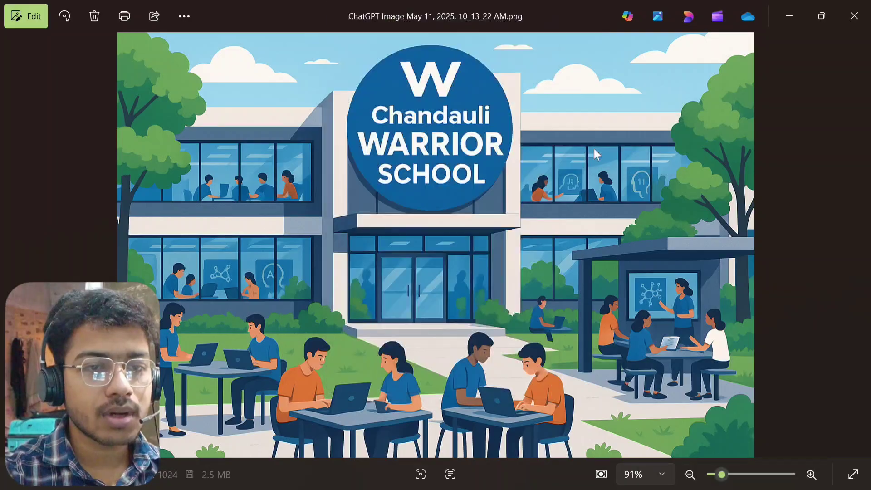
pyautogui.click(854, 16)
pyautogui.click(792, 14)
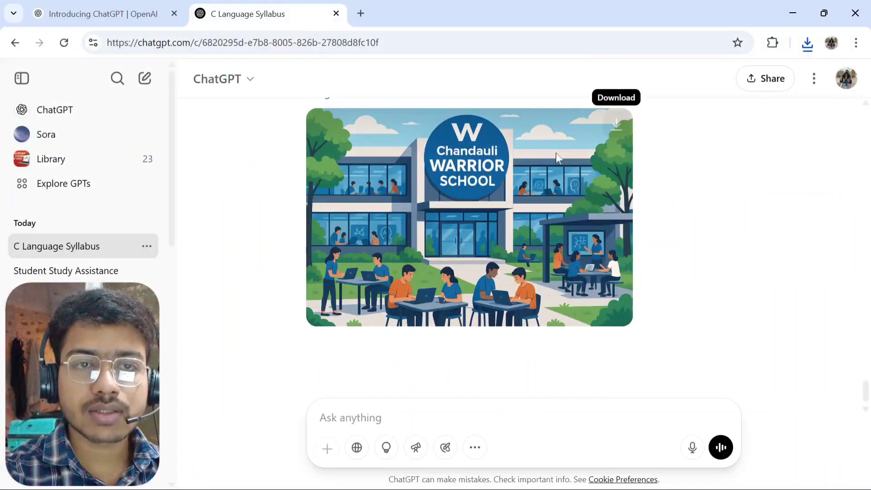
# Step: Reveal the desktop to view the school picture wallpaper, switching back to the ChatGPT chat once in between
pyautogui.click(792, 15)
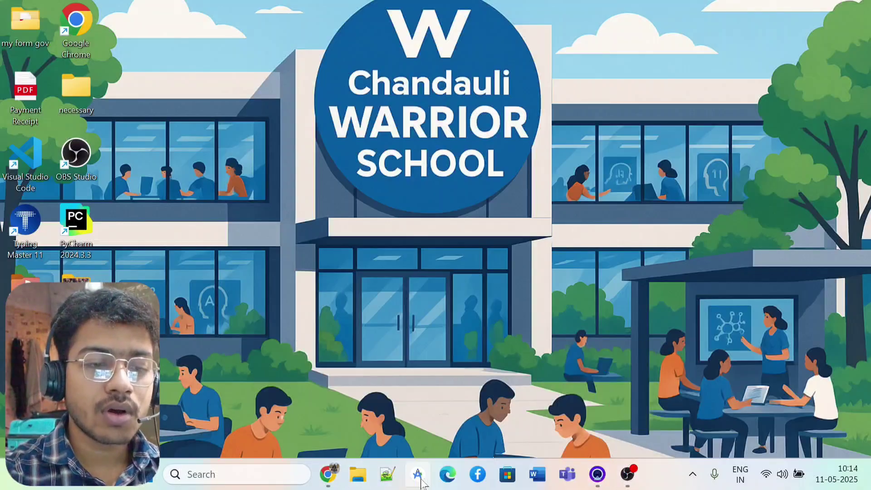
pyautogui.moveTo(327, 477)
pyautogui.click(330, 395)
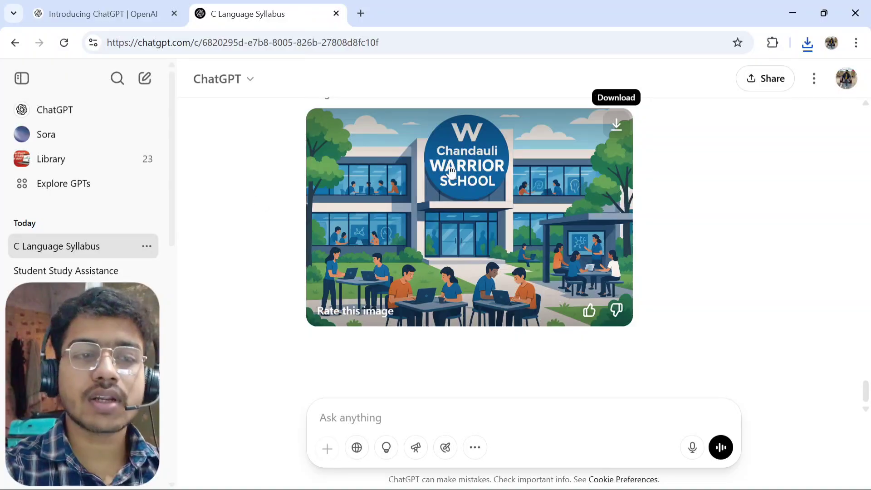
pyautogui.click(793, 13)
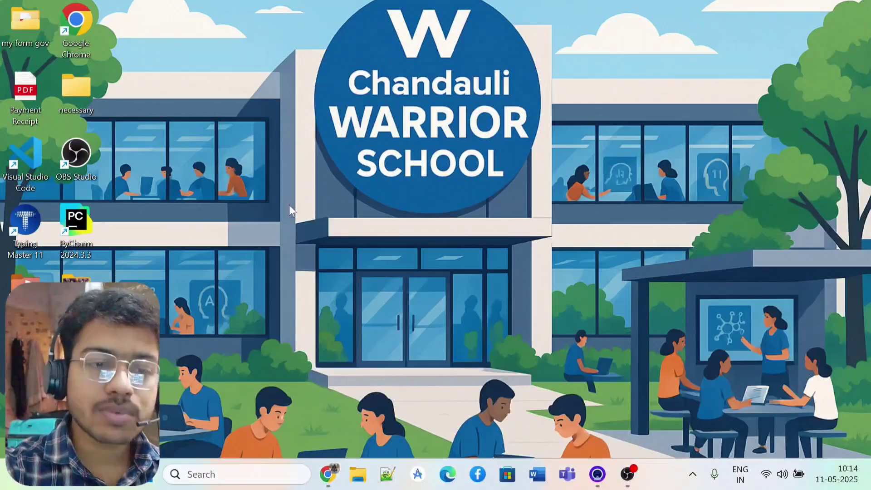